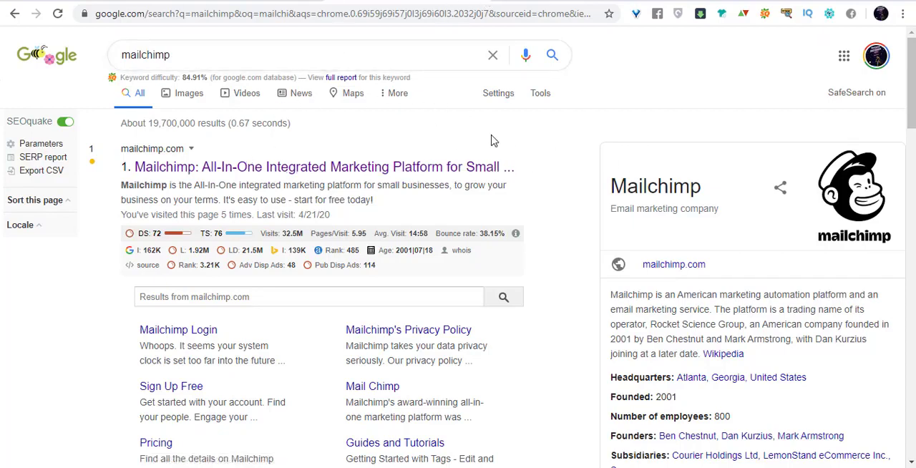
Switch to the Mailchimp account and view the types of content that can be created.
left_click(475, 1)
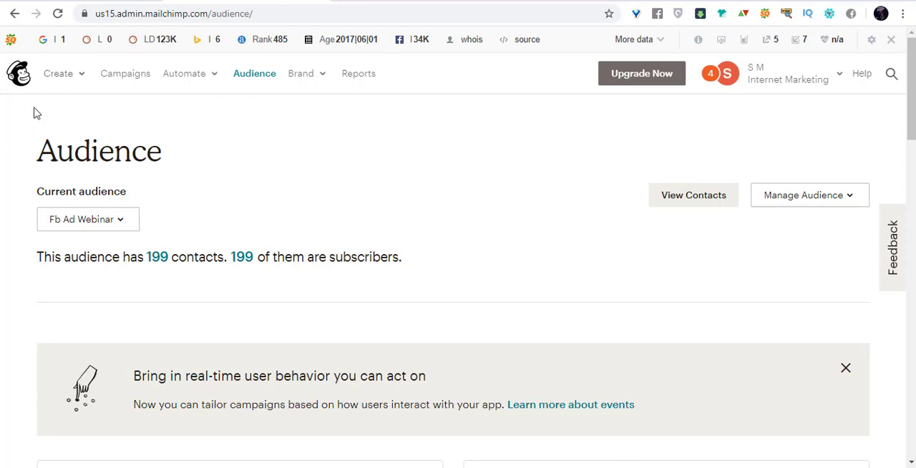
left_click(83, 79)
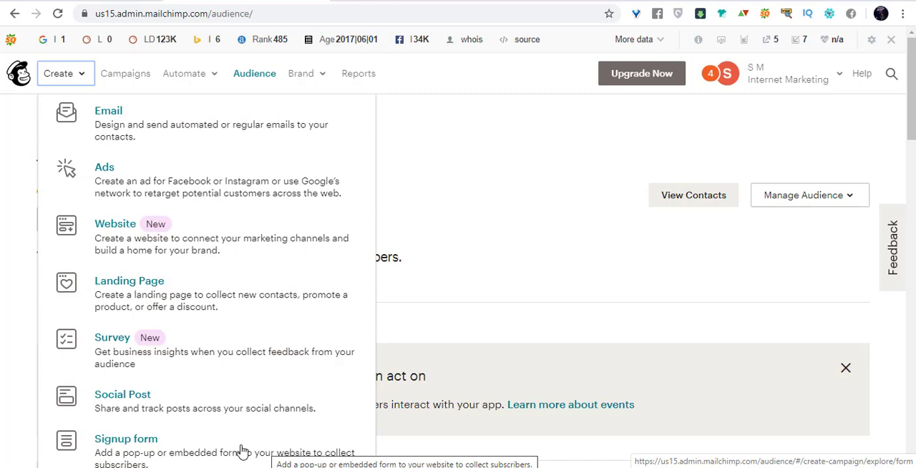
left_click(551, 186)
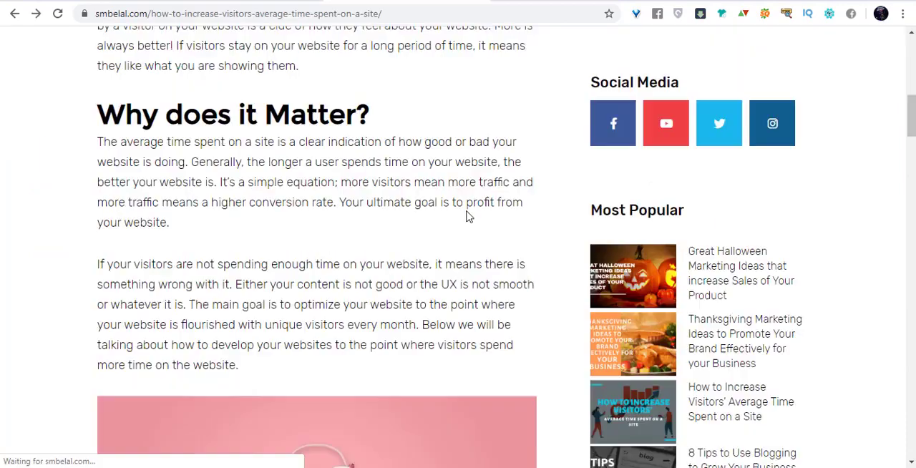
Open the design idea download page from the blog's sidebar and examine its name and email signup form.
scroll(467, 226, "down", 4)
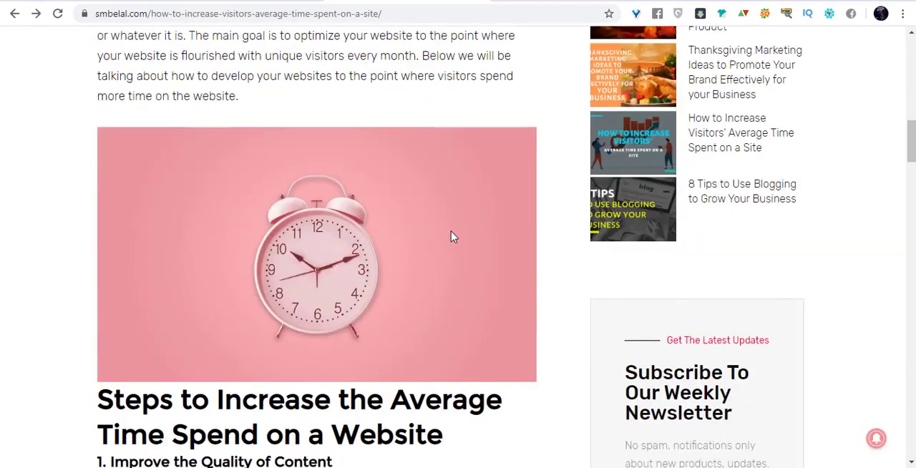
scroll(429, 247, "up", 7)
scroll(468, 241, "down", 2)
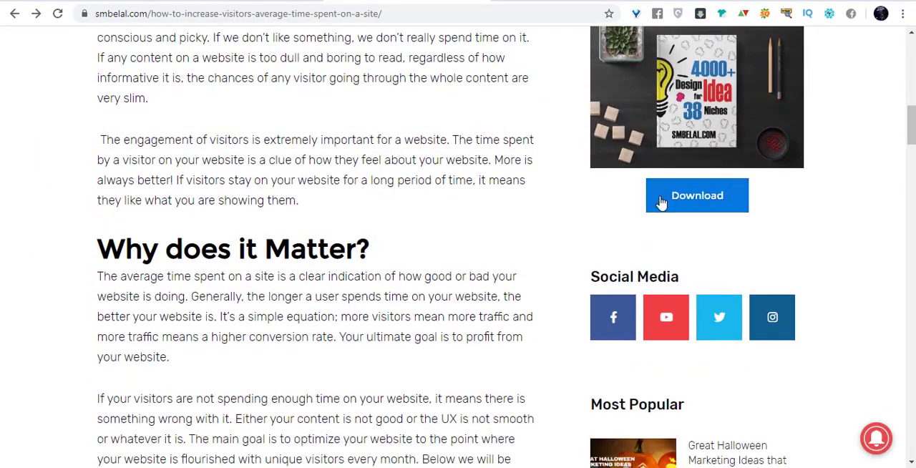
left_click(670, 196)
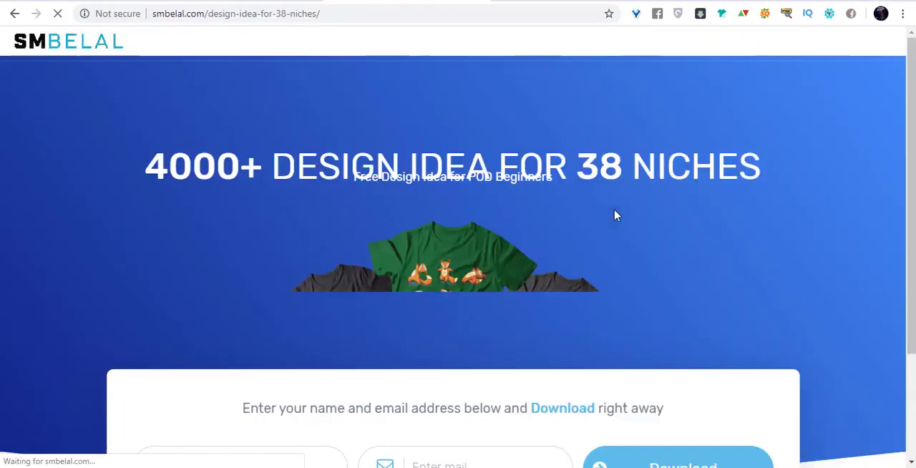
scroll(662, 204, "down", 2)
scroll(834, 178, "up", 2)
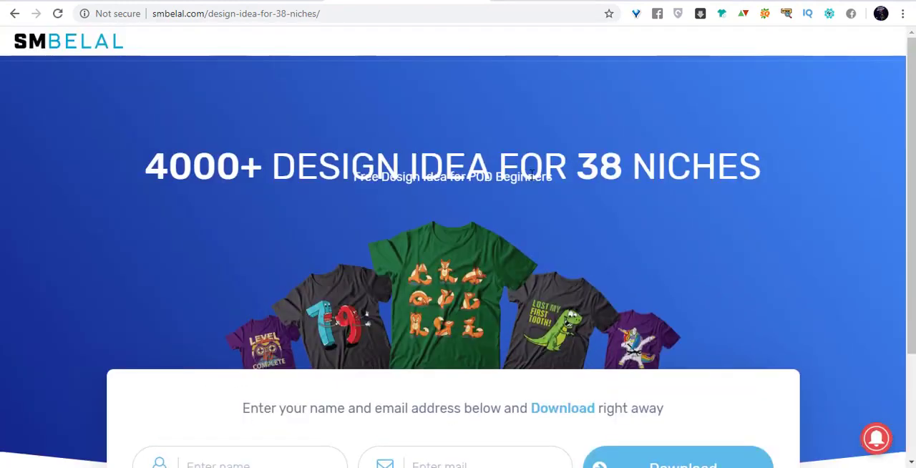
scroll(709, 205, "down", 2)
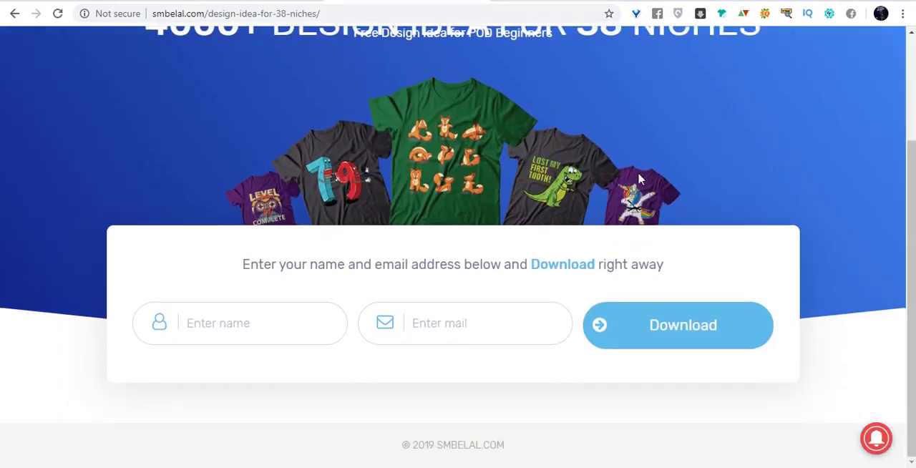
scroll(532, 155, "up", 2)
scroll(387, 229, "down", 2)
Return to the Mailchimp Audience page and review the available creation options.
left_click(247, 1)
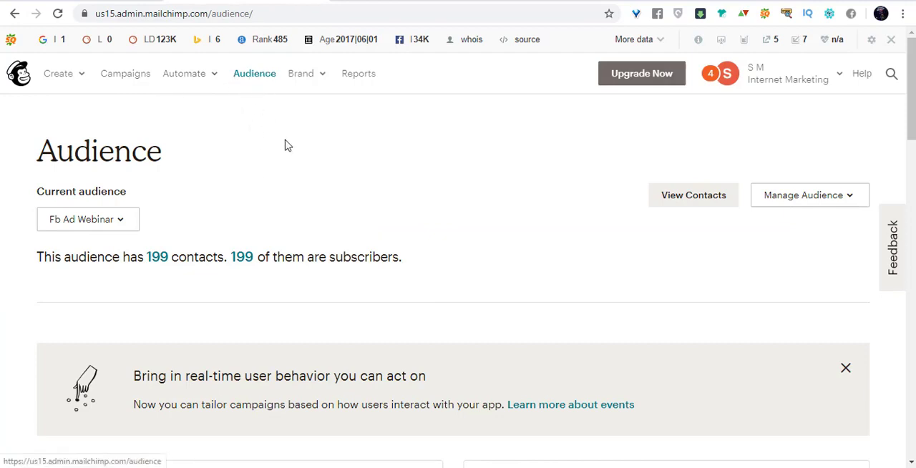
left_click(61, 73)
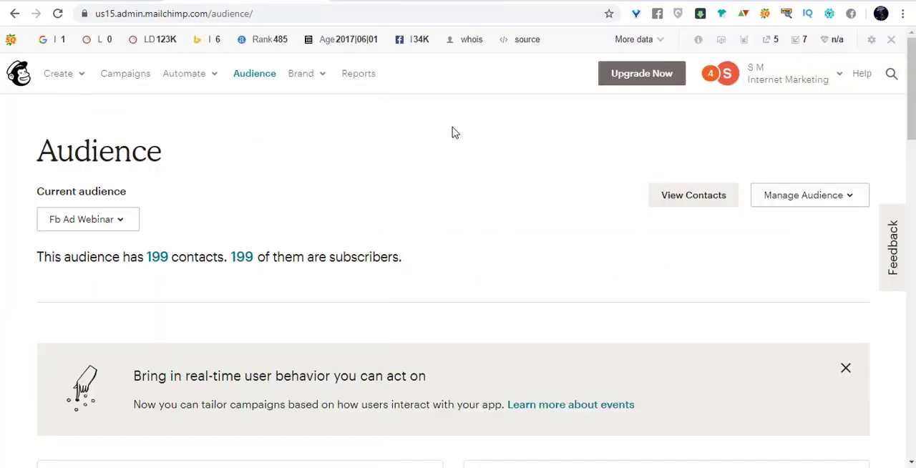
left_click(69, 76)
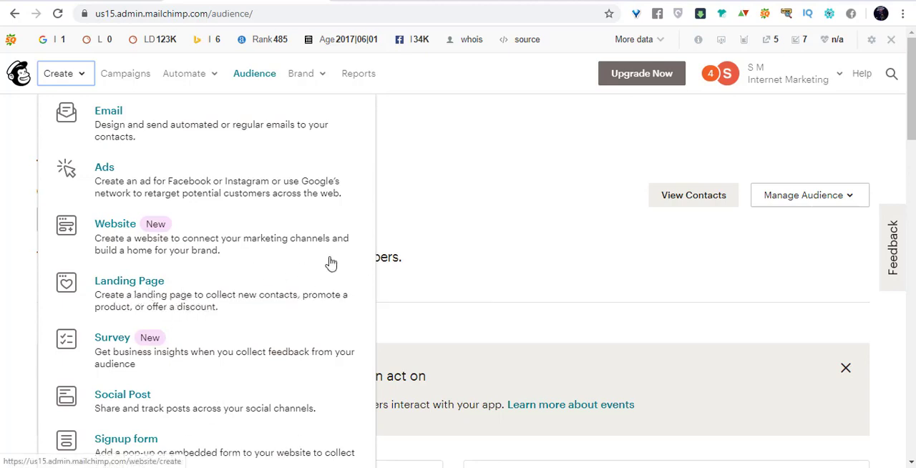
left_click(565, 195)
Open the Landing Page creation form in a new browser tab.
left_click(83, 79)
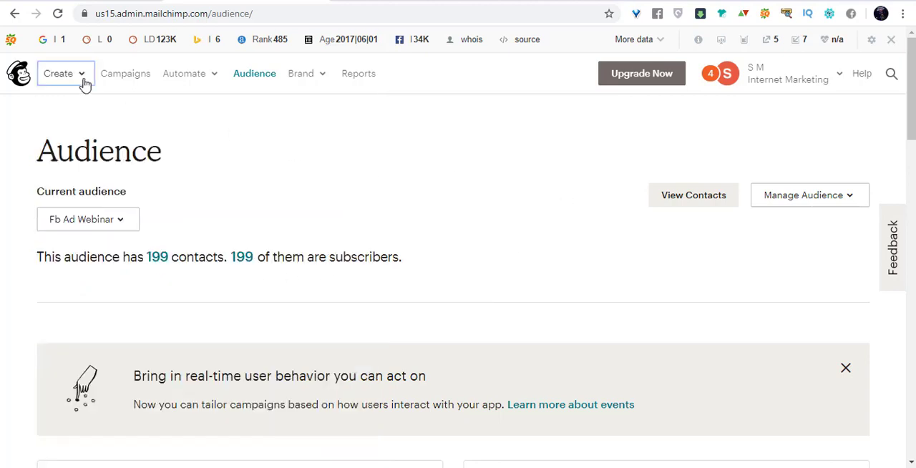
right_click(219, 295)
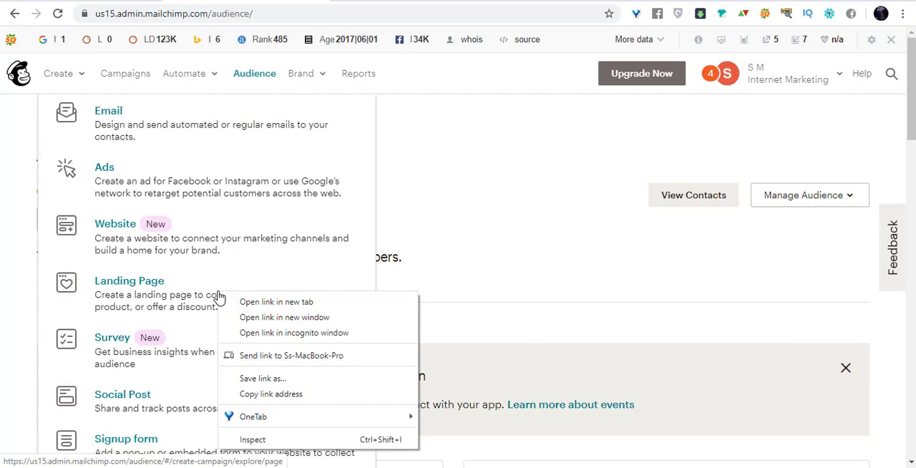
left_click(282, 300)
left_click(478, 202)
left_click(390, 1)
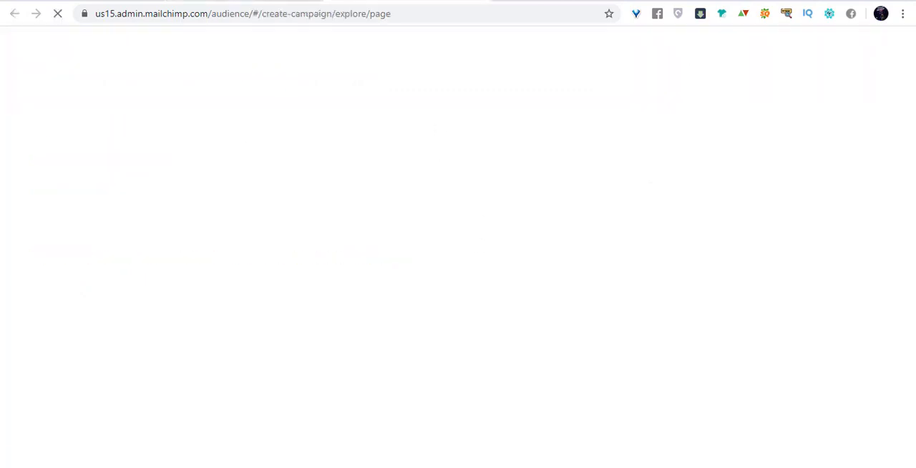
left_click(268, 1)
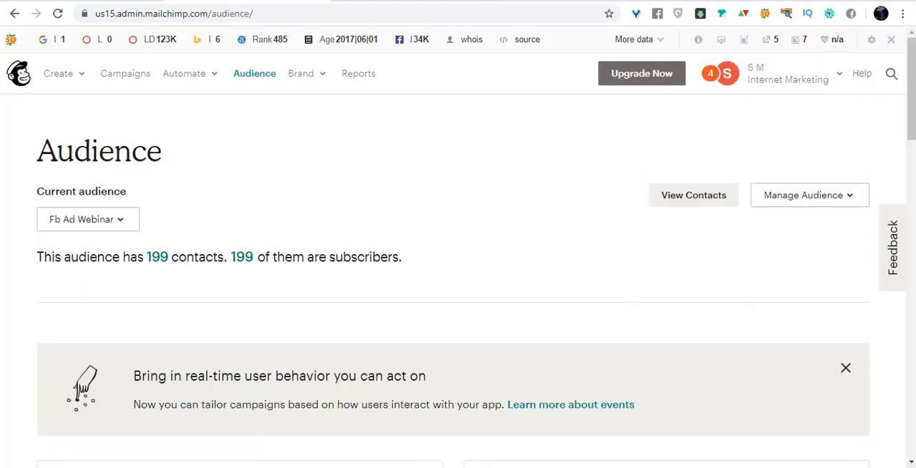
left_click(72, 77)
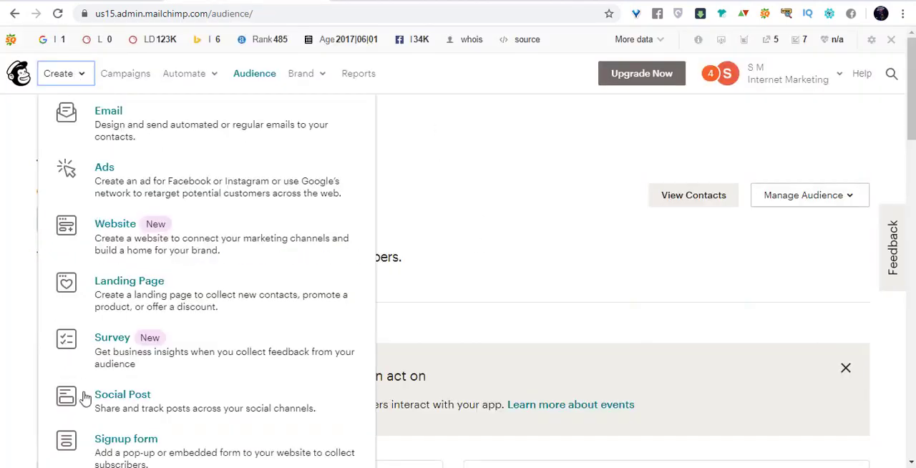
left_click(506, 208)
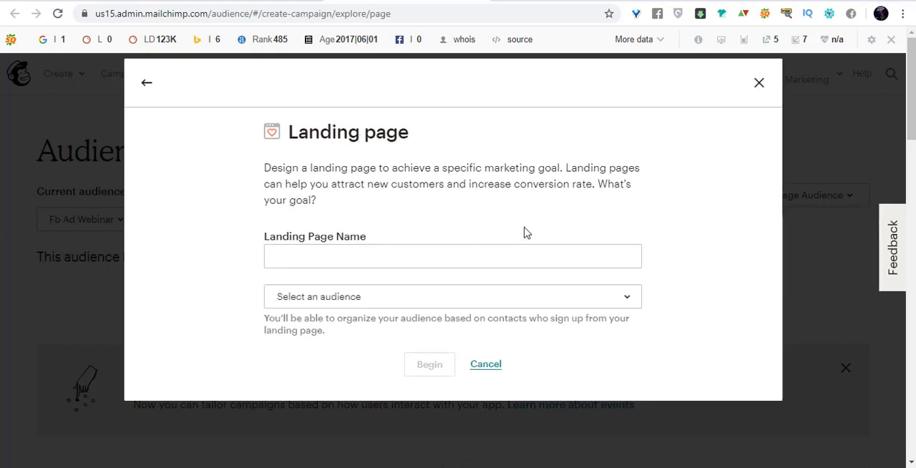
left_click(624, 254)
type("discount")
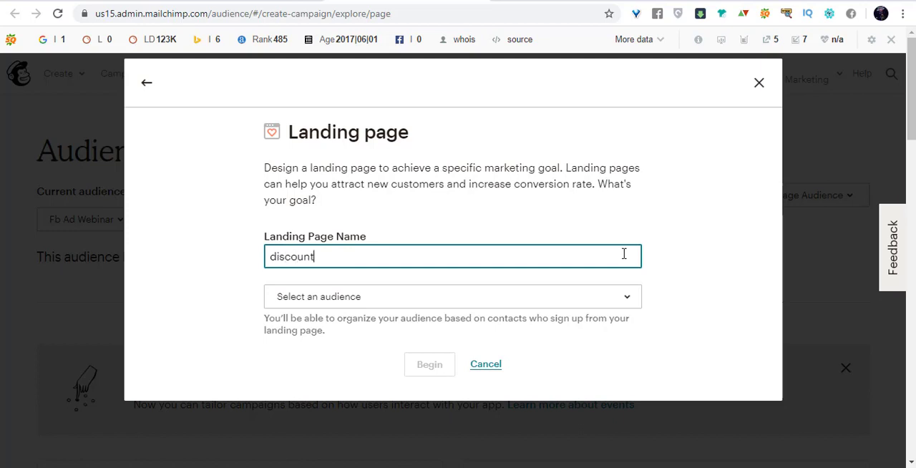
left_click(177, 284)
left_click(399, 299)
scroll(423, 233, "down", 4)
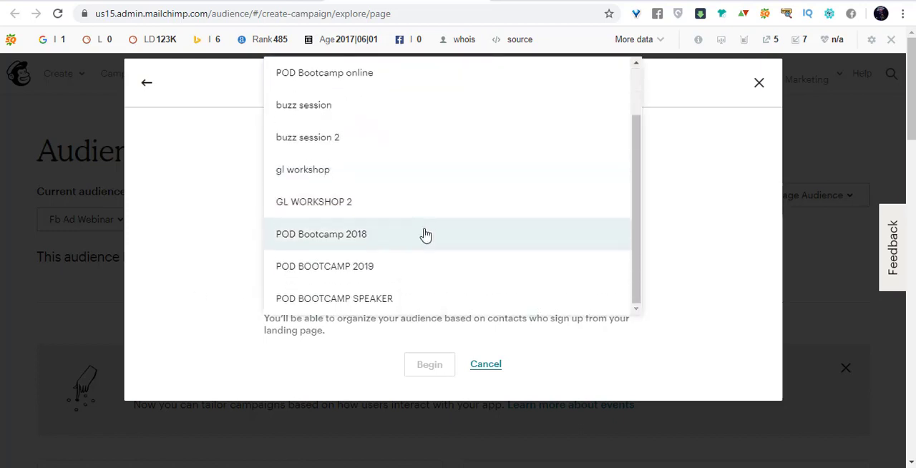
scroll(436, 255, "up", 1)
scroll(438, 255, "up", 1)
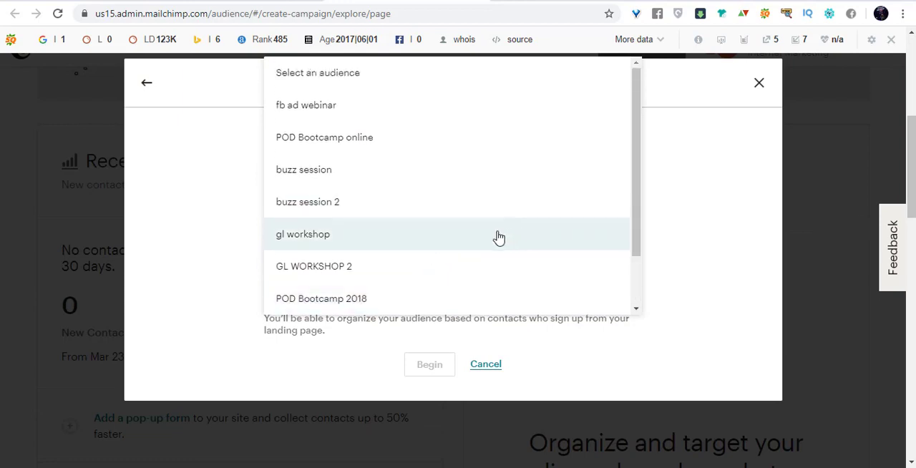
left_click(211, 289)
left_click(451, 306)
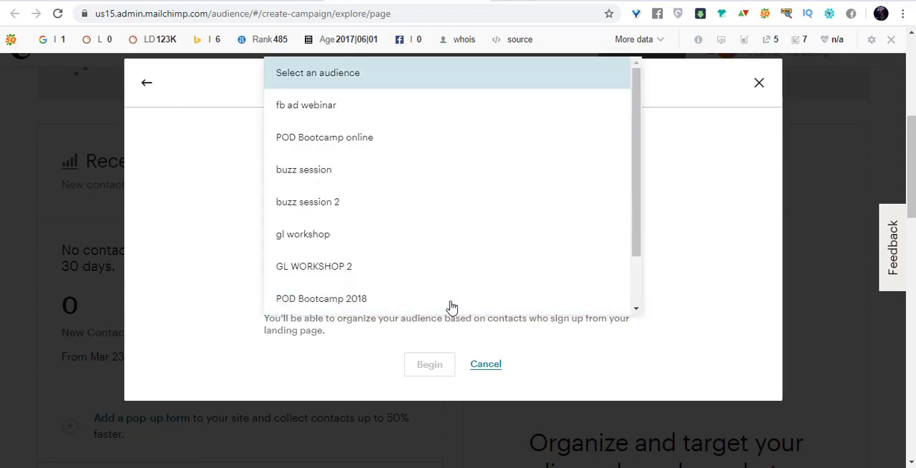
left_click(218, 230)
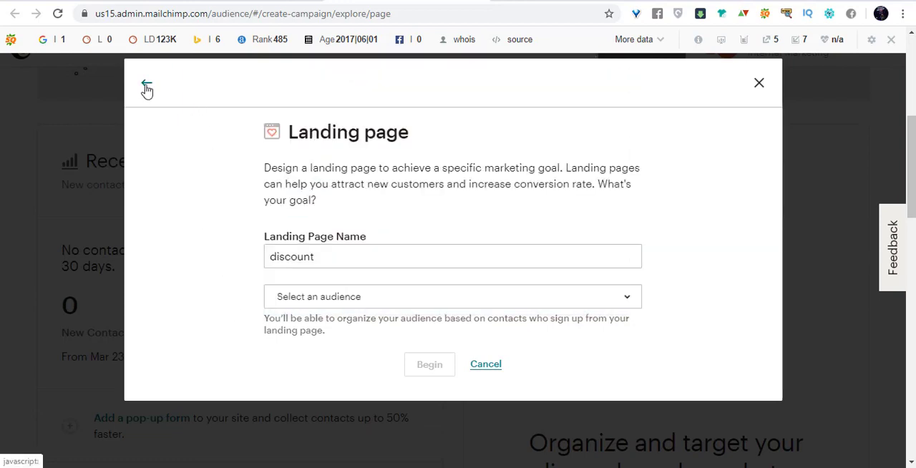
left_click(147, 85)
left_click(761, 85)
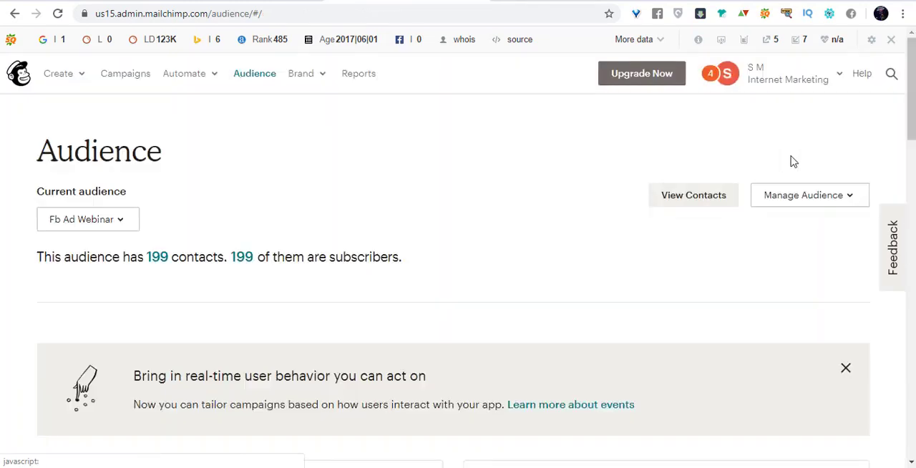
Reload the Audience page and look over its overview.
left_click(252, 77)
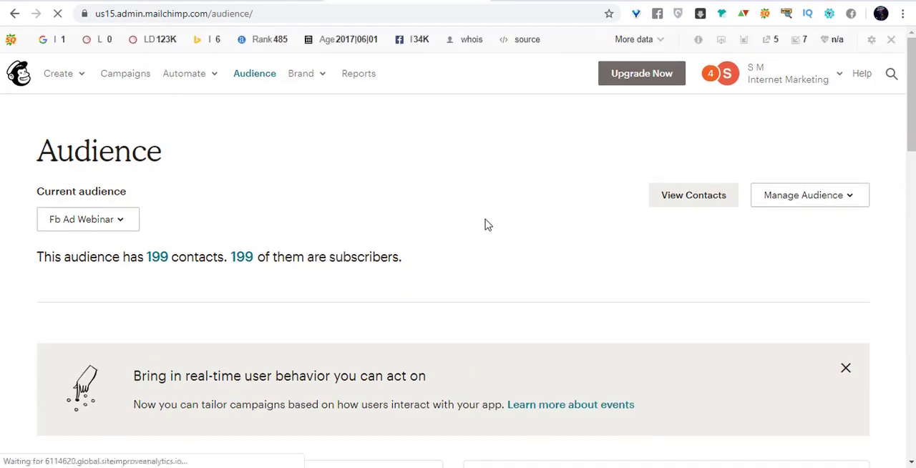
scroll(505, 212, "down", 3)
scroll(505, 213, "up", 3)
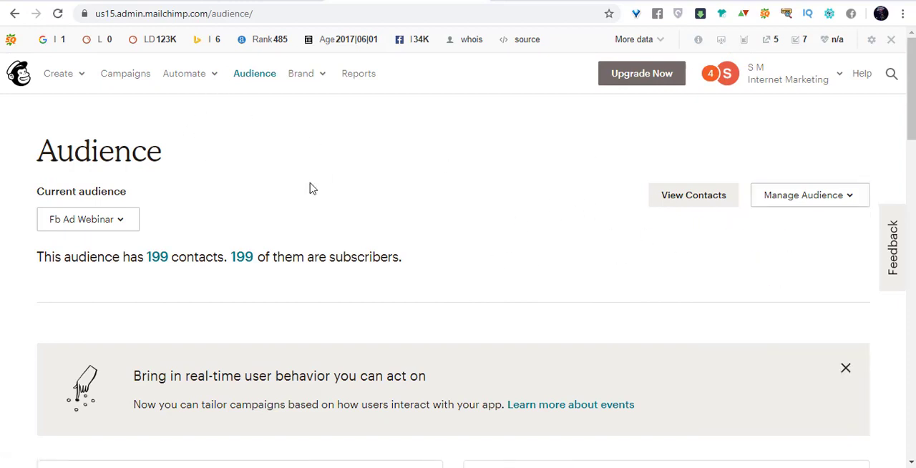
Create a landing page named "discount offer" for the "fb ad webinar" audience and begin its setup.
left_click(74, 76)
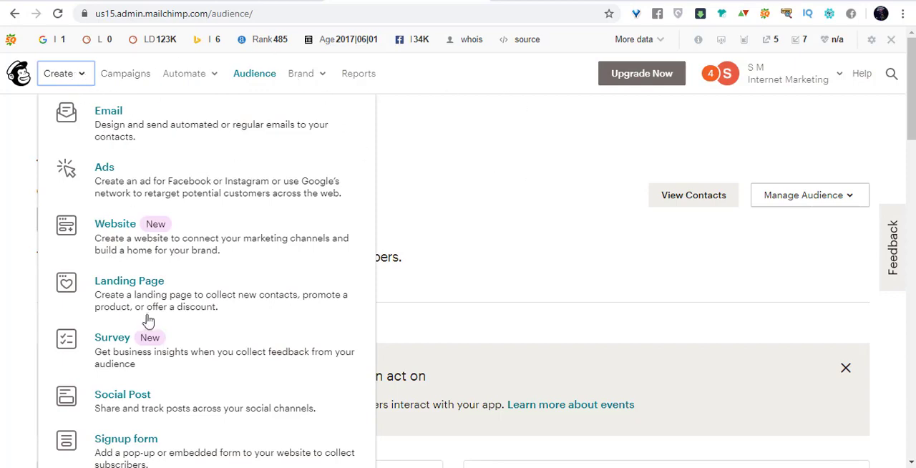
left_click(156, 289)
left_click(320, 257)
type("discount offer")
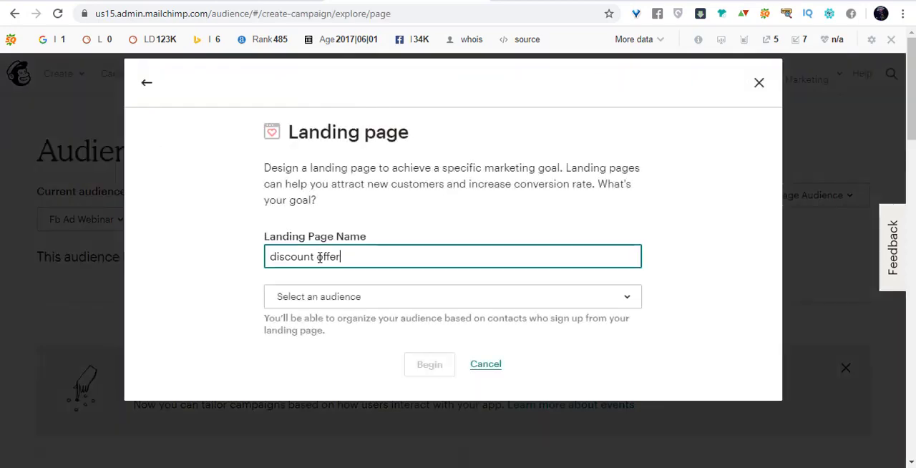
left_click(356, 296)
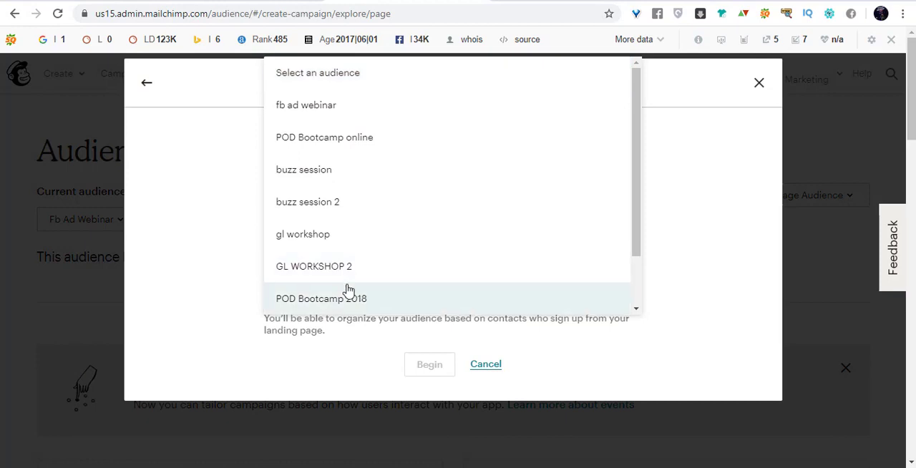
left_click(315, 105)
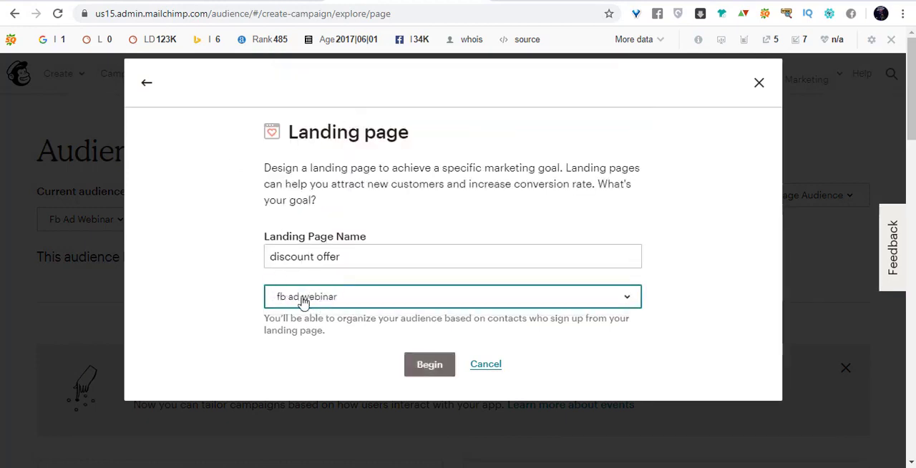
left_click(422, 365)
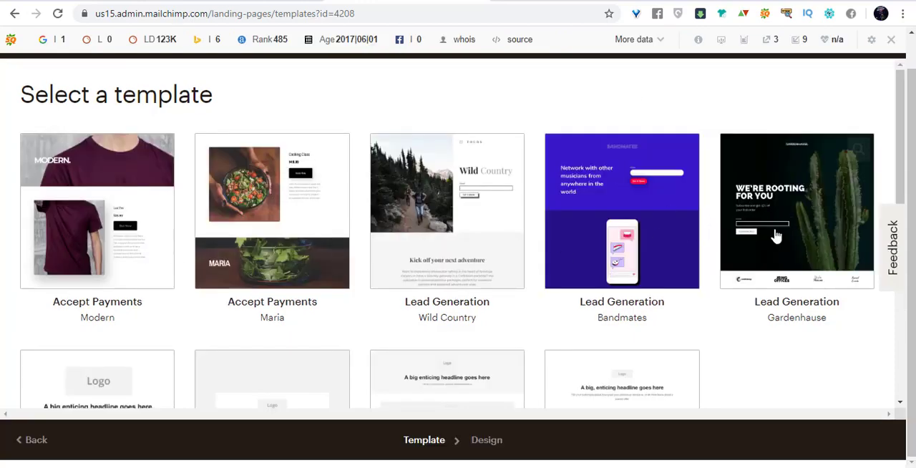
Use the Gardenhause lead generation template for the landing page and look through its sections in the design editor.
scroll(844, 193, "down", 3)
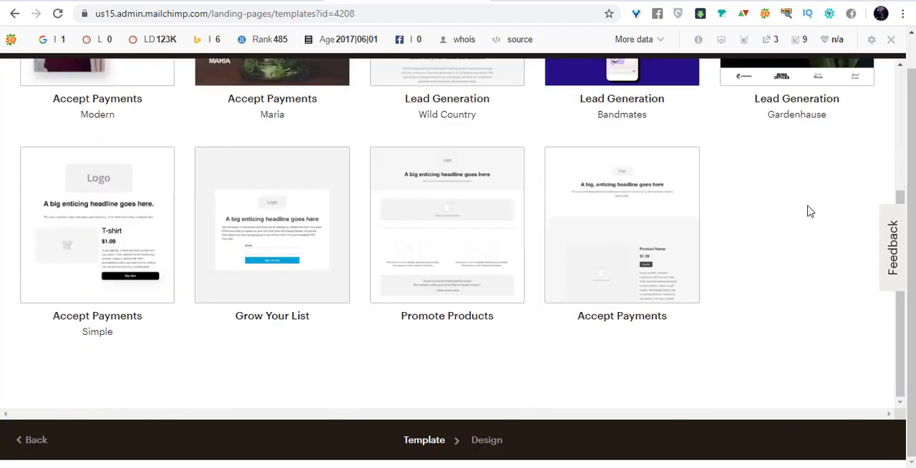
scroll(809, 211, "up", 3)
left_click(796, 211)
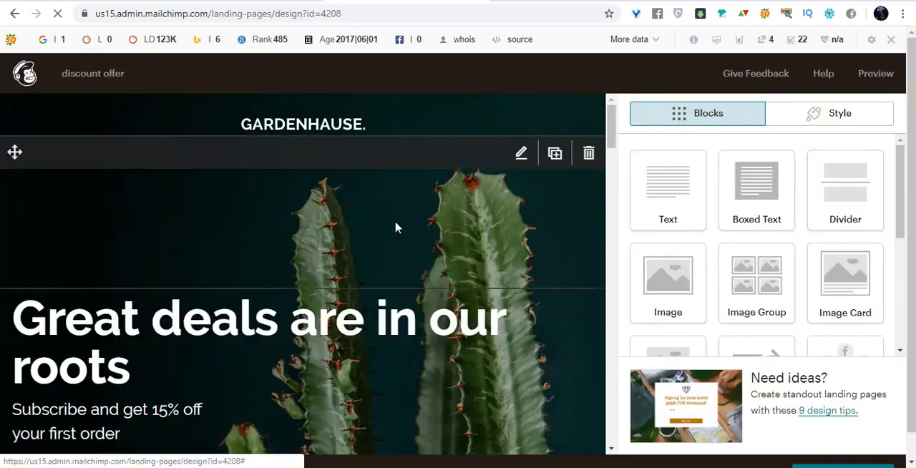
scroll(398, 228, "down", 10)
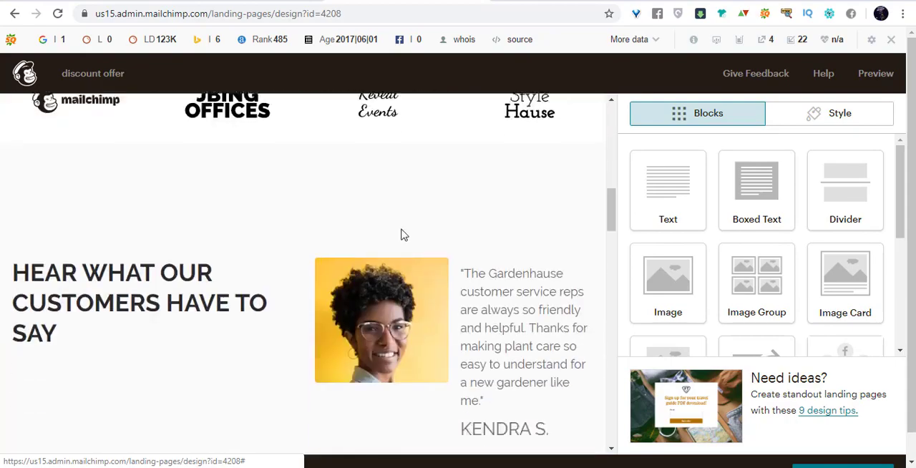
scroll(401, 236, "down", 10)
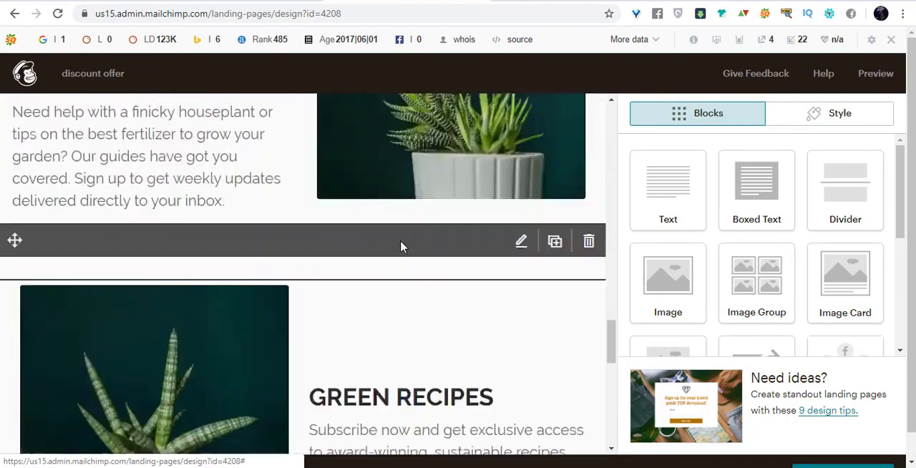
scroll(400, 247, "up", 20)
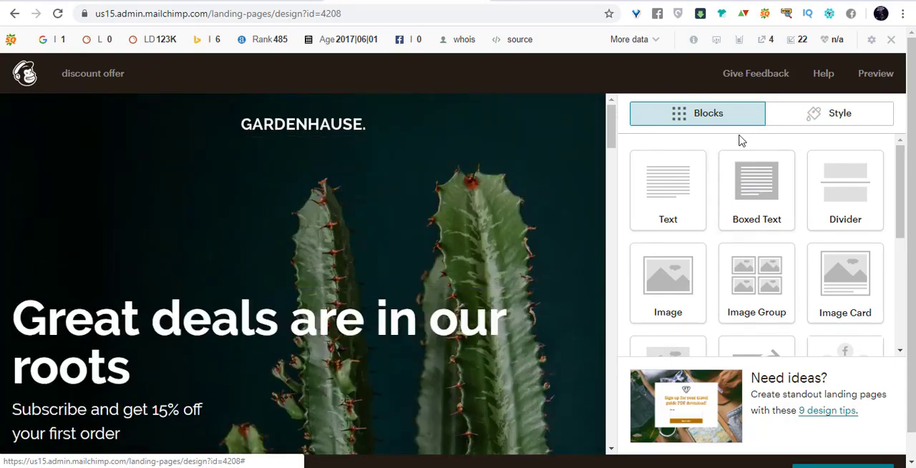
Look over the available content blocks and the landing page's sections down to the closing banner.
scroll(791, 217, "down", 3)
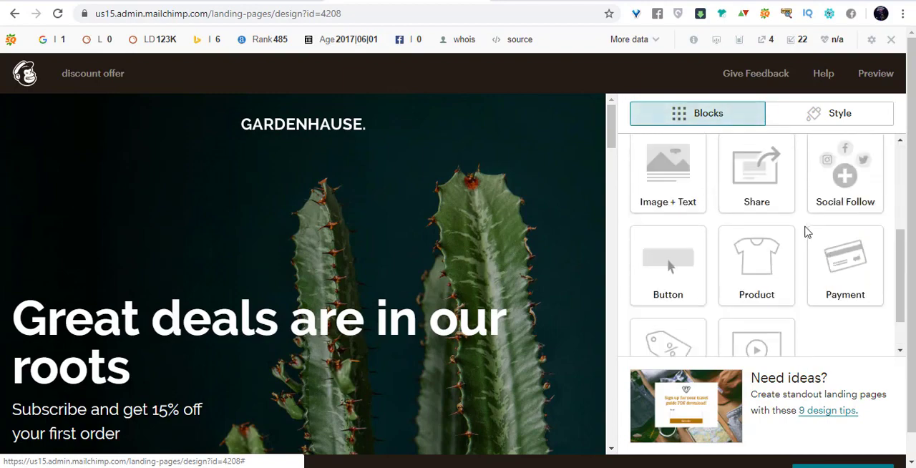
scroll(808, 231, "up", 3)
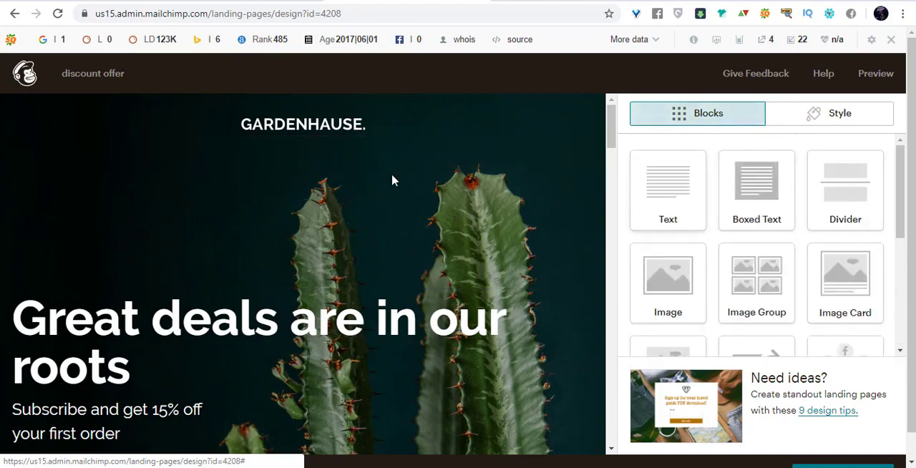
scroll(460, 249, "down", 15)
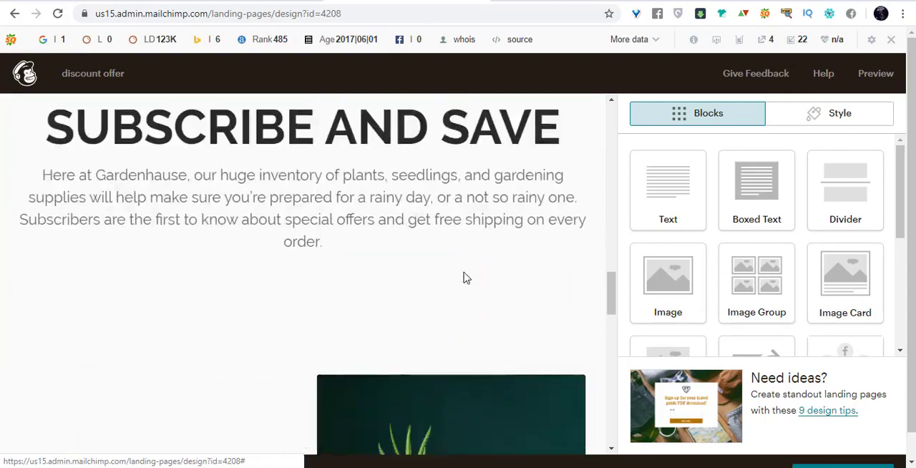
scroll(465, 275, "down", 8)
scroll(465, 275, "up", 3)
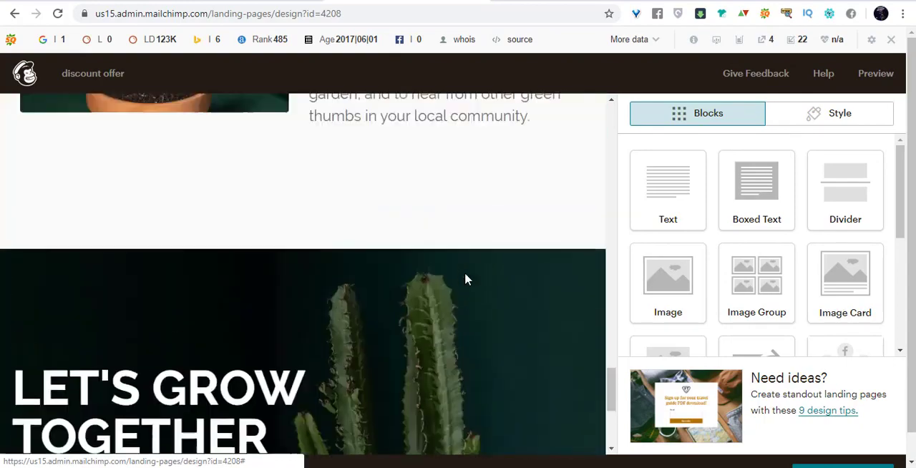
scroll(464, 279, "up", 20)
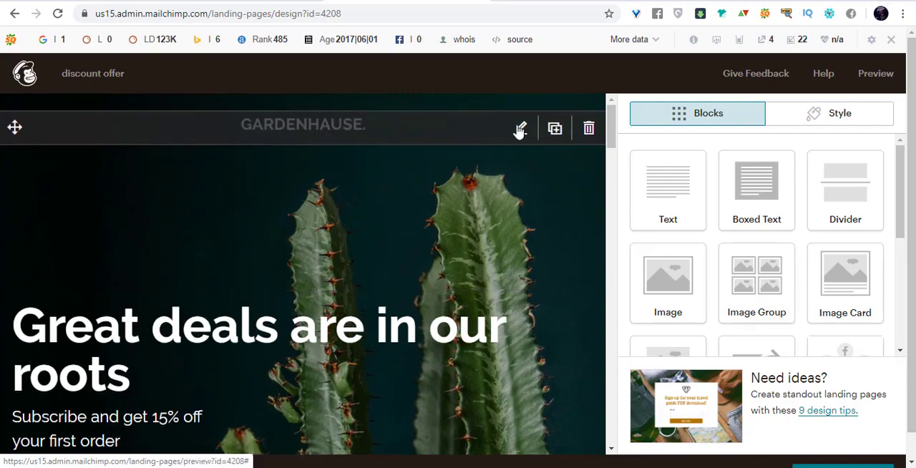
Replace the GARDENHAUSE logo image with the circular portrait FINAL.jpg from the stored files.
left_click(521, 127)
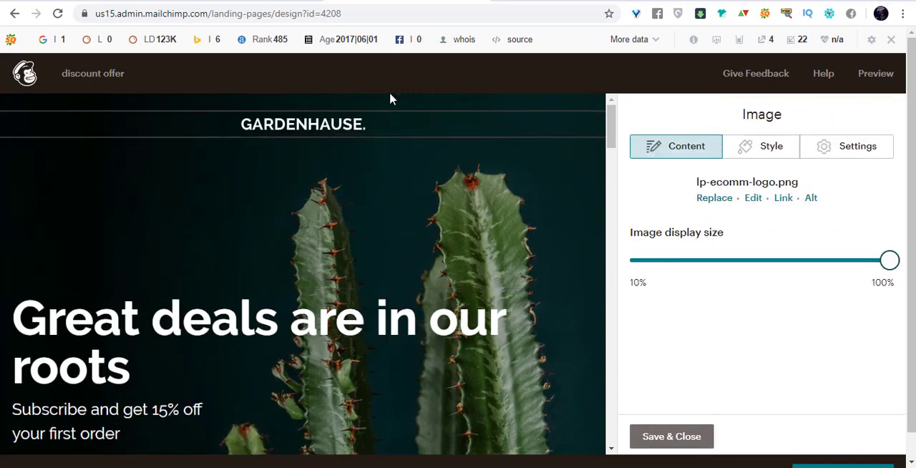
left_click(367, 214)
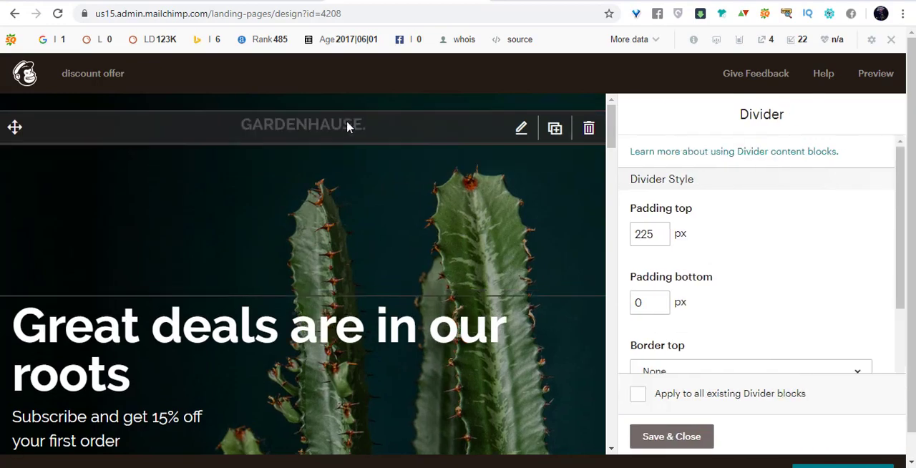
left_click(347, 121)
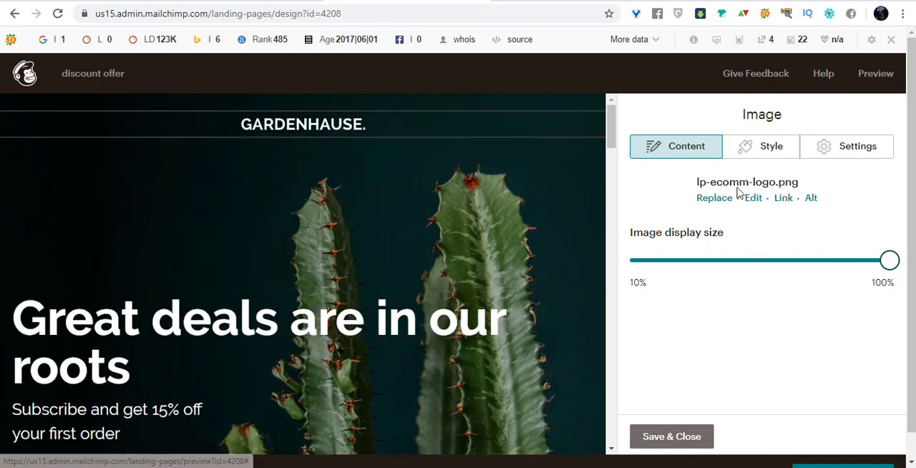
left_click(714, 201)
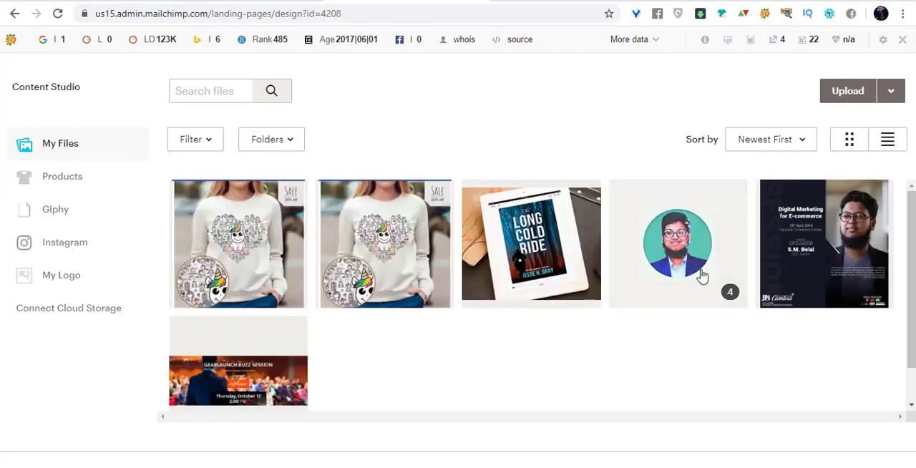
left_click(686, 251)
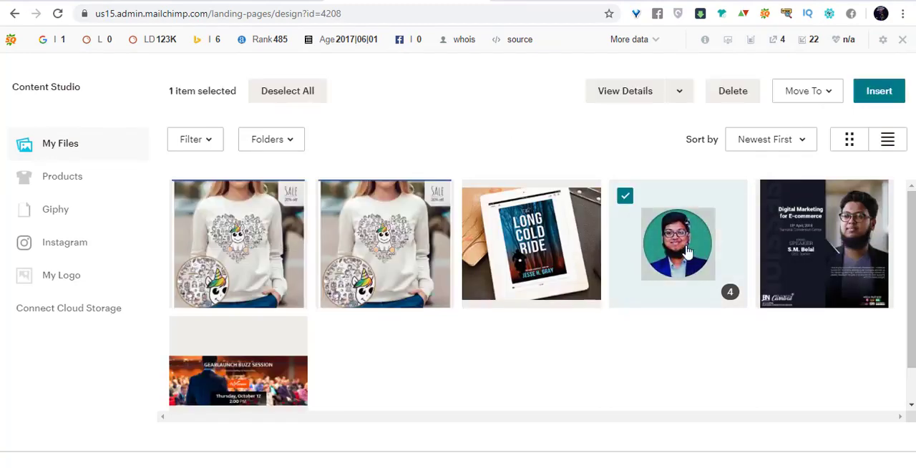
left_click(879, 94)
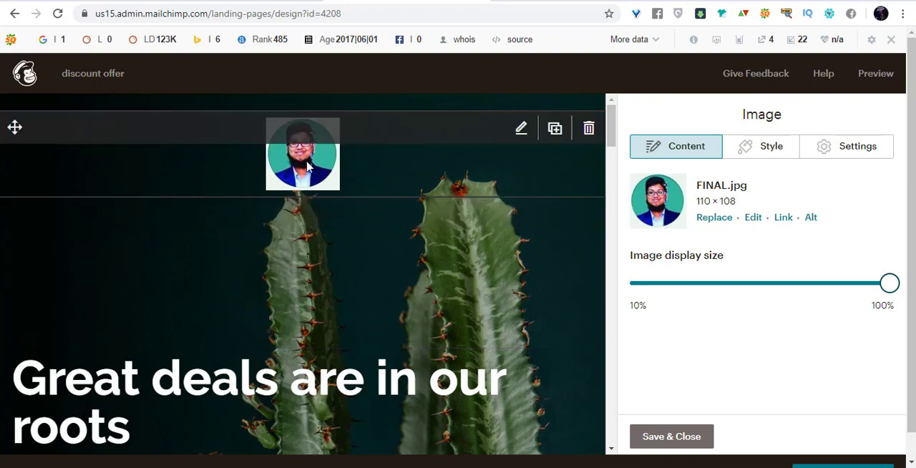
Delete the divider block between the portrait image and the headline text.
scroll(432, 225, "down", 1)
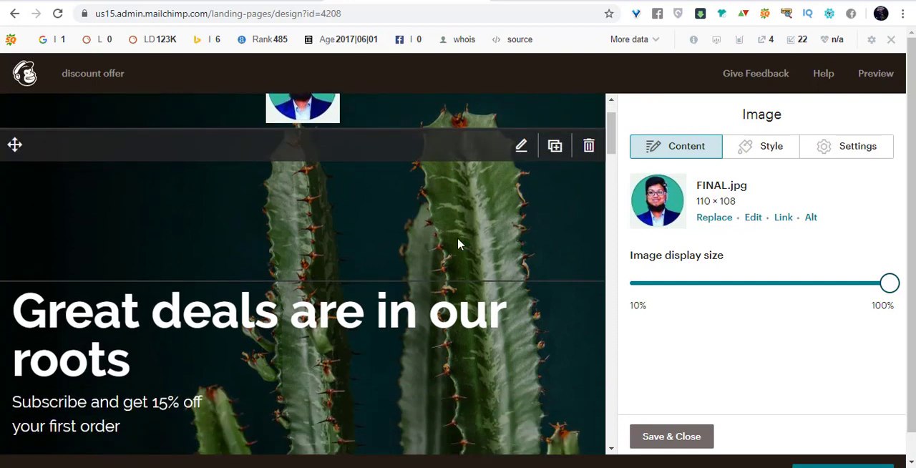
left_click(589, 146)
left_click(303, 330)
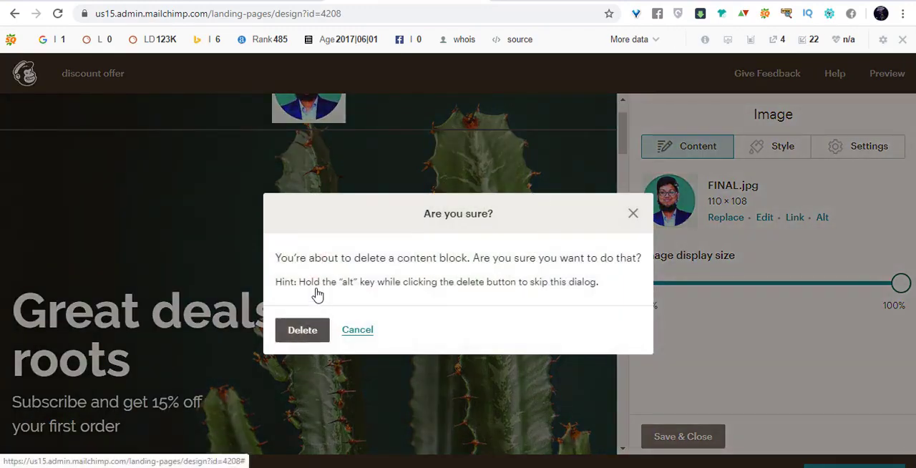
scroll(438, 252, "down", 2)
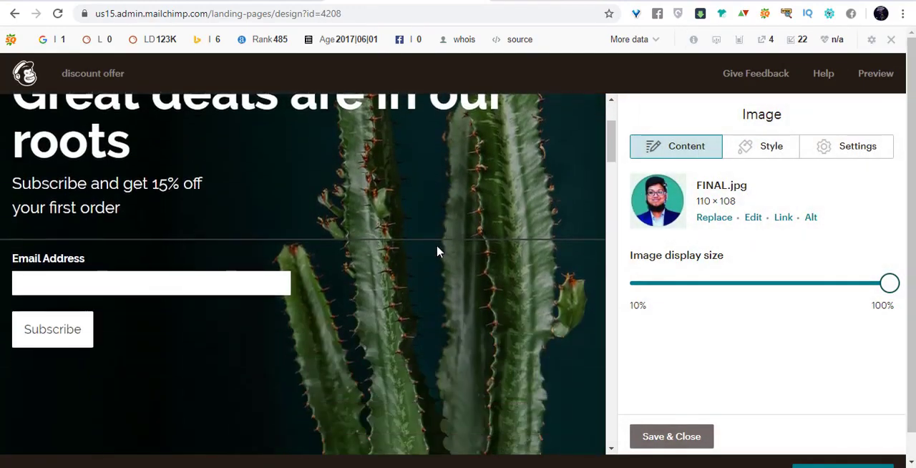
scroll(438, 252, "up", 2)
Replace the headline "Great deals are in our roots" with "NEW TO OUR SITE?" on its own line above the subscribe text.
left_click(523, 213)
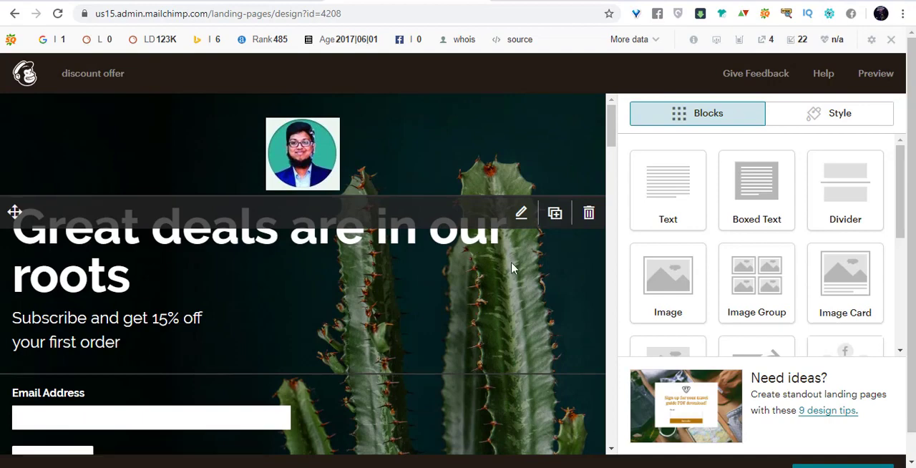
left_click(521, 212)
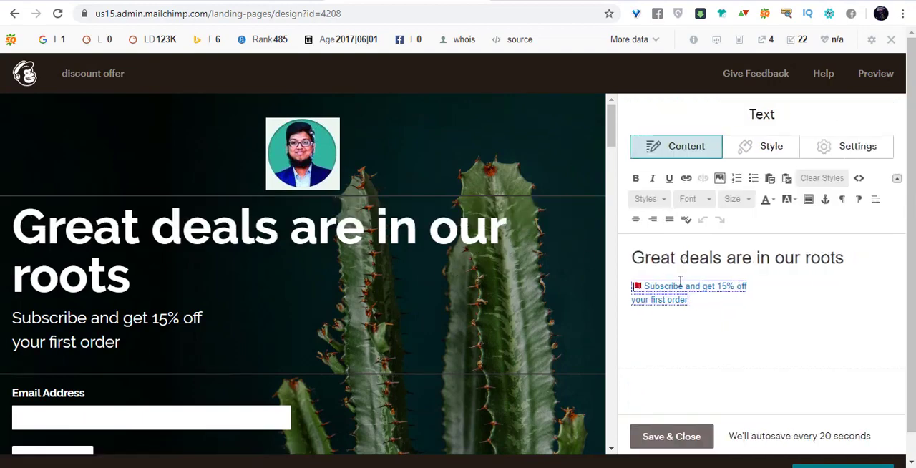
triple_click(659, 258)
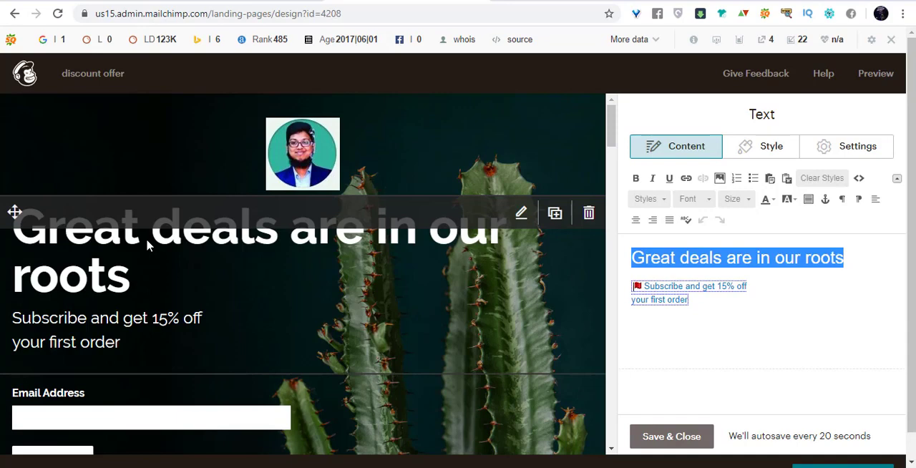
type("New")
key("BackSpace")
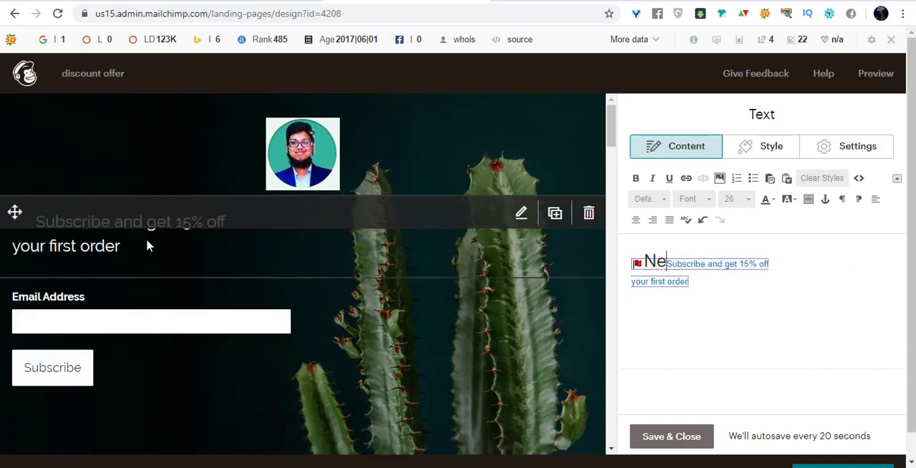
key("BackSpace")
type("EW")
key("Caps_Lock")
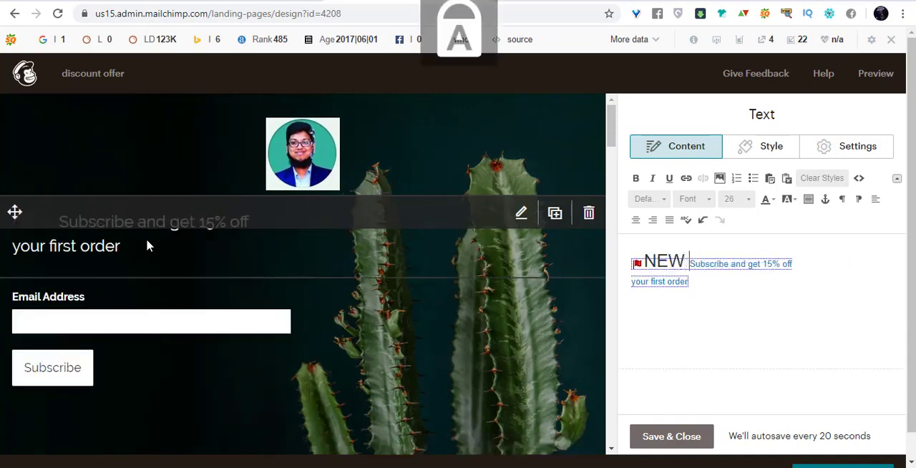
type("TO OUR SITE?")
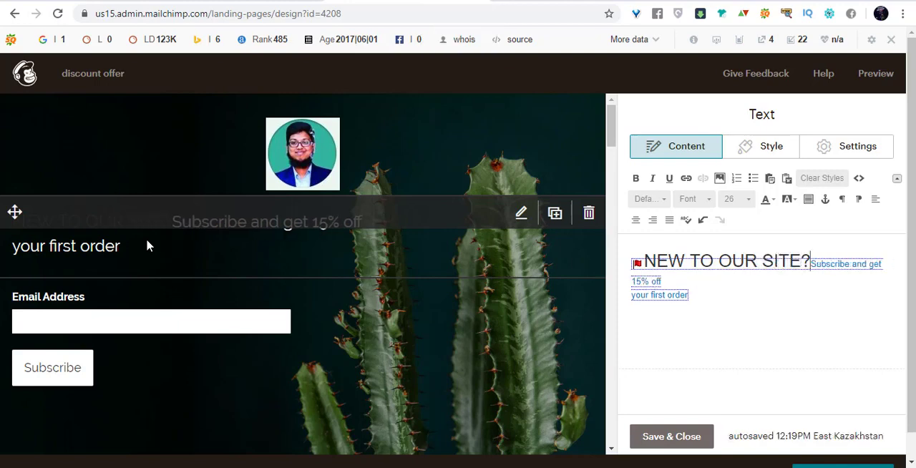
key("Return")
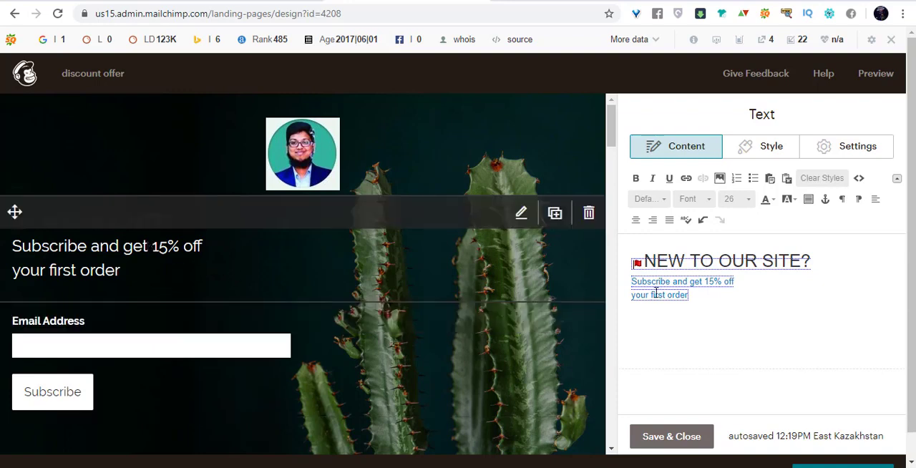
Change the discount in the subscribe text to 10% off.
left_click(705, 285)
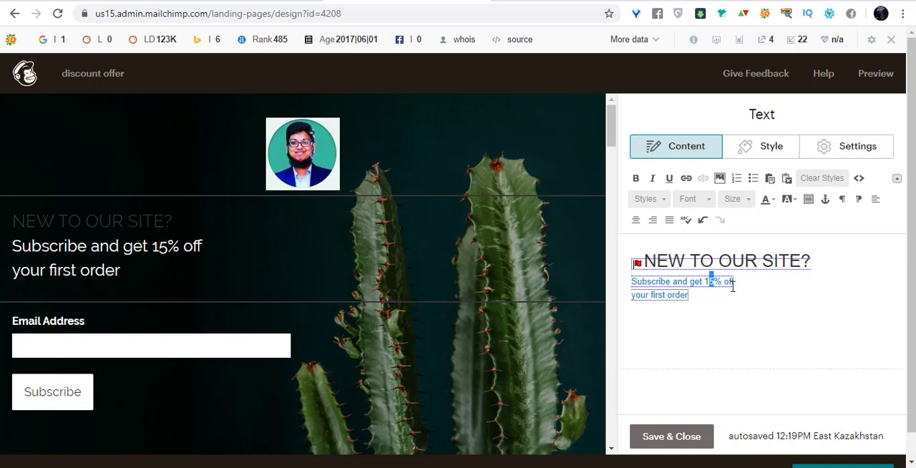
left_click(713, 298)
key("Num_Lock")
type("0")
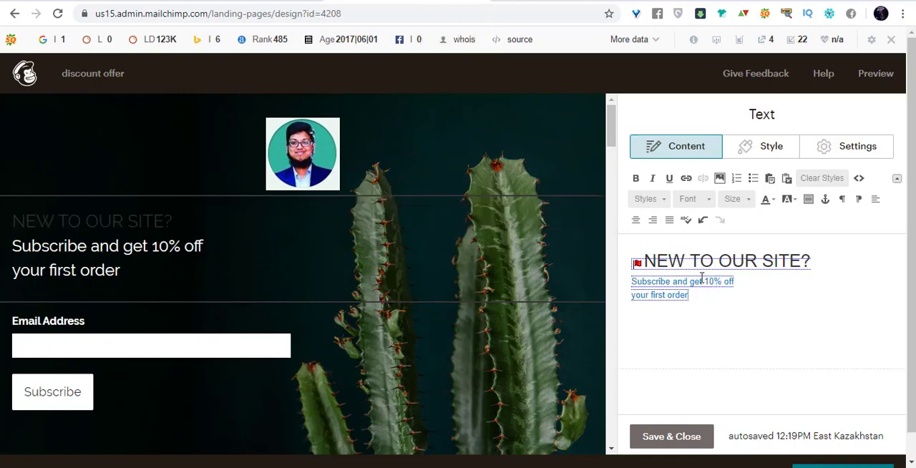
Make the "NEW TO OUR SITE?" headline bold and set its text colour to white.
left_click(767, 260)
left_click_drag(818, 261, 611, 260)
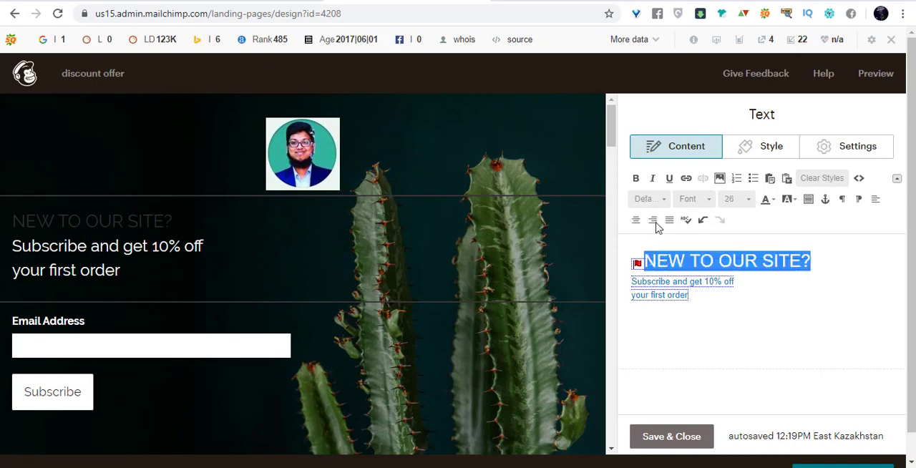
left_click(652, 179)
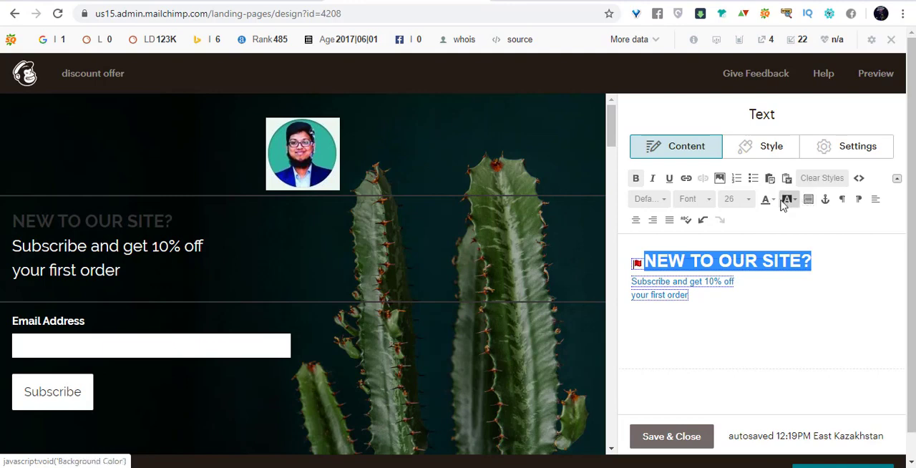
left_click(772, 199)
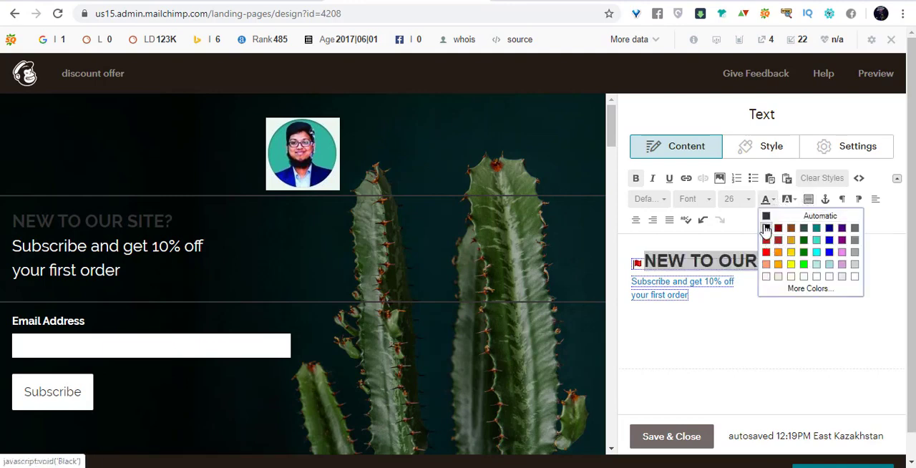
left_click(765, 229)
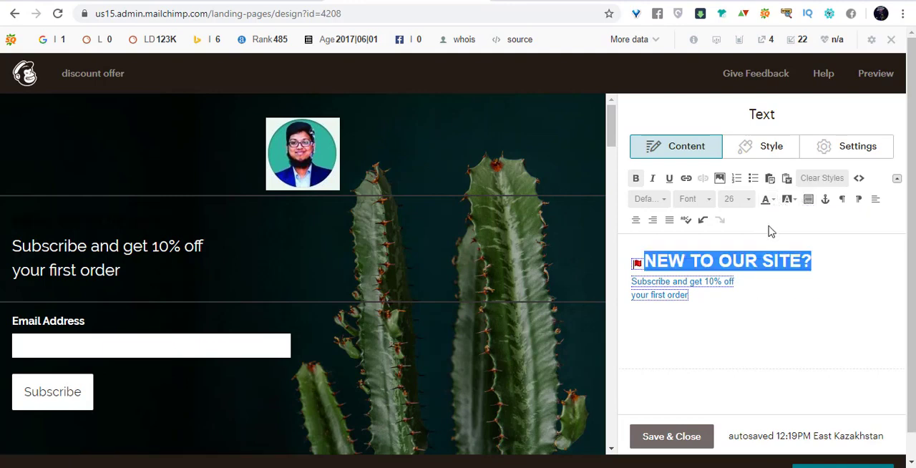
left_click(765, 199)
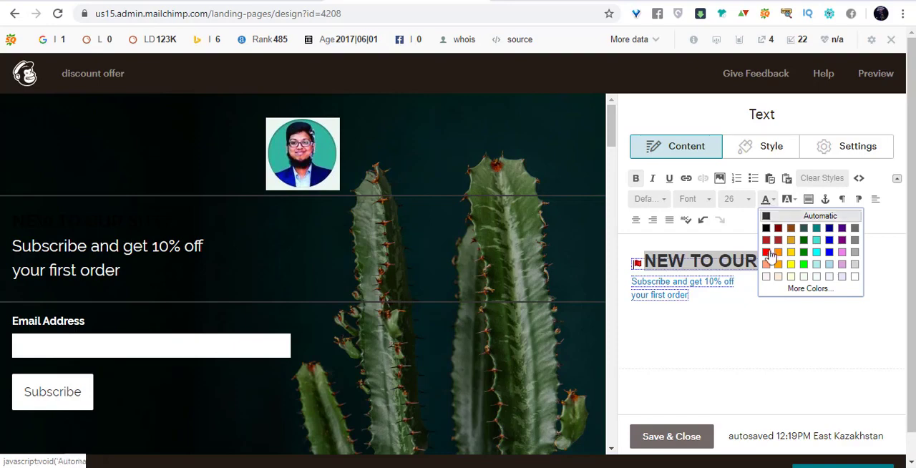
left_click(857, 277)
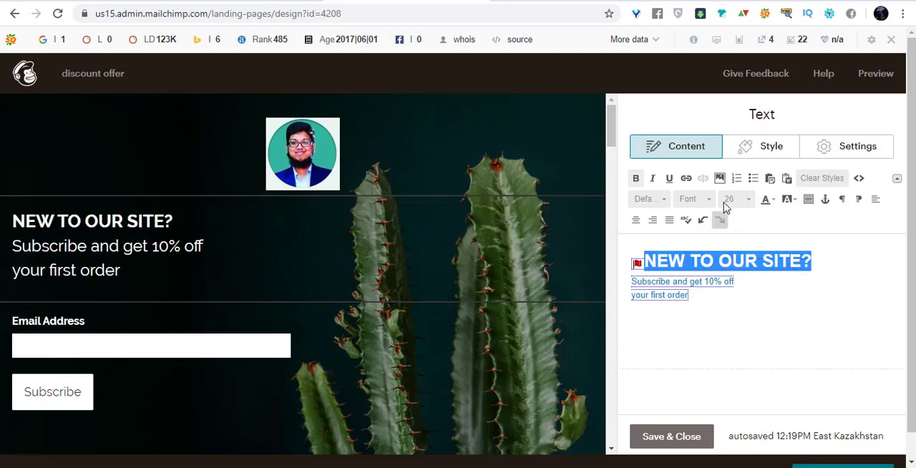
Set the font size of the "NEW TO OUR SITE?" headline to 50.
left_click(752, 199)
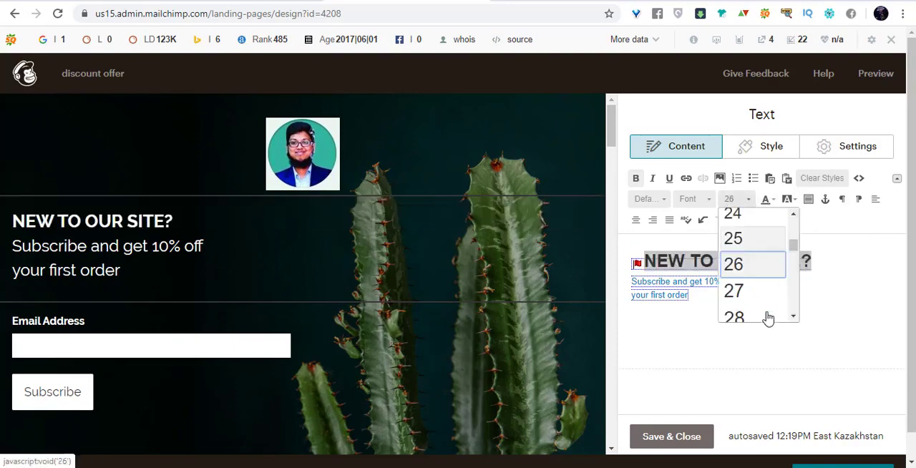
scroll(767, 300, "down", 10)
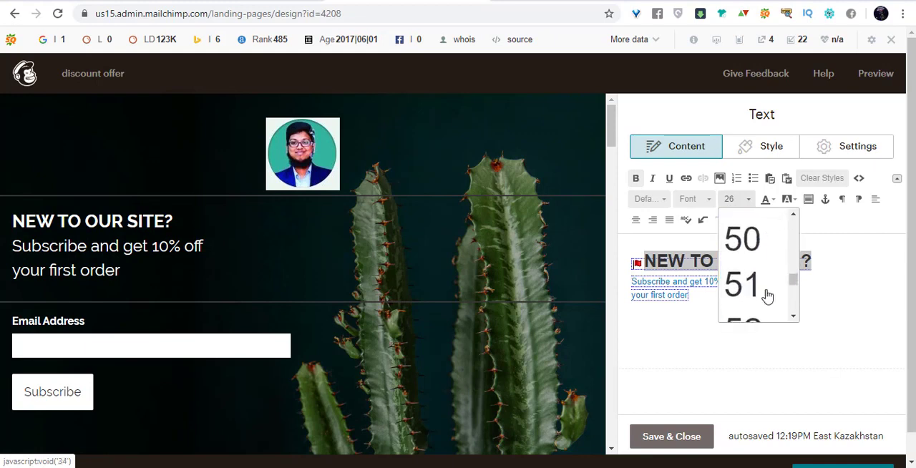
scroll(767, 295, "down", 1)
scroll(766, 279, "up", 1)
left_click(764, 245)
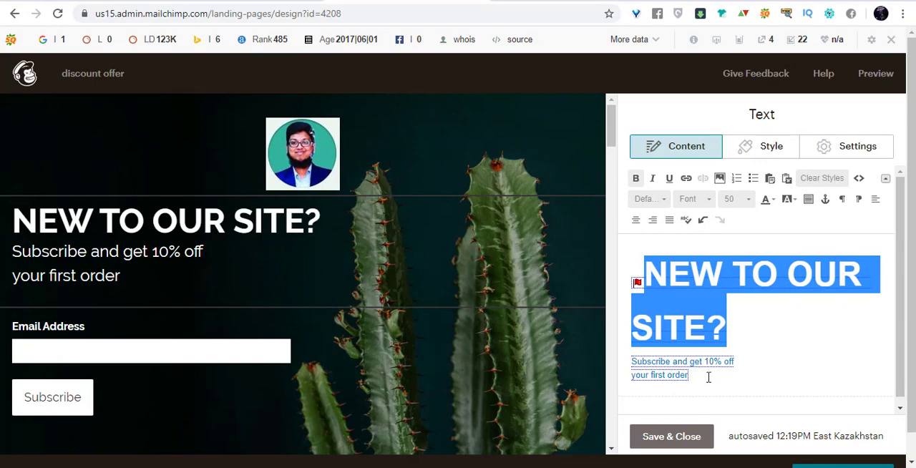
left_click(772, 364)
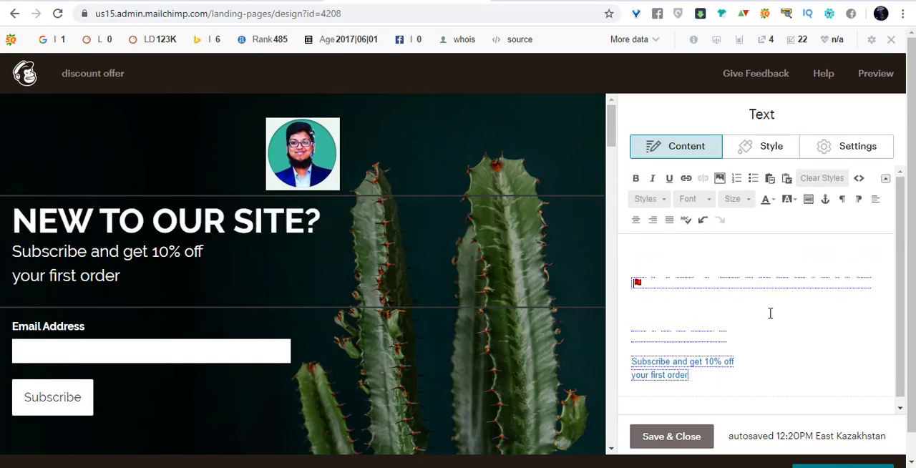
Centre-align the headline and subscribe text in the text block's style settings.
left_click(758, 145)
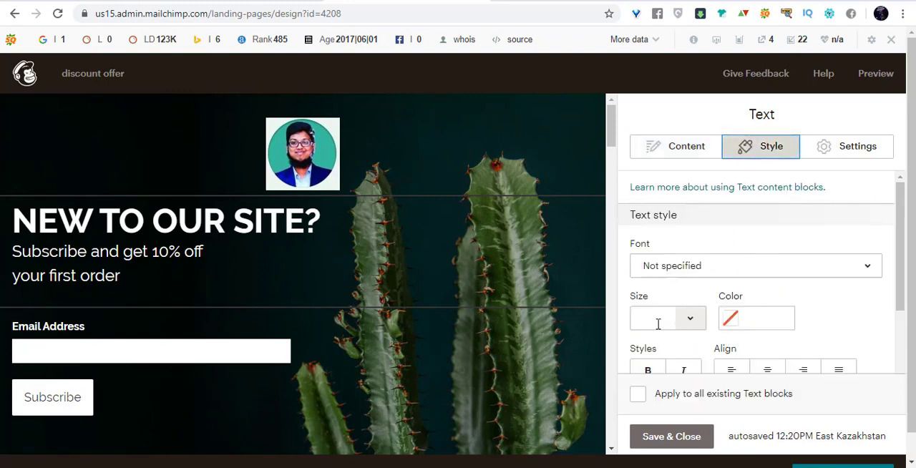
scroll(688, 301, "down", 2)
left_click(688, 278)
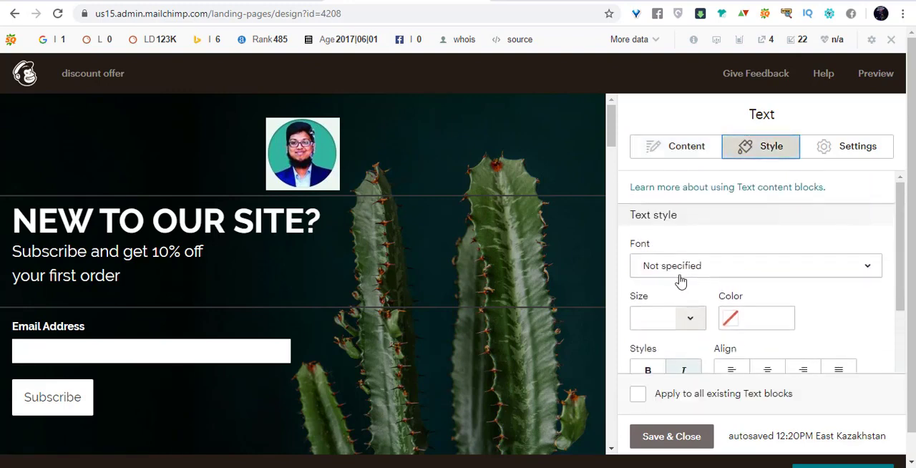
scroll(716, 287, "down", 1)
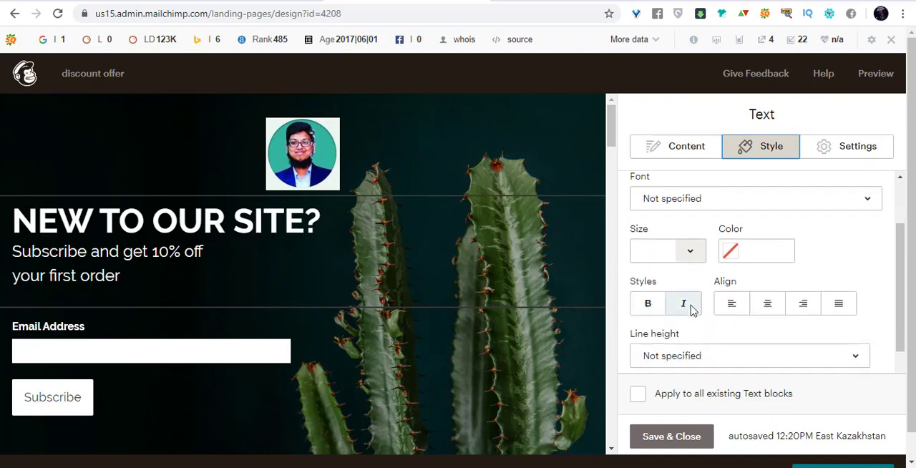
left_click(773, 309)
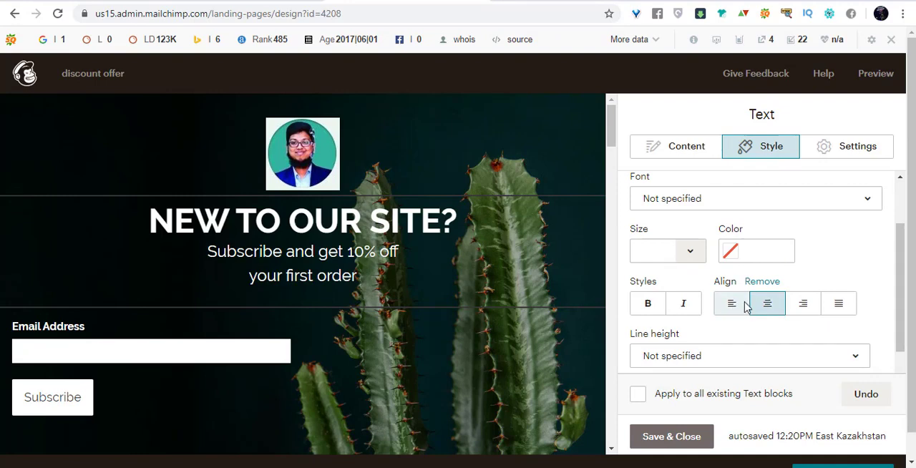
Align the headline and subscribe text to the left, and save and close the text block.
left_click(744, 306)
scroll(787, 280, "down", 1)
scroll(823, 249, "up", 2)
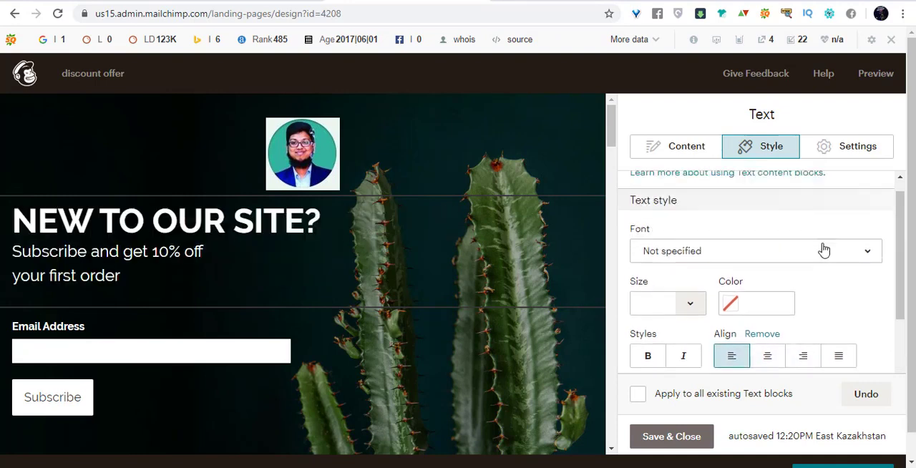
left_click(701, 148)
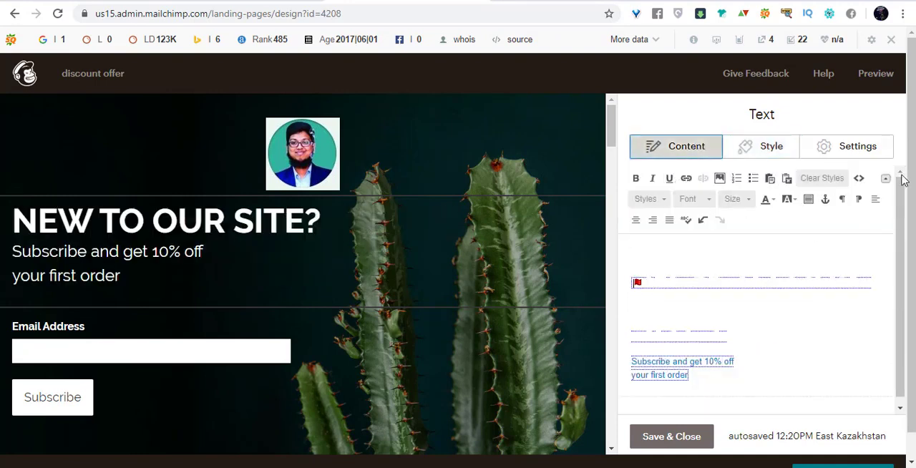
scroll(787, 315, "down", 1)
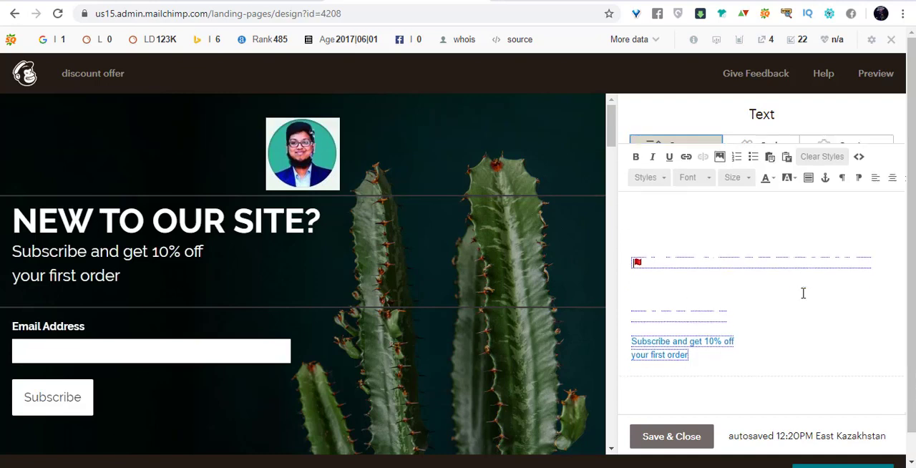
scroll(803, 292, "up", 1)
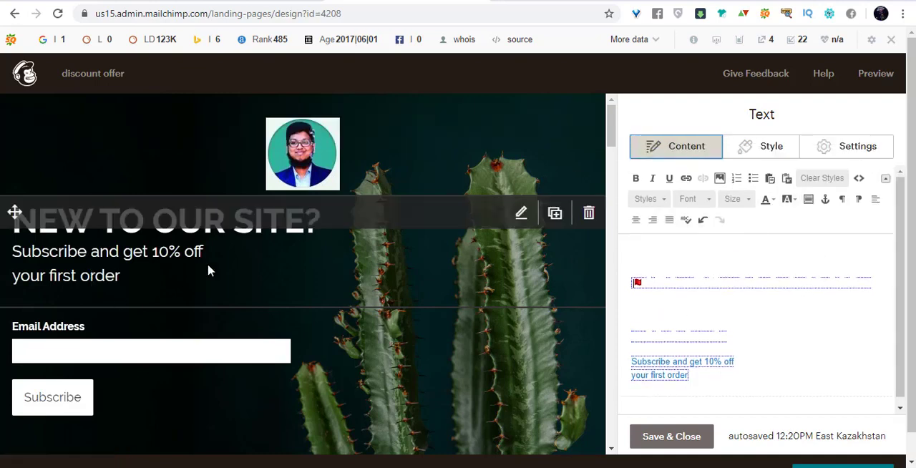
left_click(682, 443)
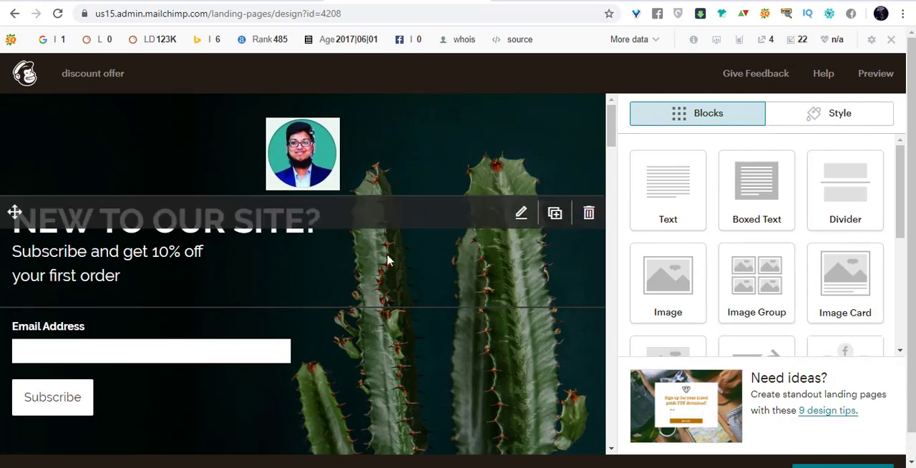
Open the signup form block for editing and look through its field and button options.
scroll(401, 251, "down", 2)
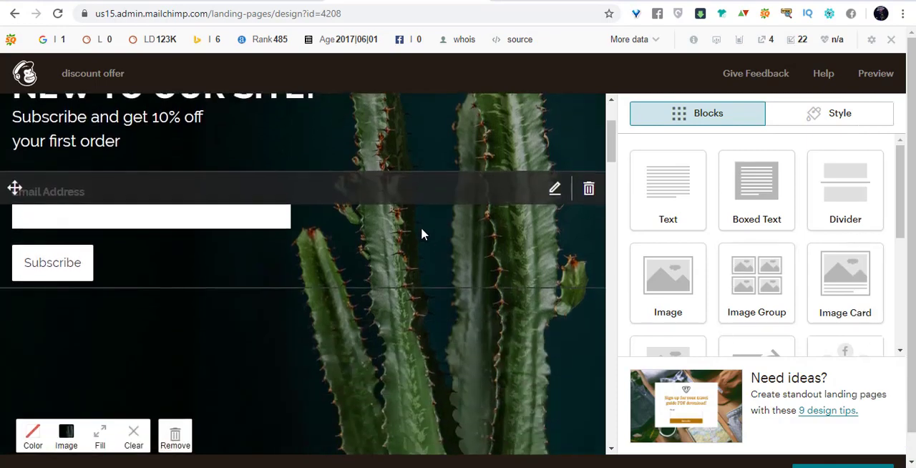
left_click(555, 189)
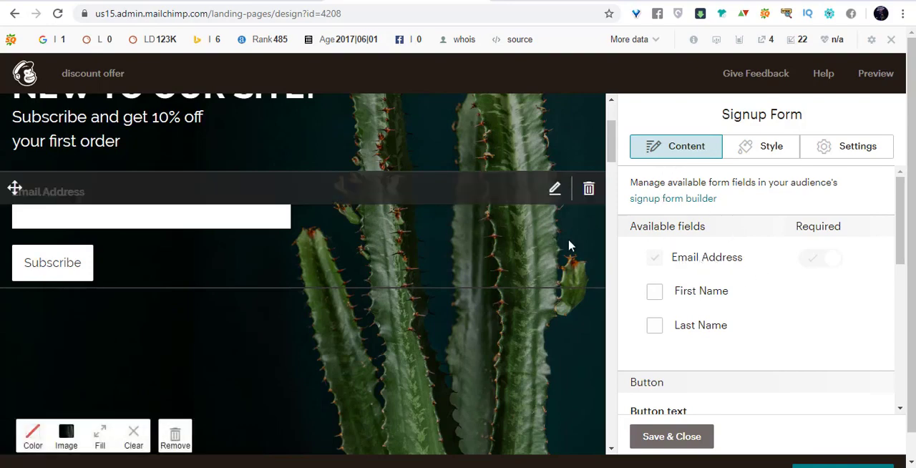
scroll(760, 271, "down", 3)
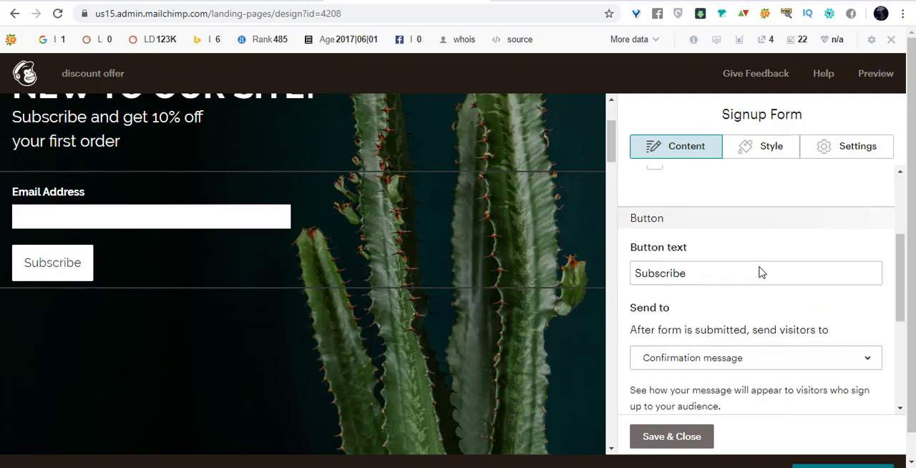
scroll(759, 272, "up", 3)
scroll(746, 256, "down", 2)
scroll(719, 256, "up", 2)
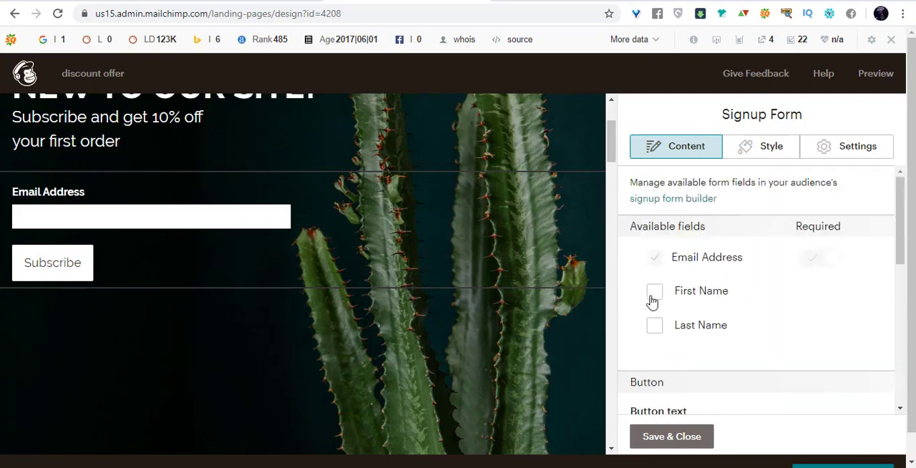
Try the First Name and Last Name fields on the signup form, keeping only Last Name as an optional field.
left_click(654, 292)
left_click(655, 326)
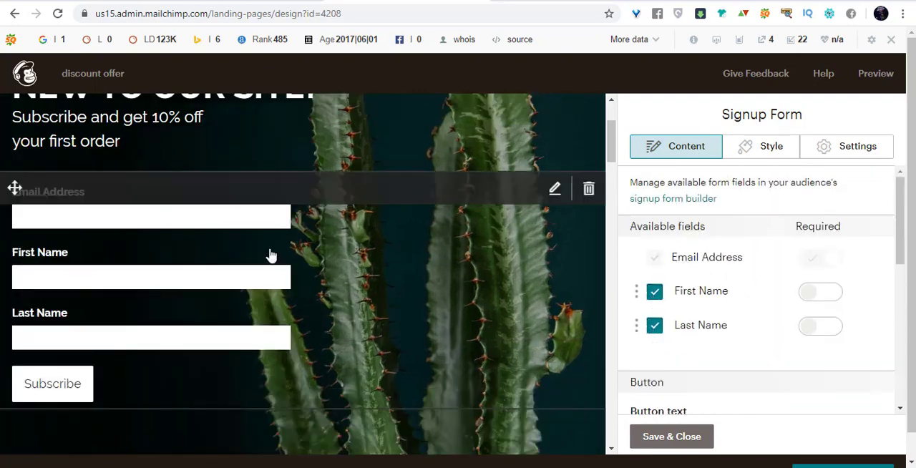
left_click(653, 293)
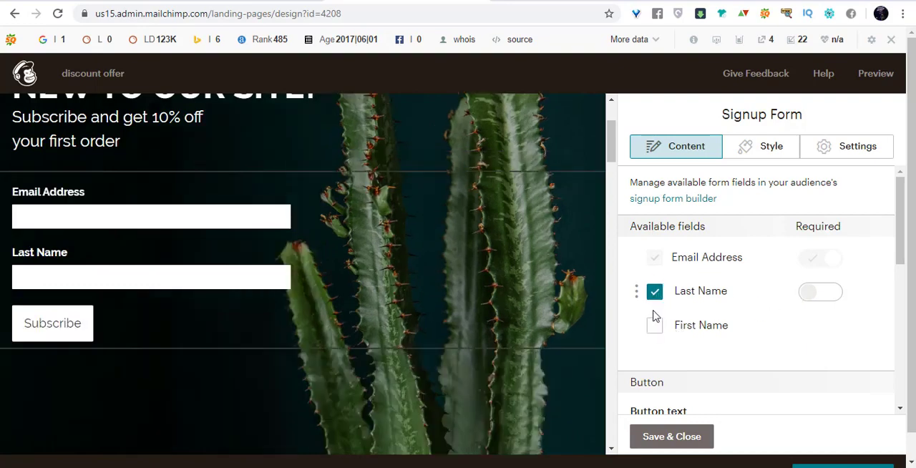
left_click(834, 295)
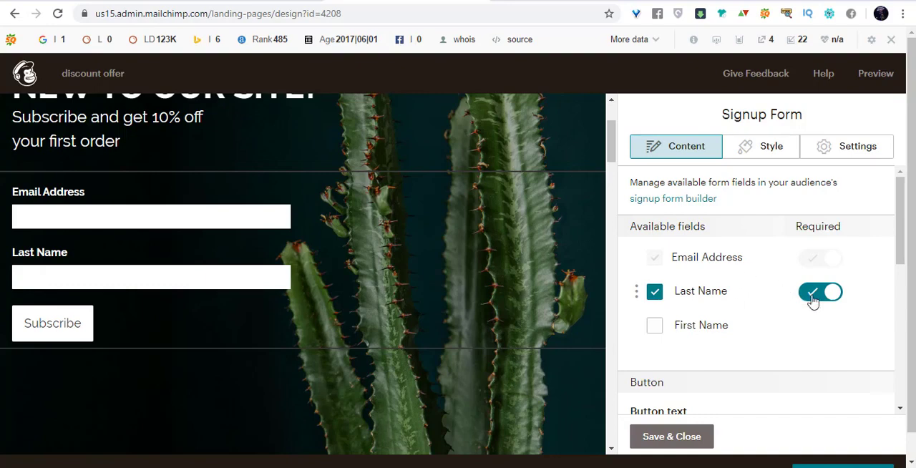
left_click(812, 298)
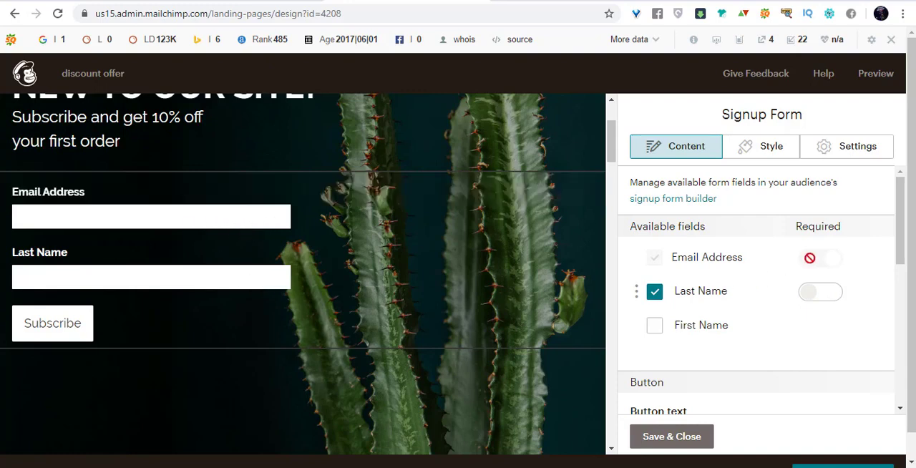
Set the signup form's button text to "GET COUPON".
scroll(811, 242, "down", 1)
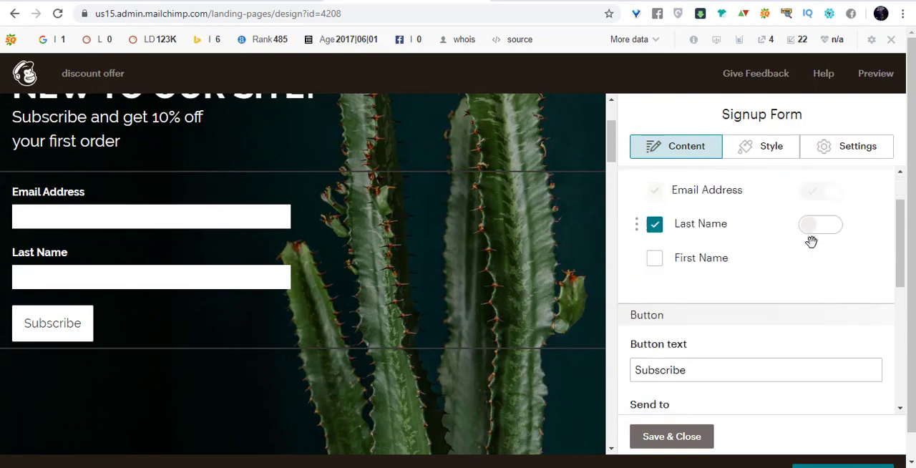
scroll(767, 276, "down", 1)
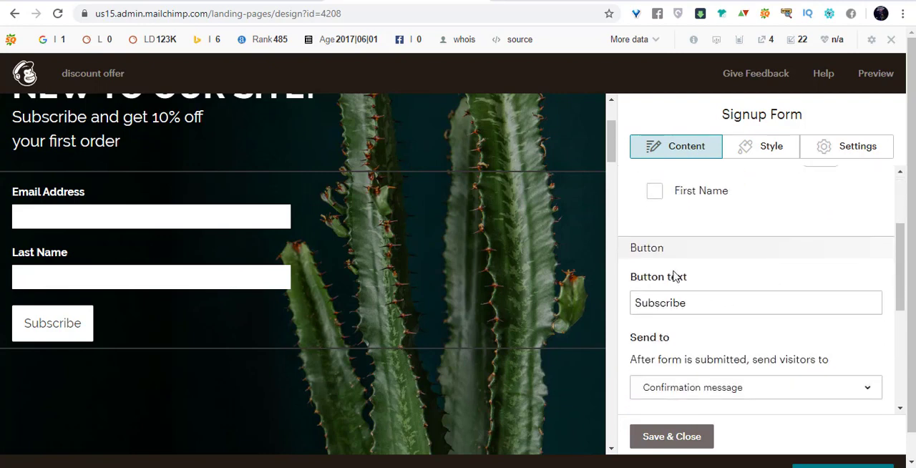
double_click(716, 302)
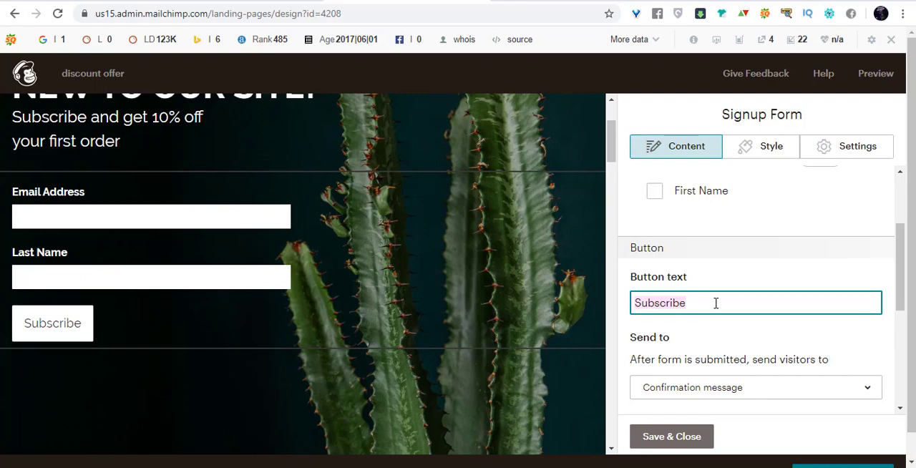
type("GET")
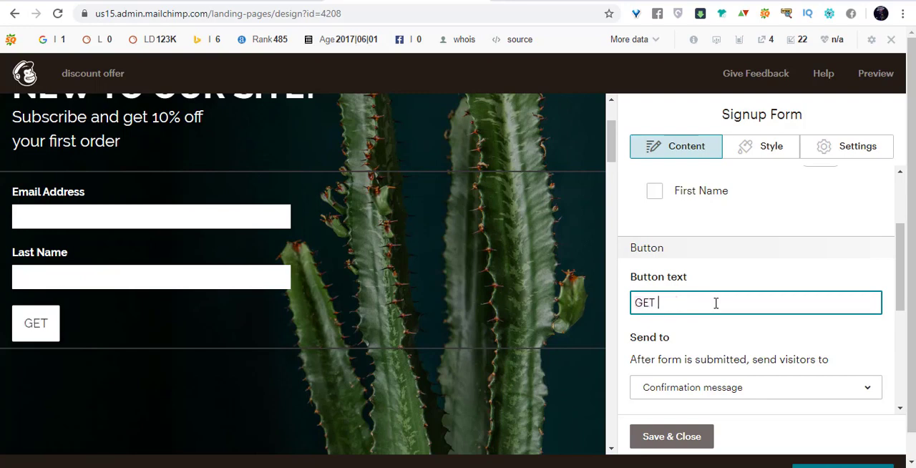
type(" DI")
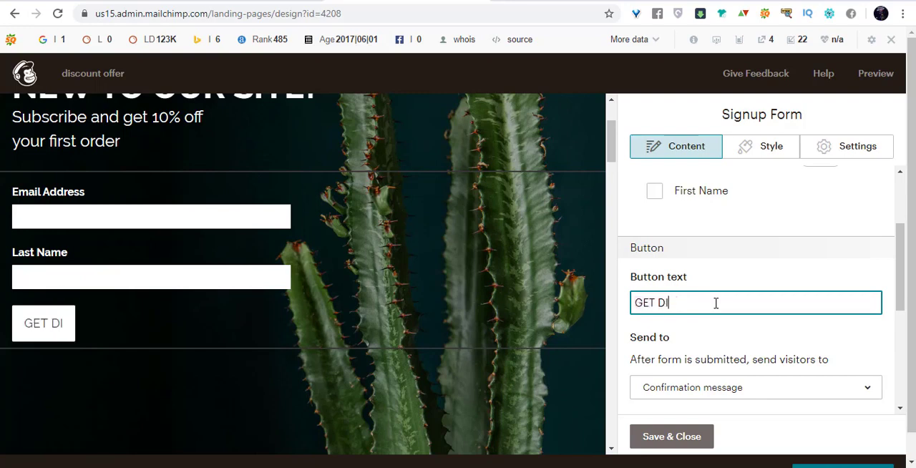
key("BackSpace")
key("BackSpace")
key("BackSpace")
type("COUPON")
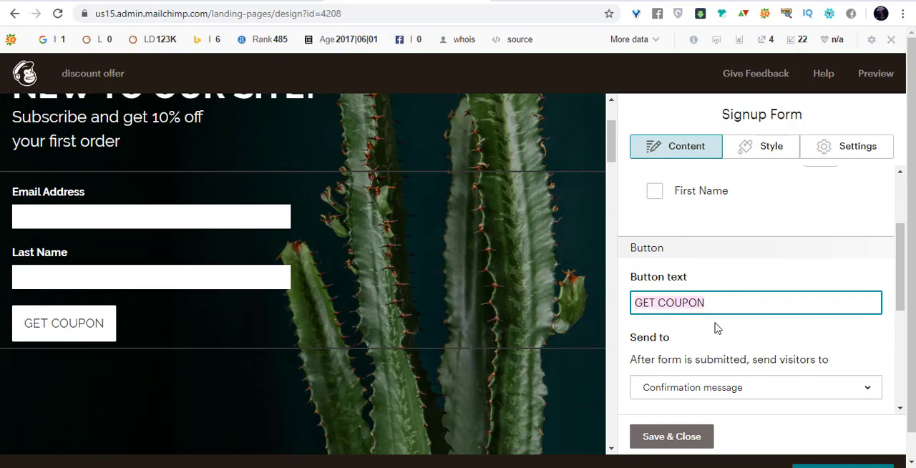
Add "COUPON in" after "10% off" in the text block so it reads "Subscribe and get 10% off COUPON in your first order".
scroll(422, 253, "up", 2)
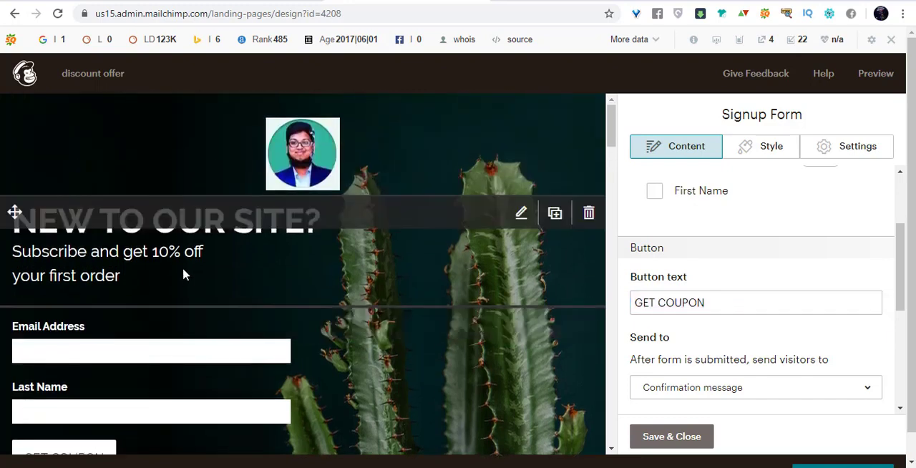
left_click(182, 274)
left_click(520, 214)
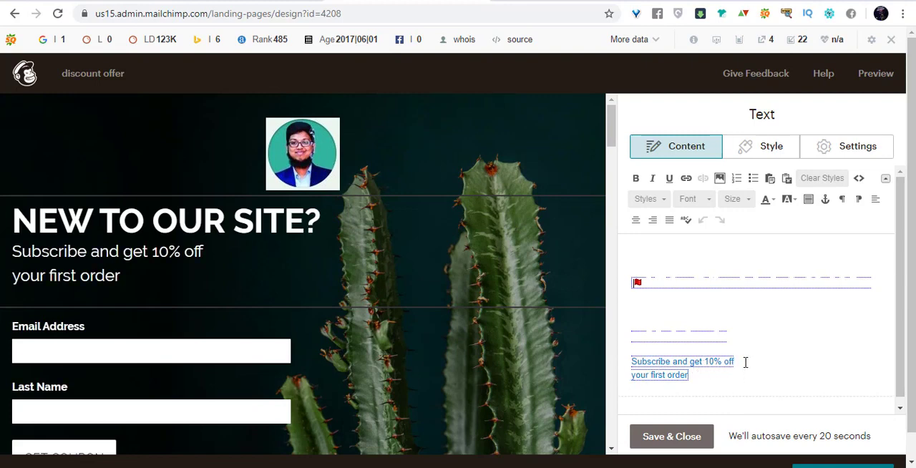
type("COUPO")
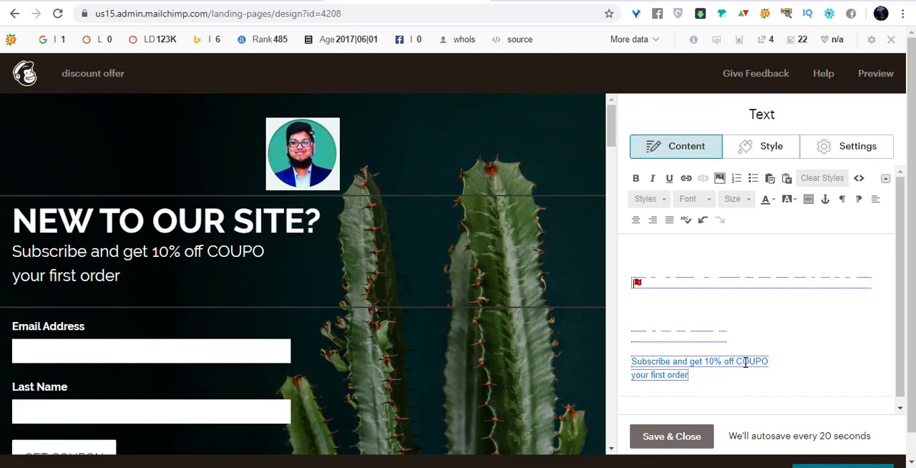
type("N")
key("Caps_Lock")
type("in")
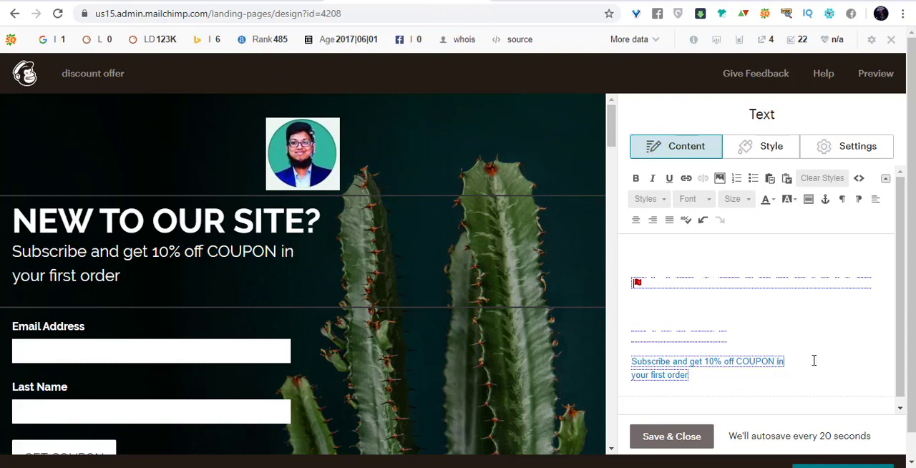
Reopen the signup form block and remove the Last Name field, leaving only the email address field.
scroll(366, 306, "down", 2)
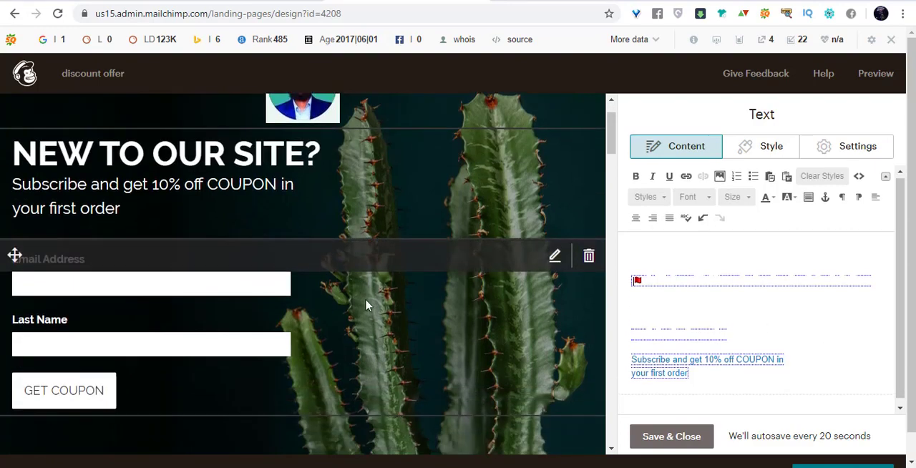
left_click(440, 312)
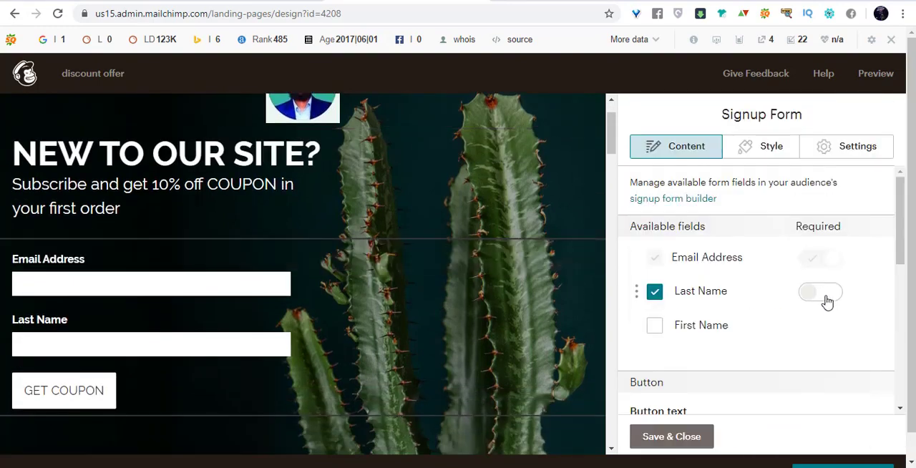
left_click(824, 297)
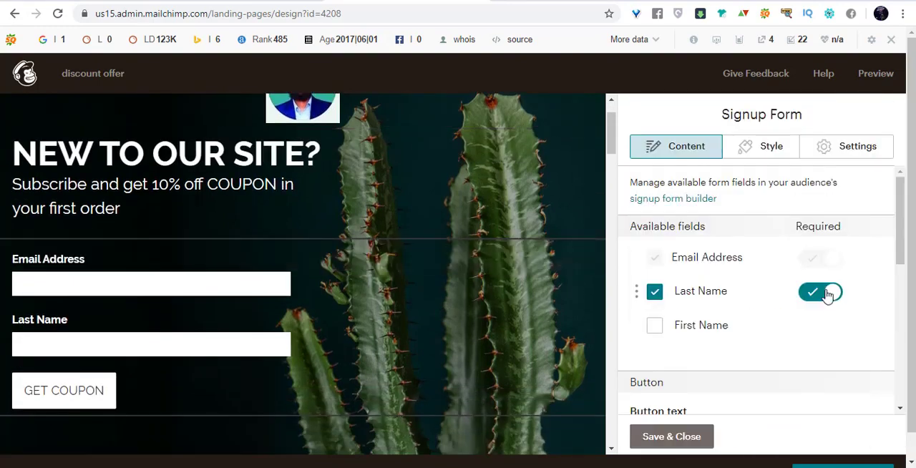
left_click(655, 295)
Send visitors to the confirmation message after the form is submitted, and preview that message on the page.
scroll(792, 299, "down", 4)
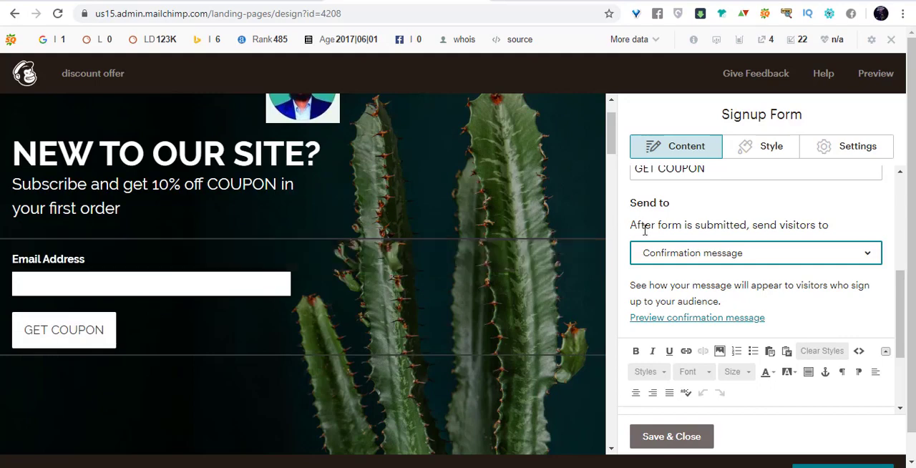
left_click(784, 261)
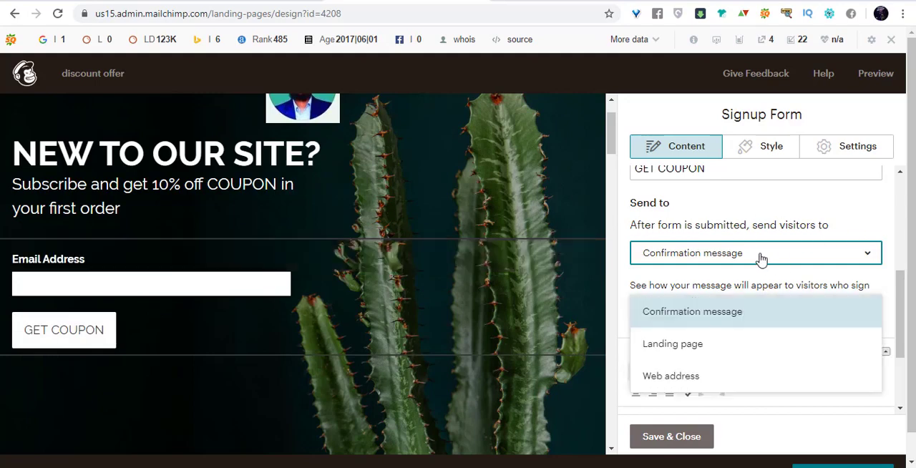
left_click(750, 313)
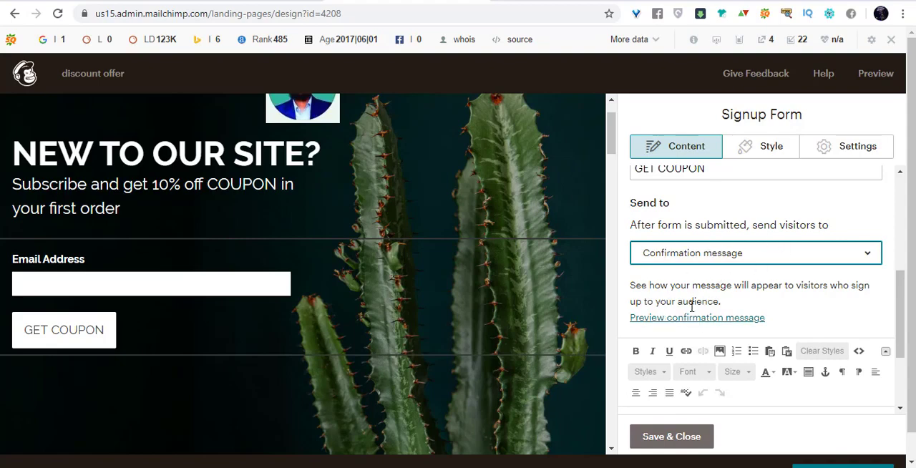
left_click(666, 320)
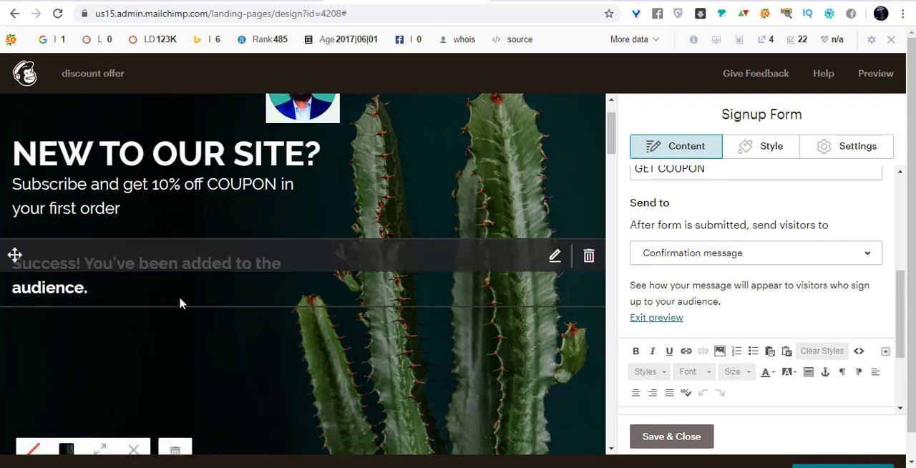
scroll(772, 300, "down", 1)
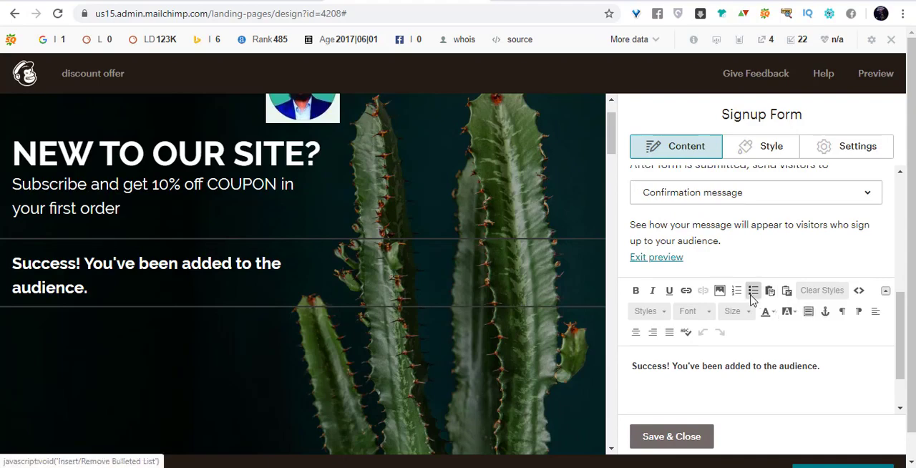
Rewrite the signup form's confirmation message as 'Success! use "10off" coupon in checkout page', then save and close the form block.
scroll(744, 296, "down", 1)
triple_click(661, 299)
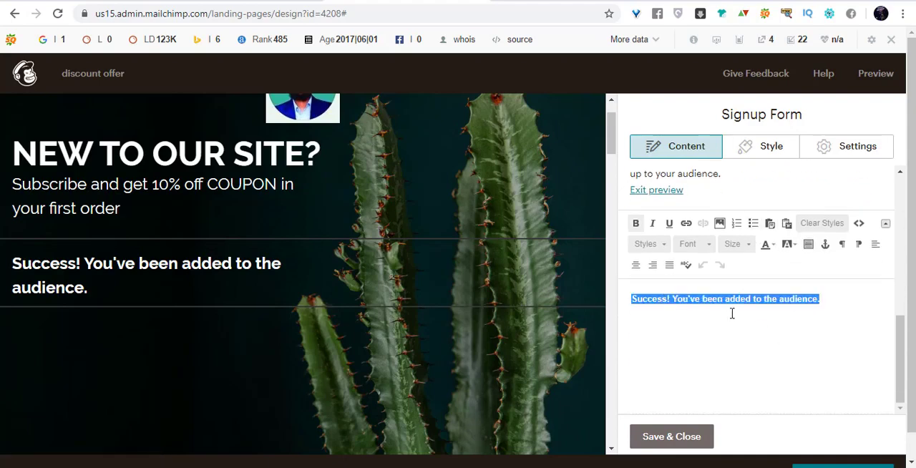
left_click(673, 299)
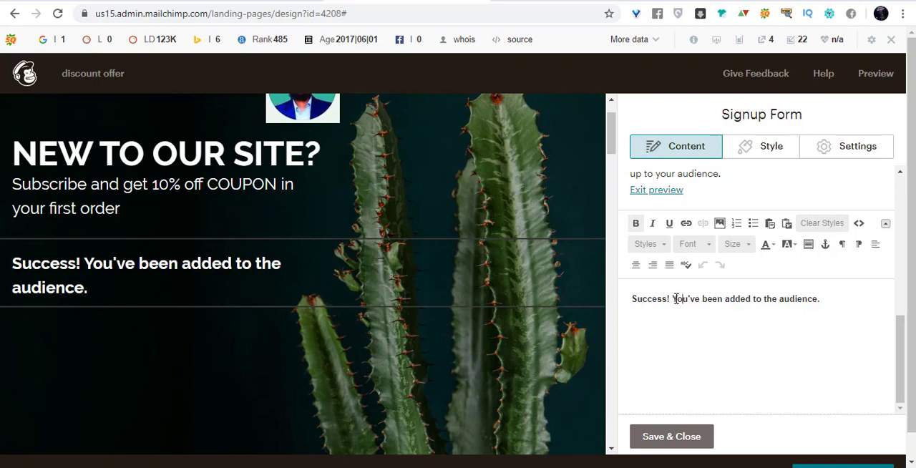
left_click_drag(727, 298, 836, 298)
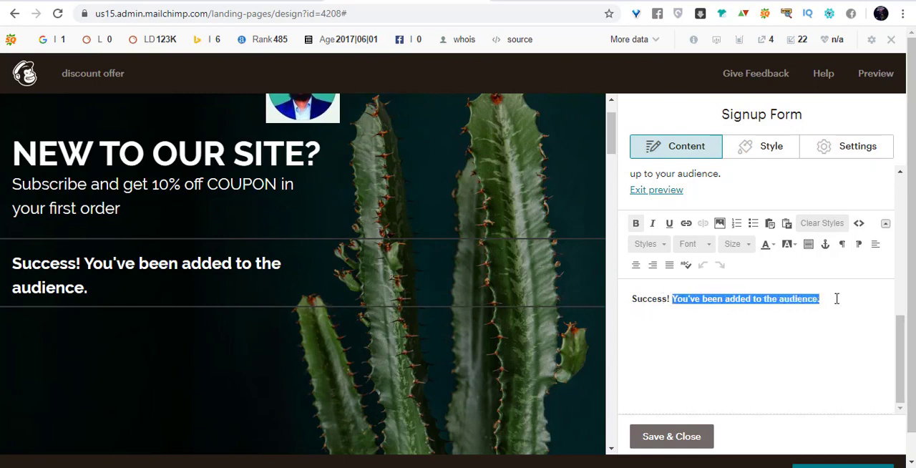
type("use")
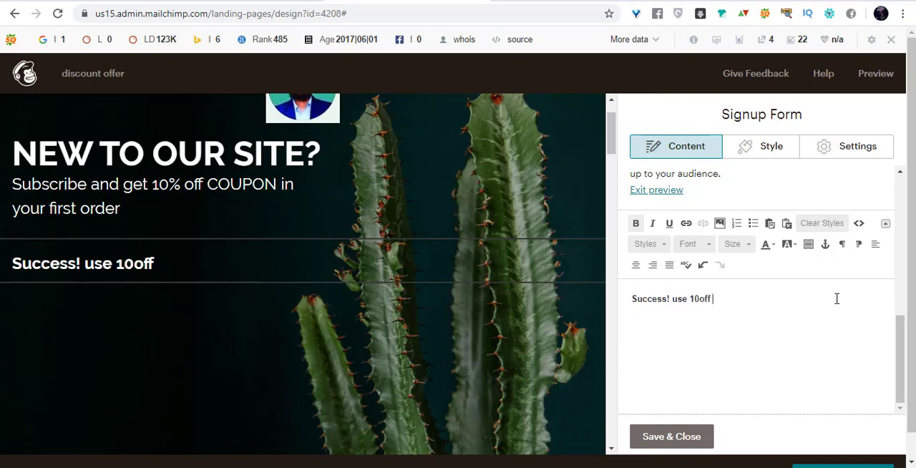
type("10off coupon")
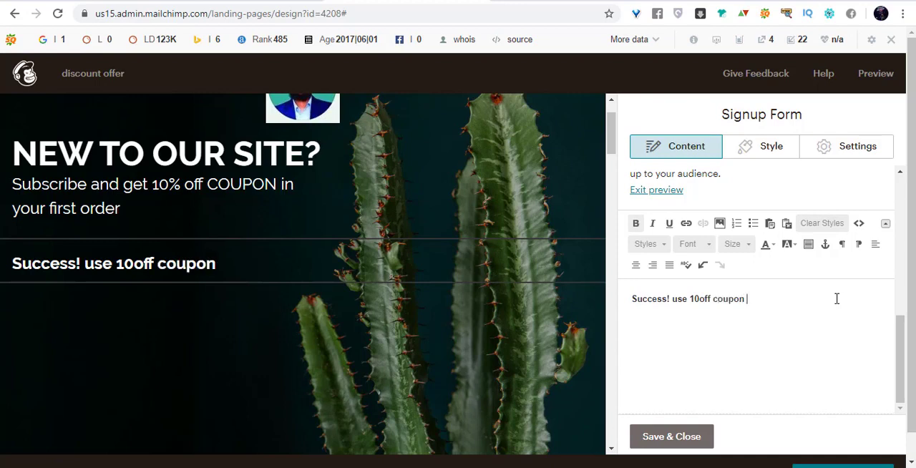
type(" in chec")
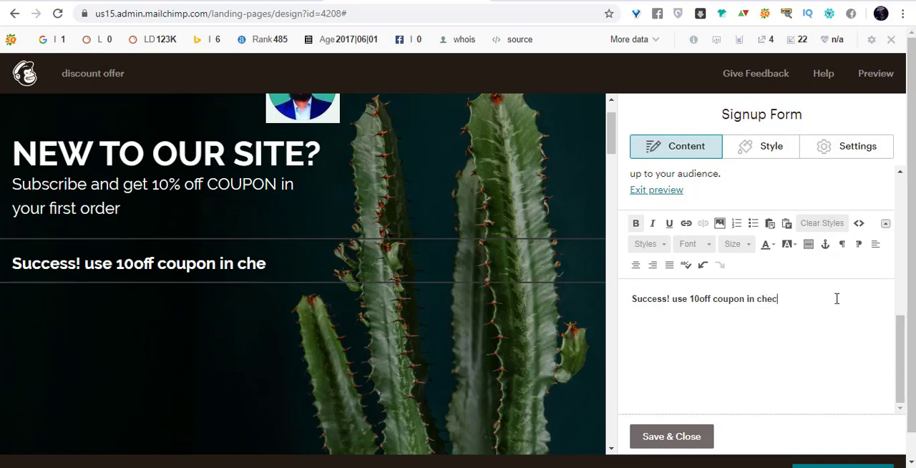
type("kout page")
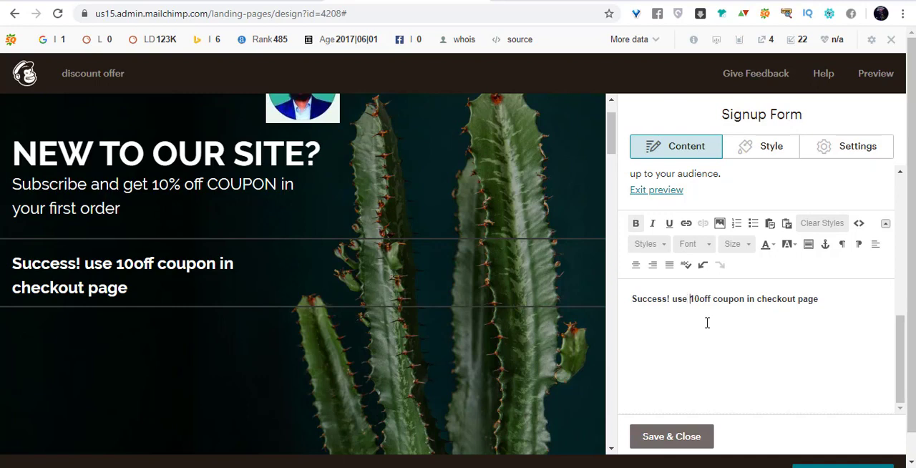
type("\"")
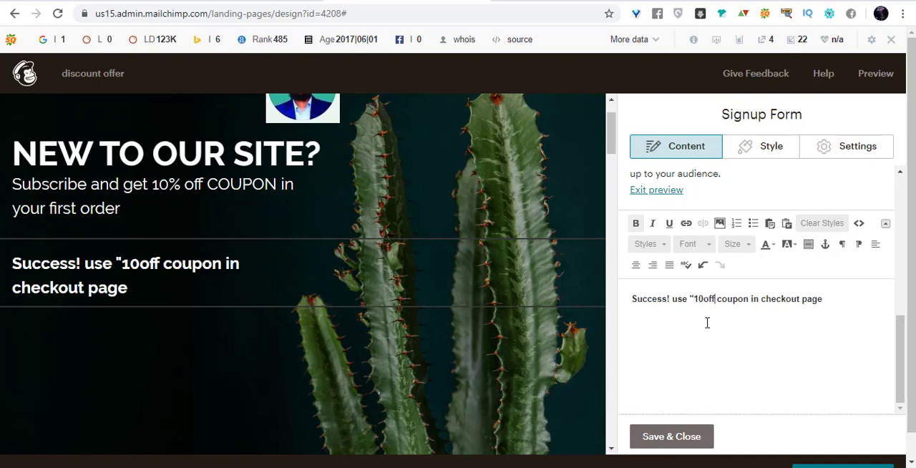
type("\"")
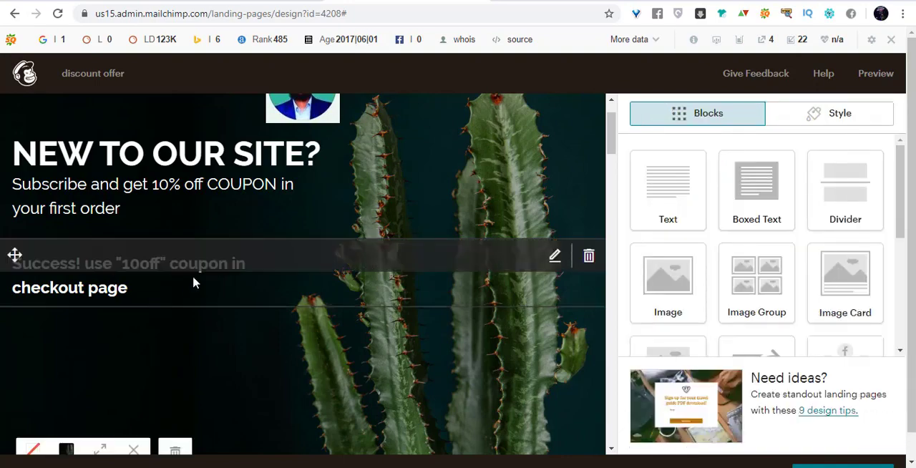
Replace the cactus background of the hero section with the unicorn sweatshirt picture from the uploaded files.
scroll(574, 236, "down", 1)
scroll(544, 239, "down", 3)
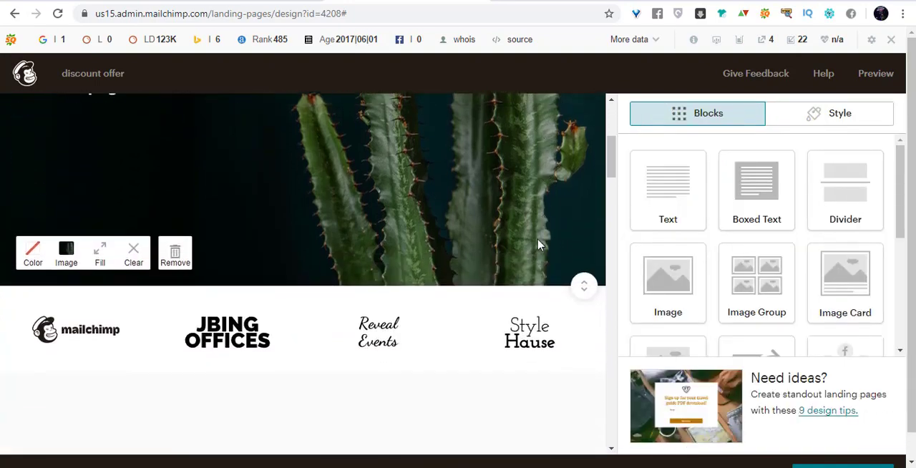
scroll(505, 245, "up", 4)
scroll(504, 249, "down", 2)
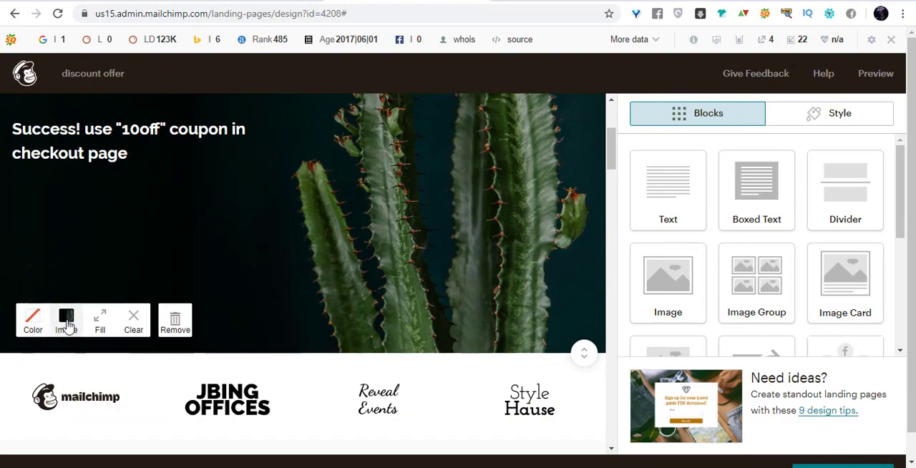
left_click(66, 322)
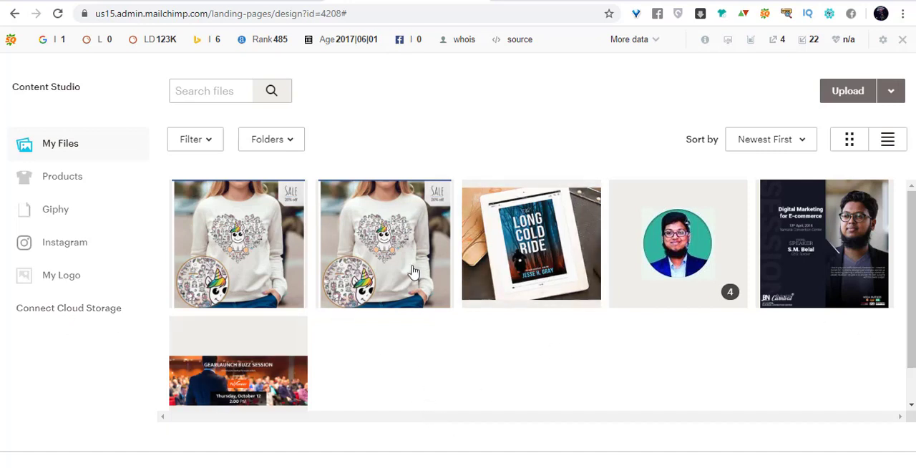
left_click(375, 249)
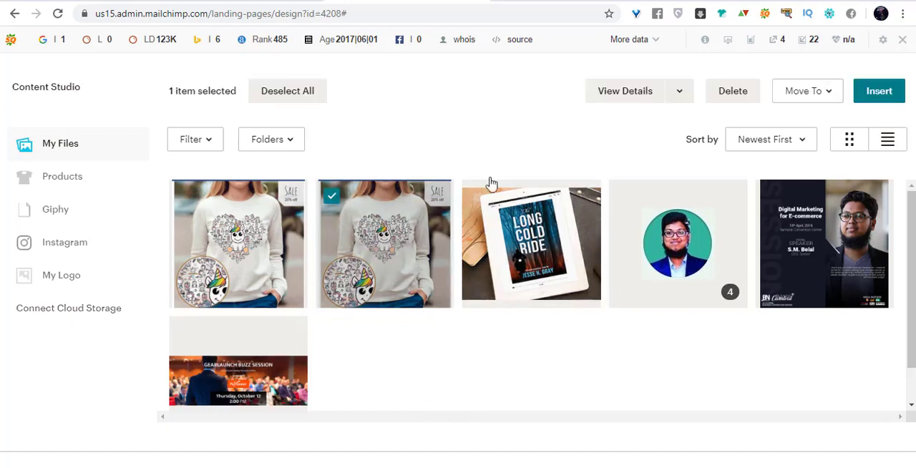
left_click(872, 94)
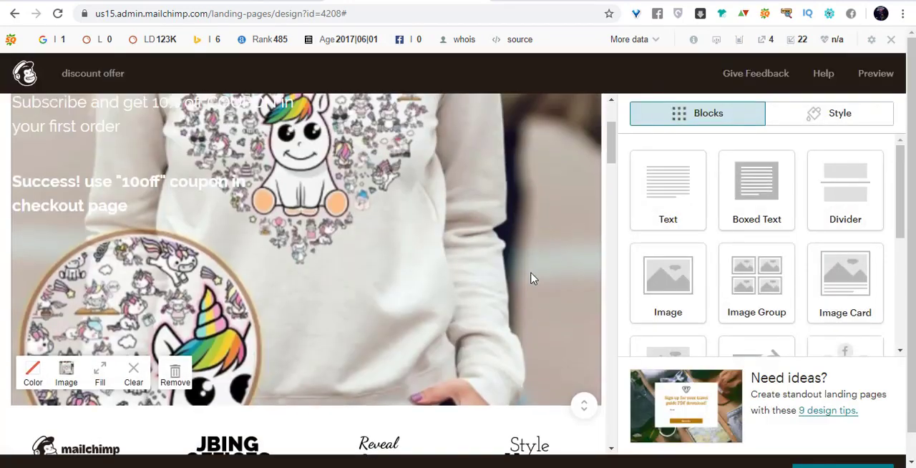
Clear the unicorn sweatshirt background image from the hero section.
scroll(531, 279, "down", 2)
scroll(497, 180, "up", 2)
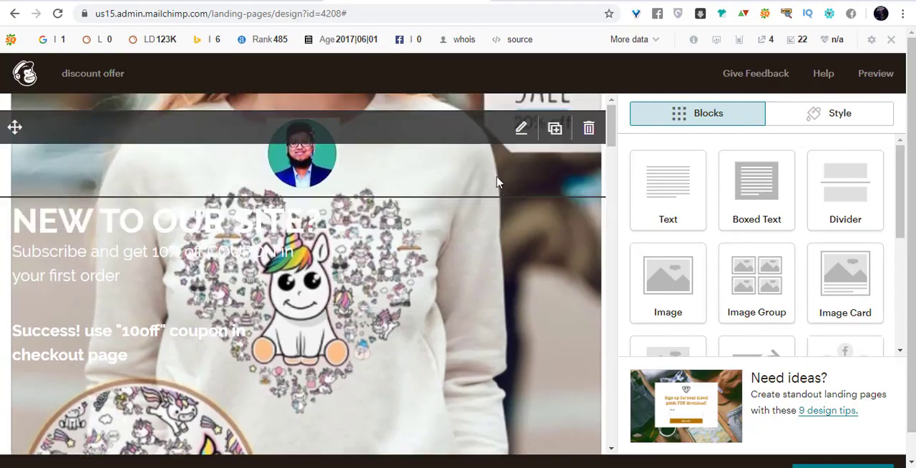
scroll(484, 260, "down", 10)
scroll(485, 261, "up", 10)
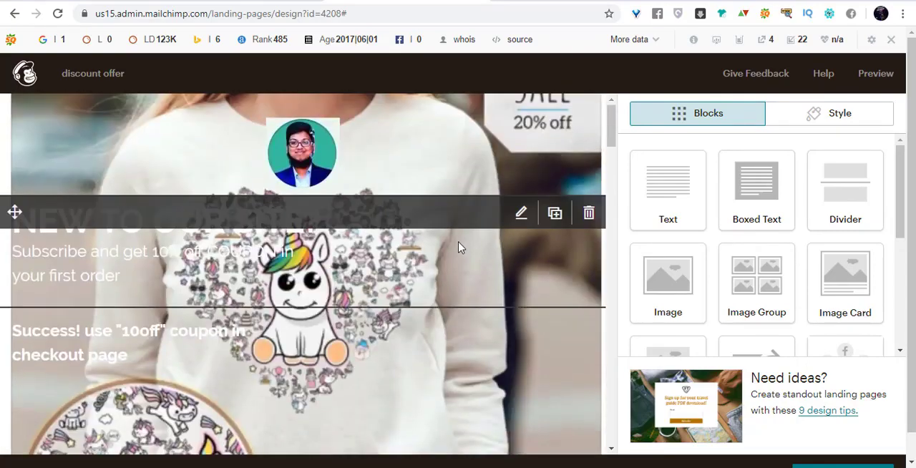
scroll(405, 296, "down", 3)
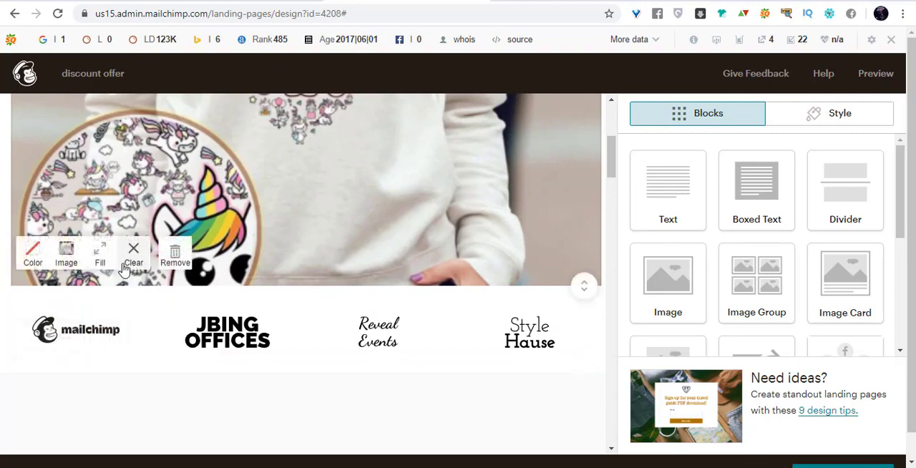
left_click(130, 263)
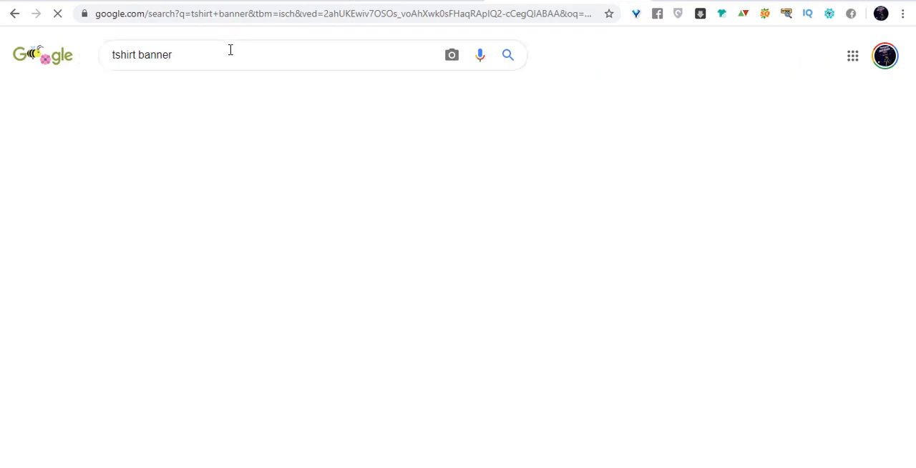
Switch to the Google Images results for "tshirt banner" and download the clothesline picture of four colored t-shirts as banner.png.
scroll(304, 241, "down", 2)
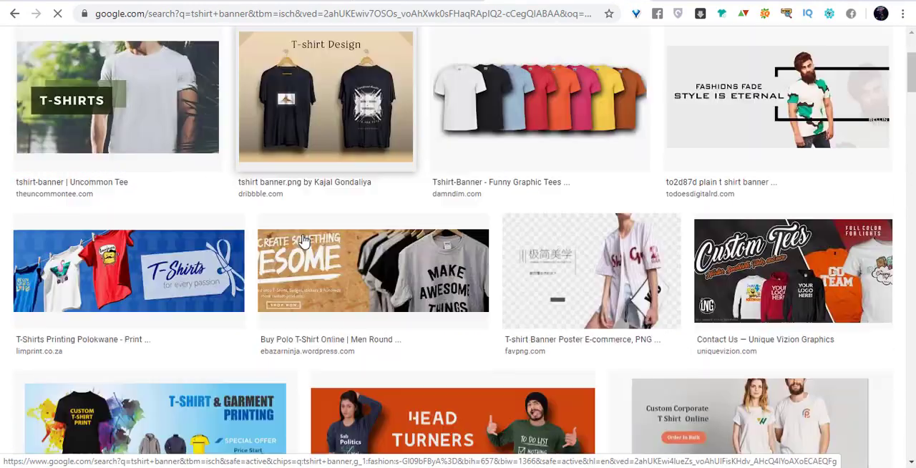
scroll(304, 241, "up", 2)
scroll(304, 242, "down", 2)
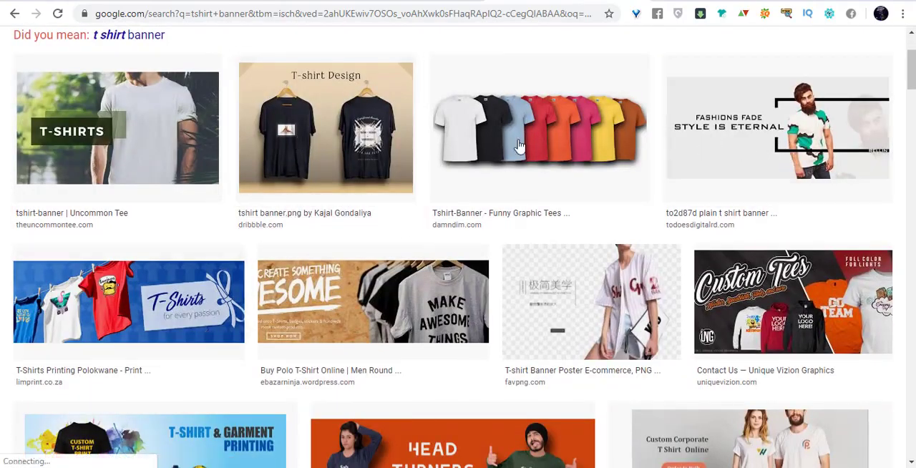
scroll(379, 205, "down", 3)
scroll(381, 204, "up", 2)
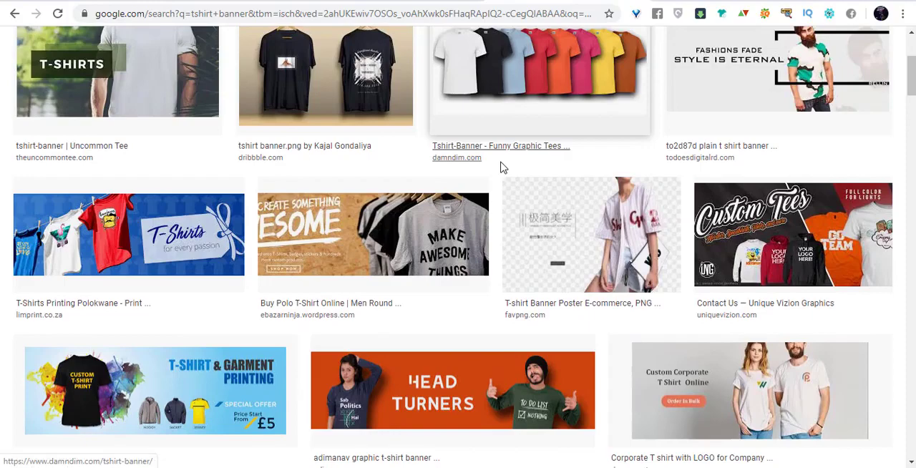
scroll(501, 168, "down", 2)
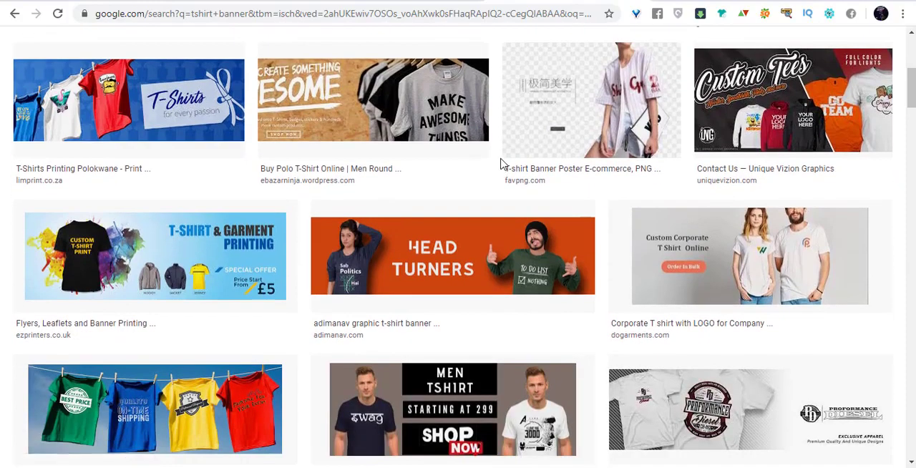
scroll(501, 165, "down", 3)
left_click(185, 206)
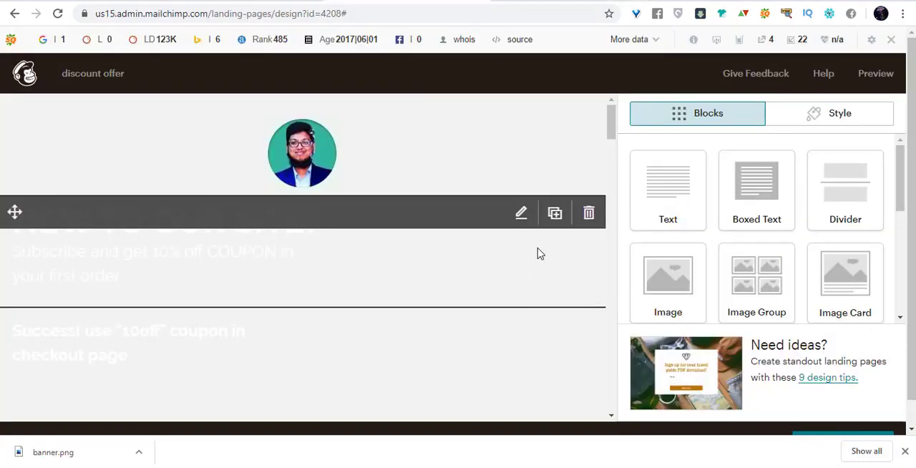
Back in the Mailchimp landing page, upload banner.png and insert it as the hero section's background image.
scroll(530, 265, "down", 3)
scroll(509, 282, "down", 3)
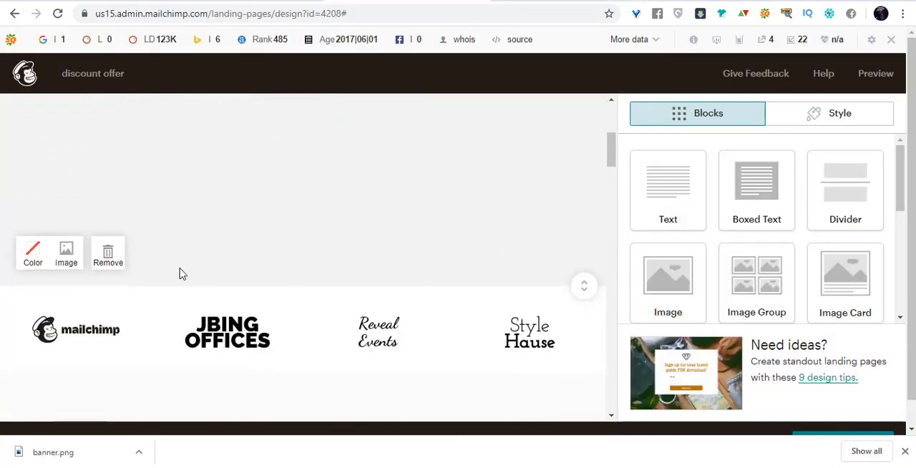
left_click(68, 259)
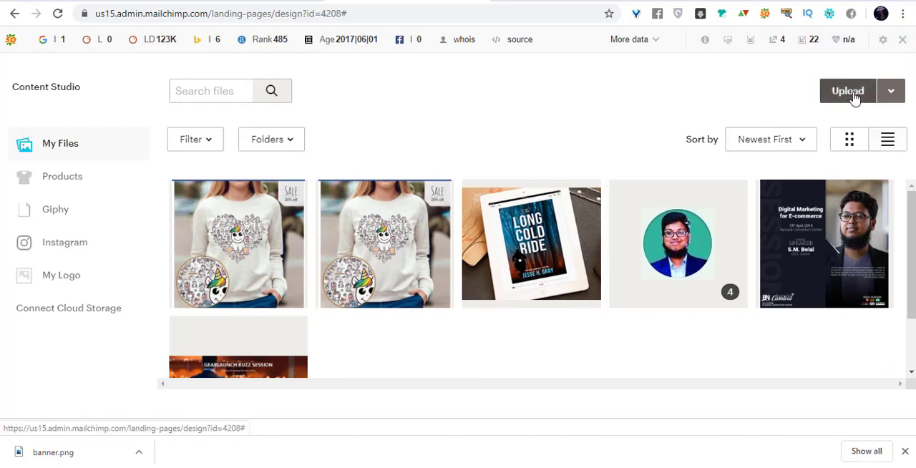
left_click_drag(77, 459, 486, 152)
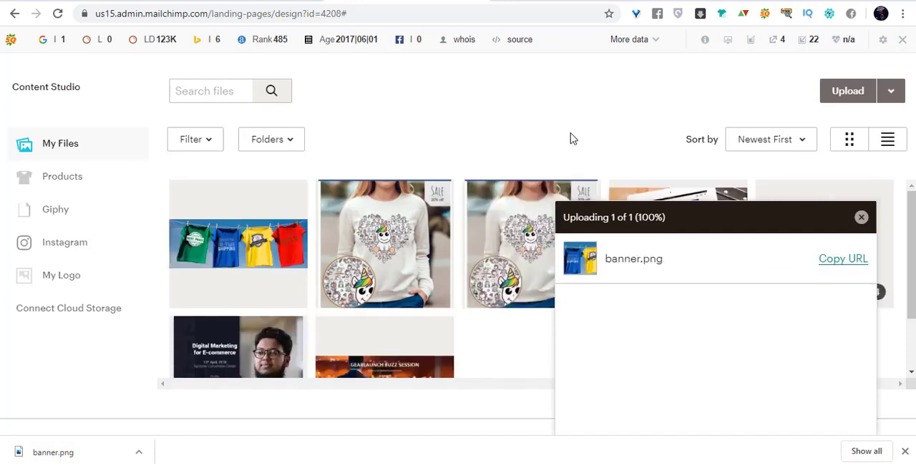
left_click(262, 233)
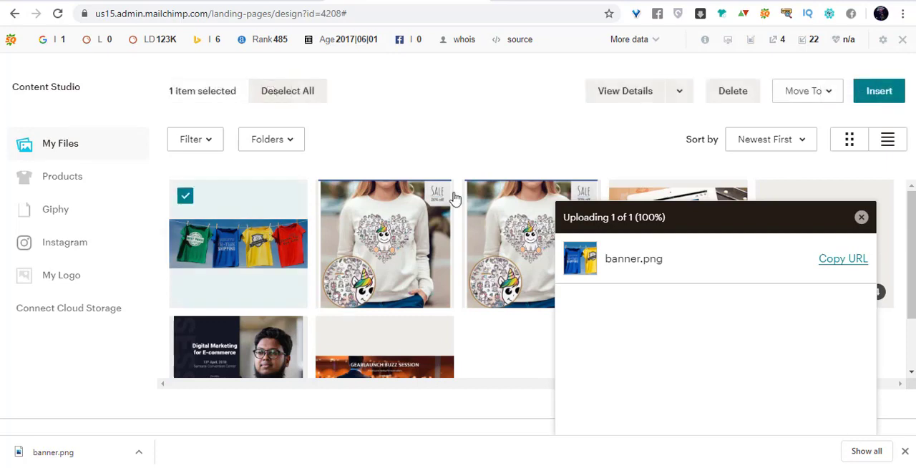
left_click(865, 100)
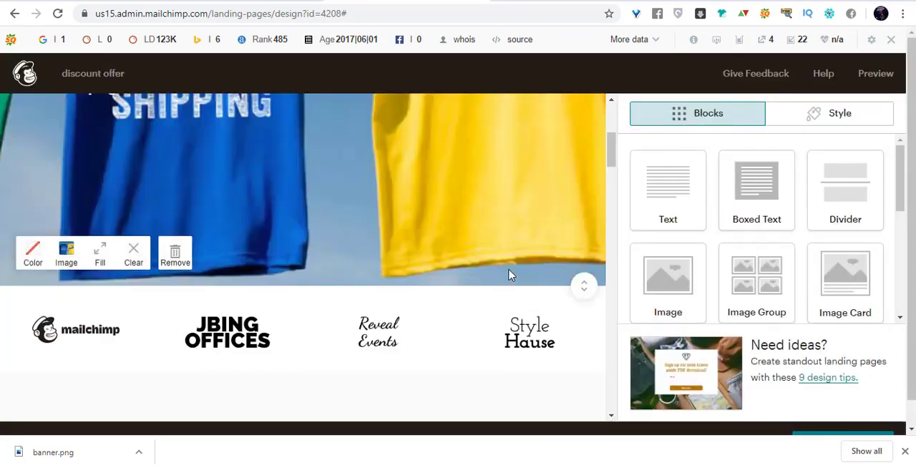
Change the display mode of the hero section's t-shirt background image to Fit and check it on the page.
scroll(510, 270, "down", 3)
scroll(509, 267, "up", 3)
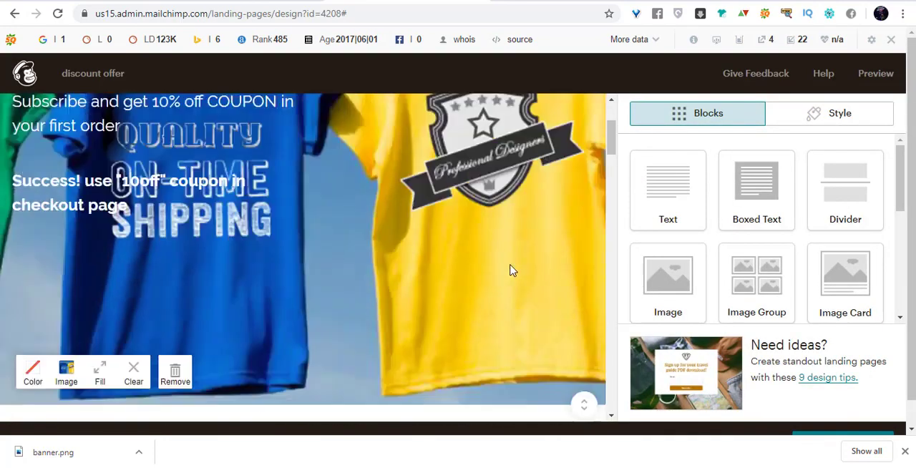
scroll(256, 315, "down", 2)
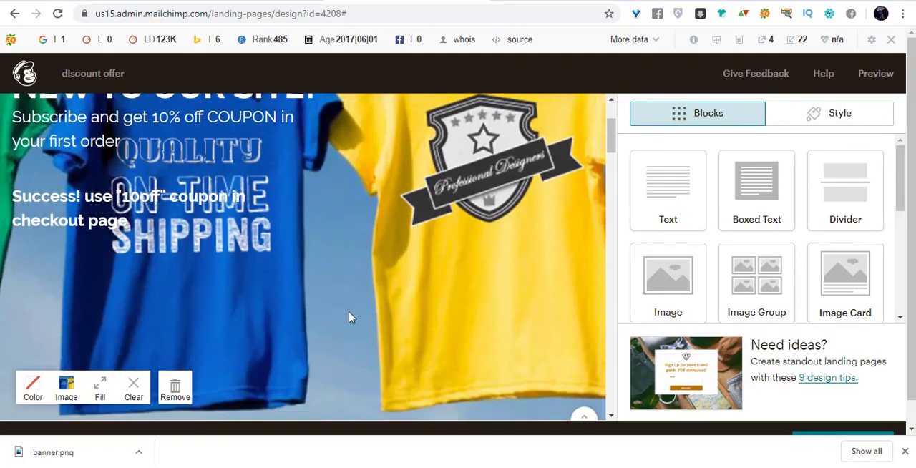
scroll(349, 317, "up", 2)
scroll(444, 233, "down", 4)
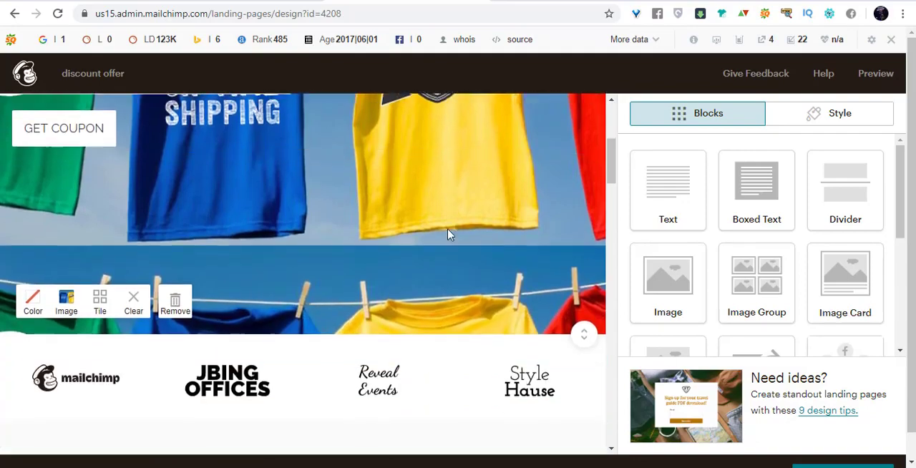
scroll(387, 198, "up", 1)
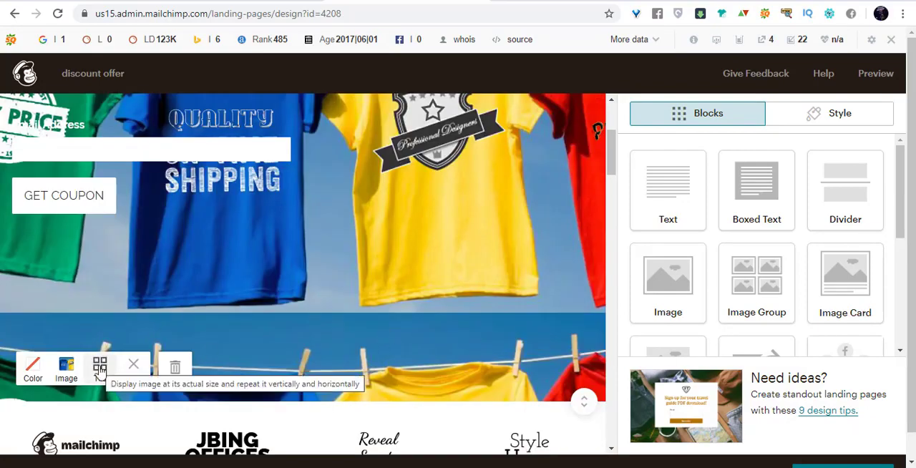
left_click(101, 369)
left_click(100, 369)
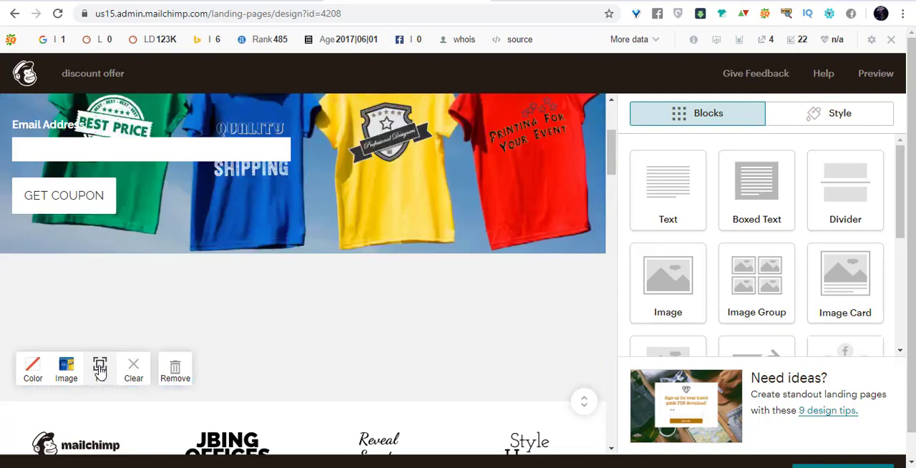
scroll(301, 281, "up", 3)
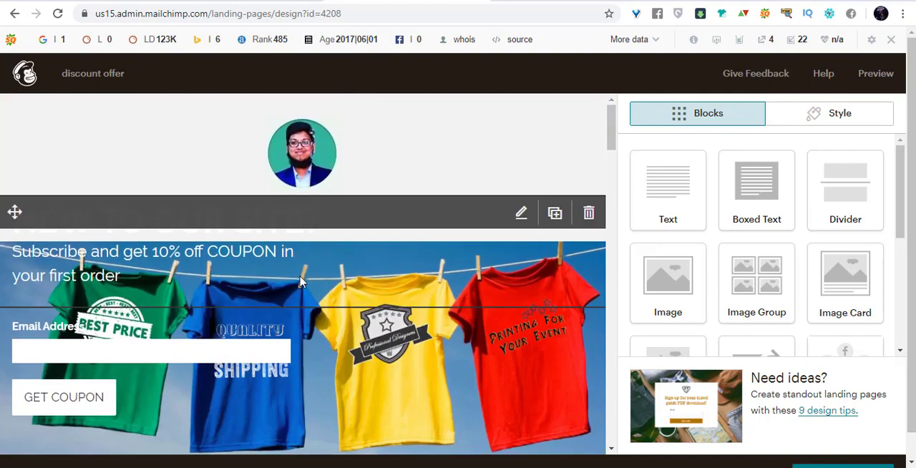
scroll(301, 281, "down", 2)
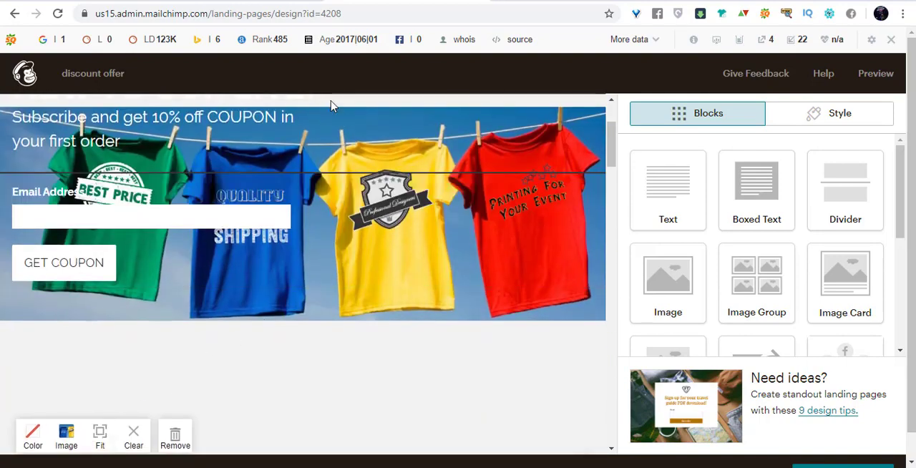
Change the color of the "NEW TO OUR SITE?" headline and the coupon subscription text to black, and save the text block.
scroll(439, 394, "up", 2)
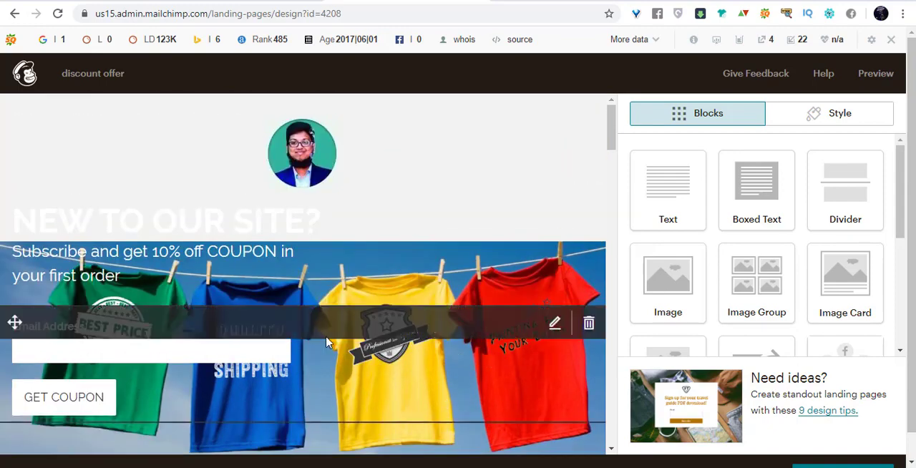
scroll(325, 339, "down", 1)
scroll(315, 322, "up", 1)
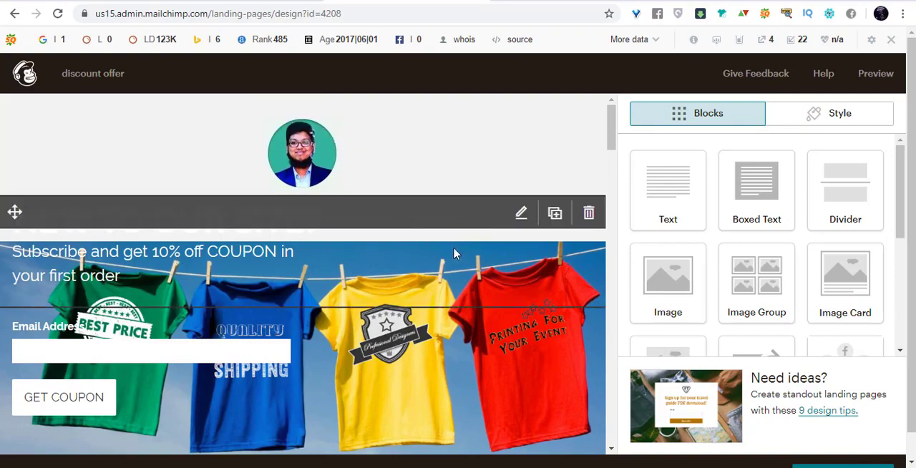
scroll(455, 252, "down", 5)
scroll(454, 251, "up", 5)
left_click(289, 252)
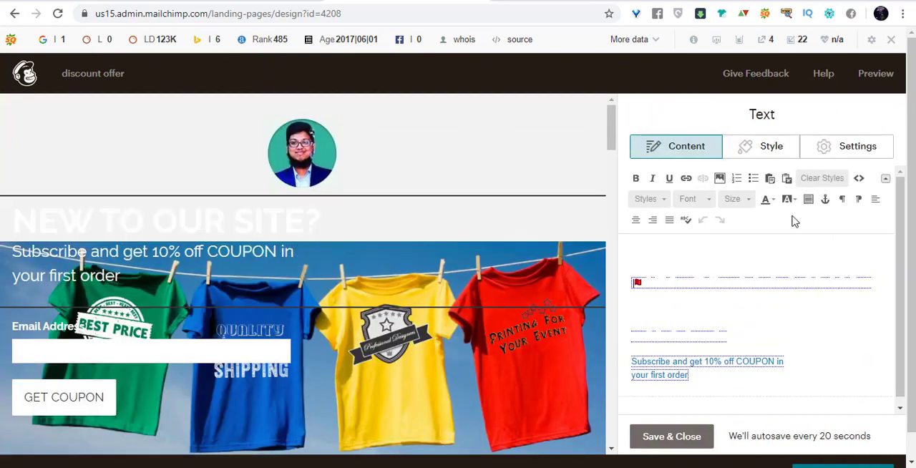
left_click(690, 267)
key("ctrl+a")
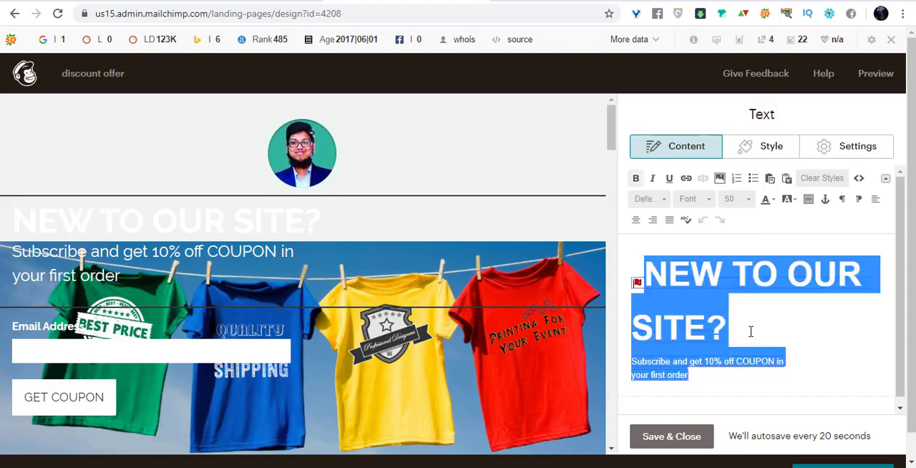
left_click(773, 205)
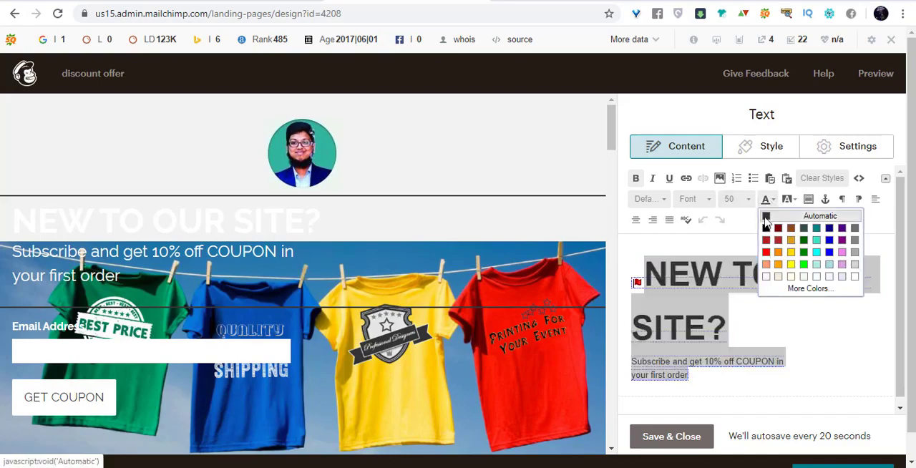
left_click(767, 228)
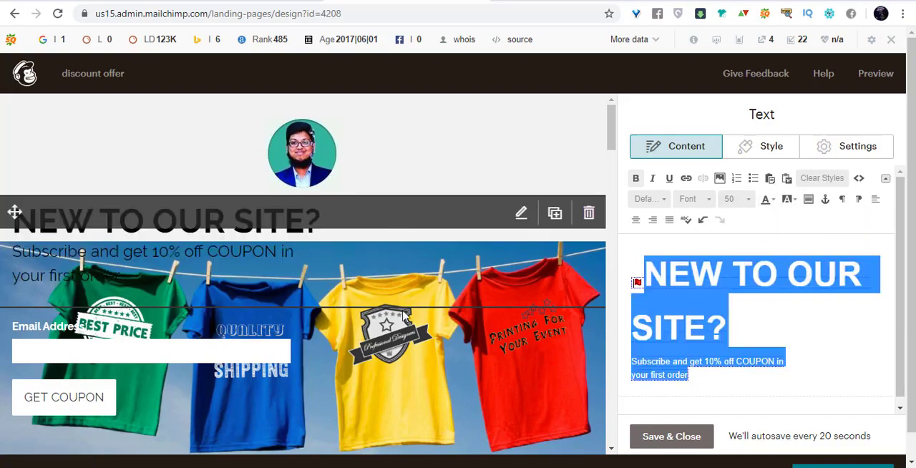
left_click(671, 436)
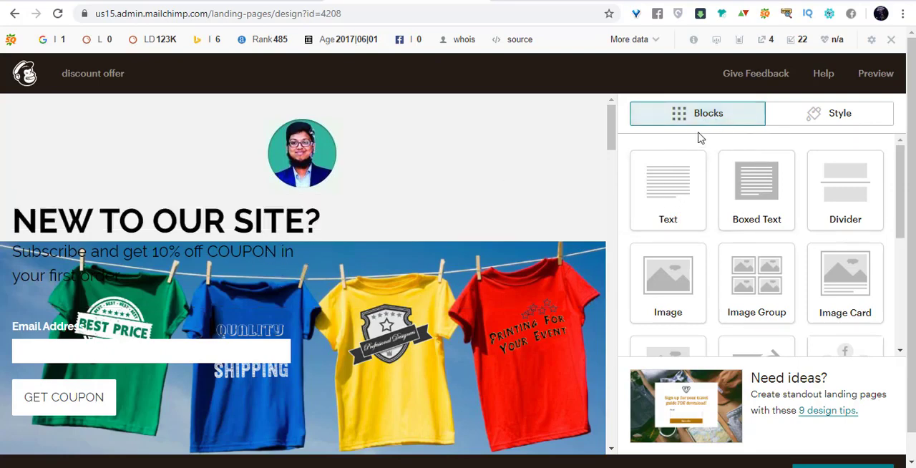
Add a new text block to the page and move it between the logo and the "NEW TO OUR SITE?" block.
left_click_drag(531, 186, 277, 319)
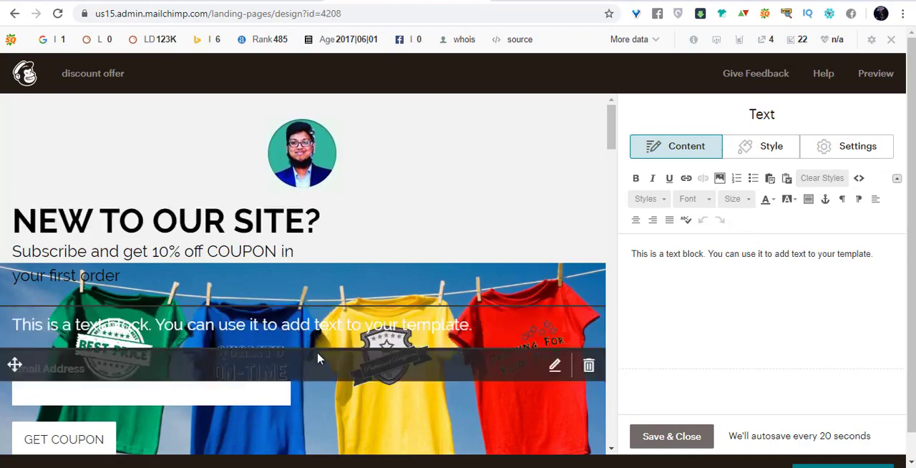
mouse_move(484, 323)
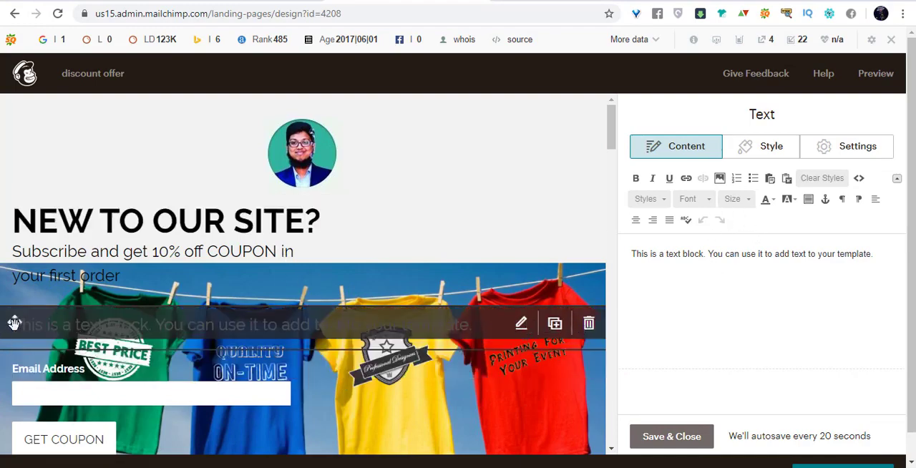
left_click_drag(14, 324, 13, 191)
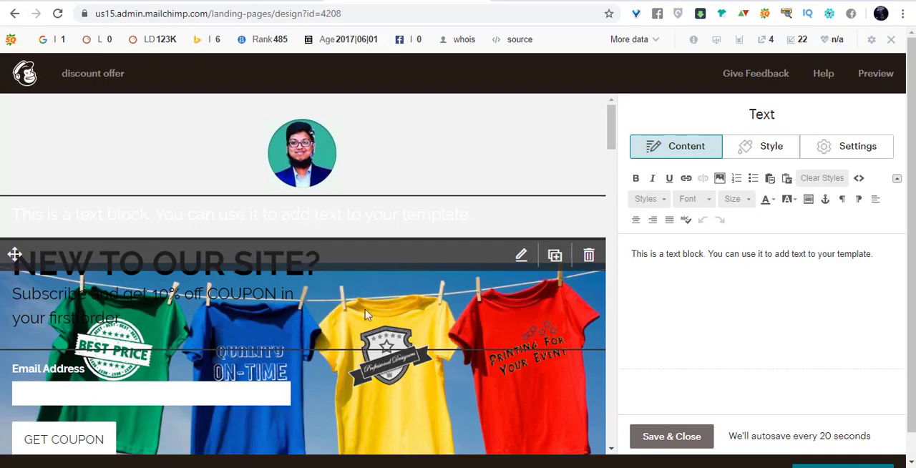
Move the "NEW TO OUR SITE?" headline out of the original text block into the new one, replacing its placeholder text.
left_click(523, 259)
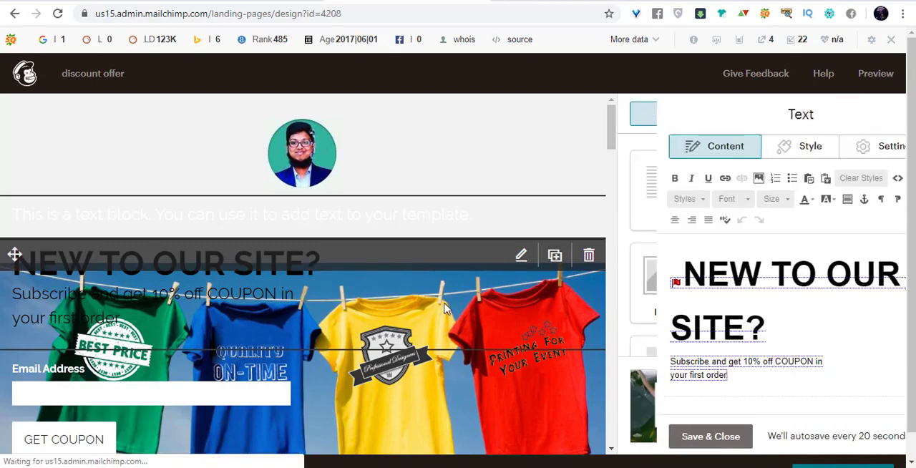
left_click_drag(730, 325, 633, 276)
key("ctrl+c")
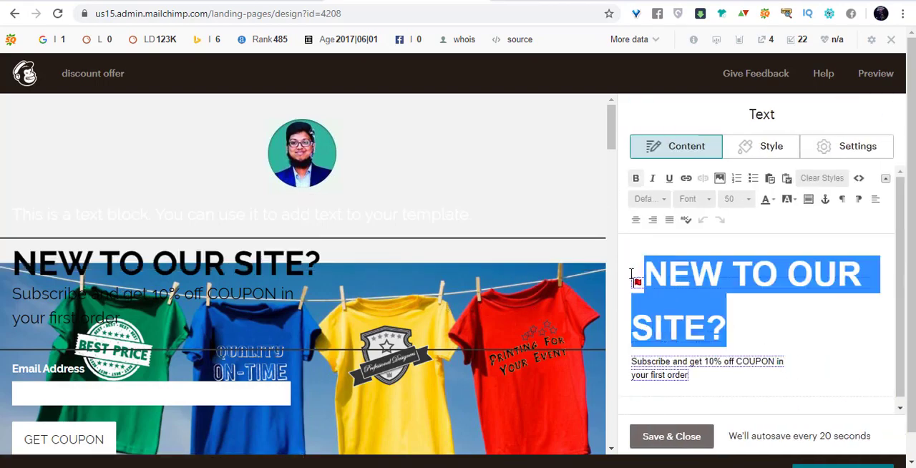
key("BackSpace")
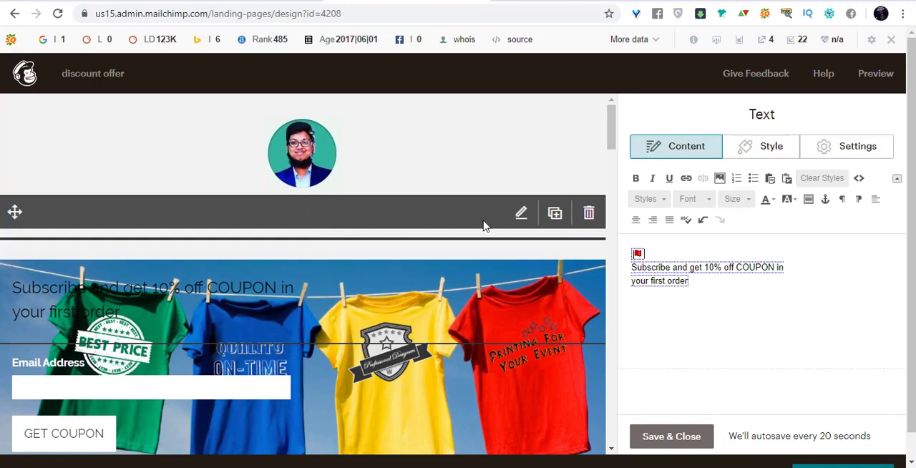
left_click(521, 212)
triple_click(706, 253)
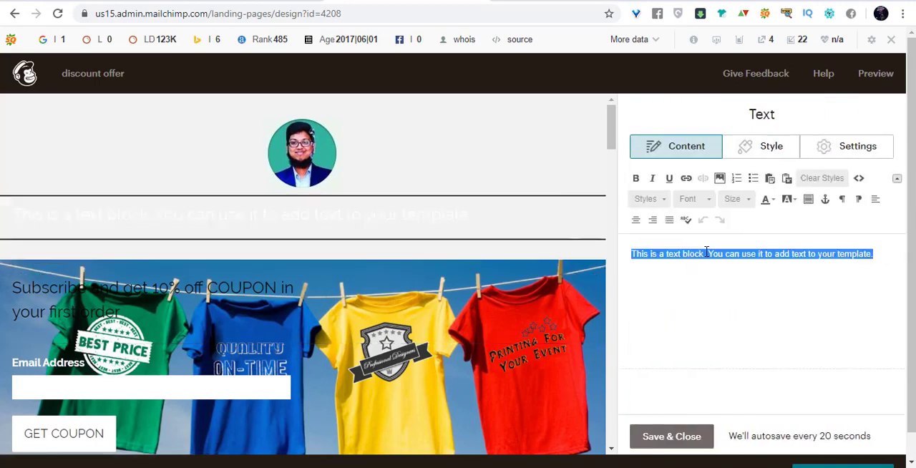
key("ctrl+v")
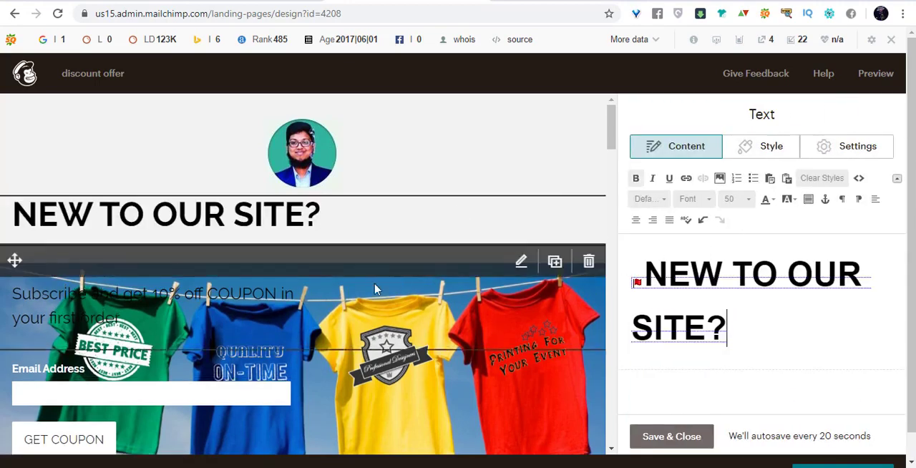
Move the "Subscribe and get 10% off COUPON in your first order" text from the original block to below the headline in the new block.
left_click(521, 261)
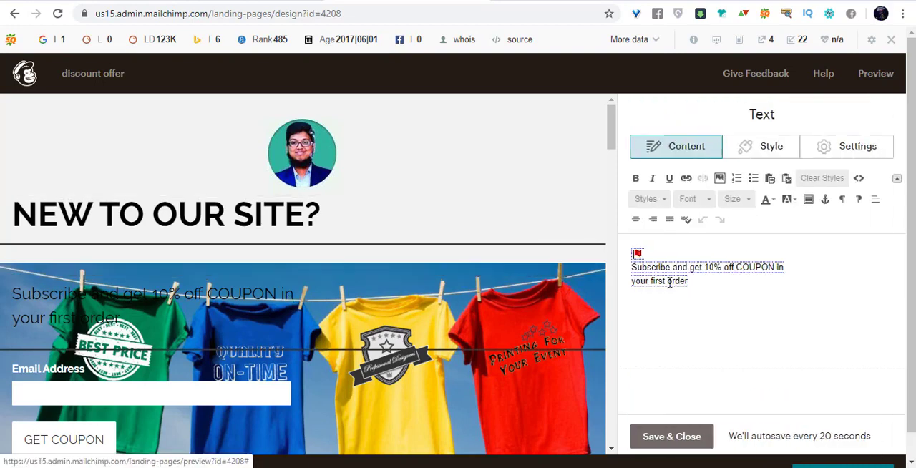
mouse_move(689, 280)
left_mouse_down()
mouse_move(615, 274)
mouse_move(615, 261)
left_mouse_up()
key("ctrl+c")
key("BackSpace")
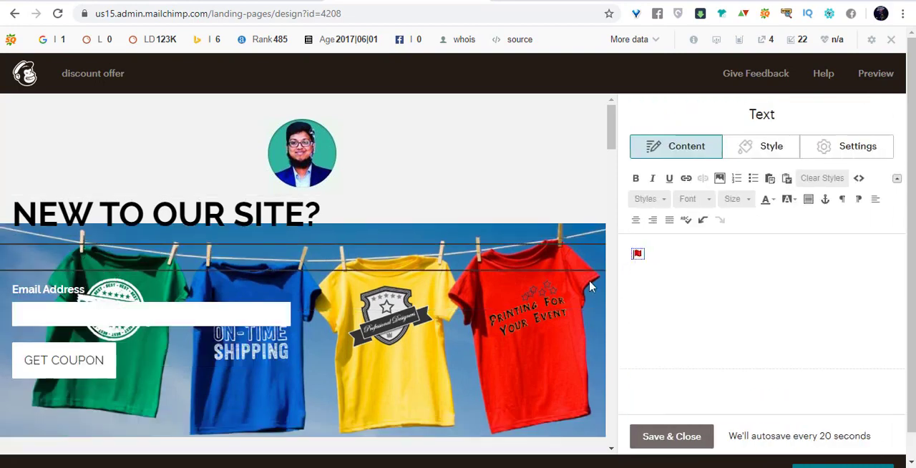
left_click(521, 213)
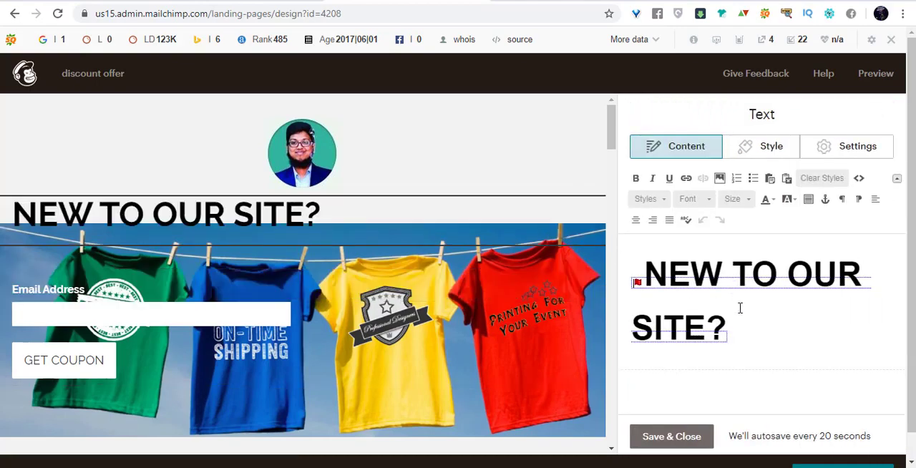
key("Return")
key("ctrl+v")
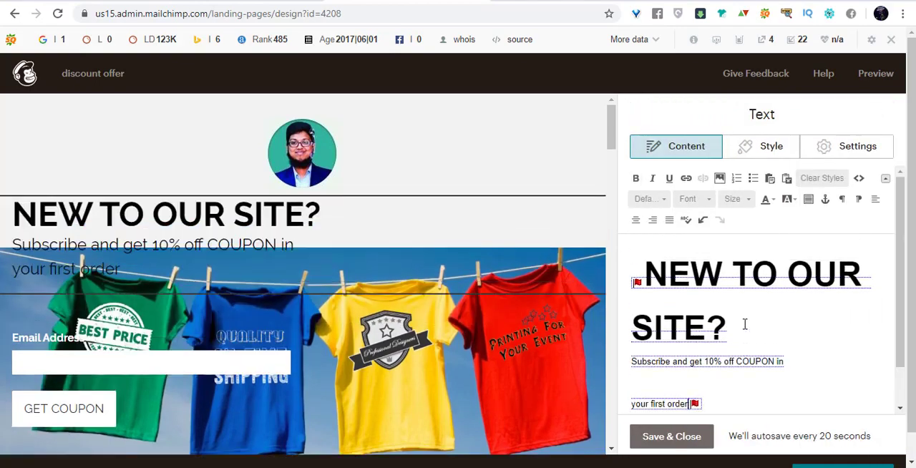
Add blank lines below the subscription text to separate it from the t-shirt banner, and save the text block.
key("Return")
key("Return")
key("Return")
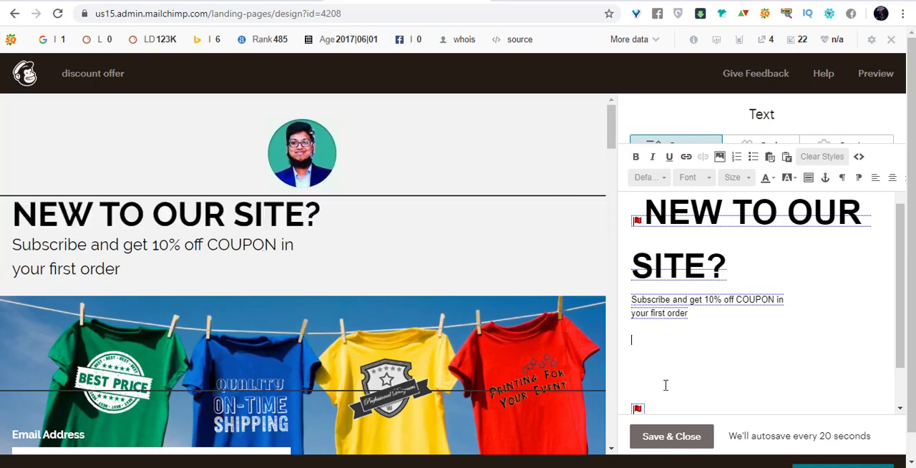
left_click(670, 438)
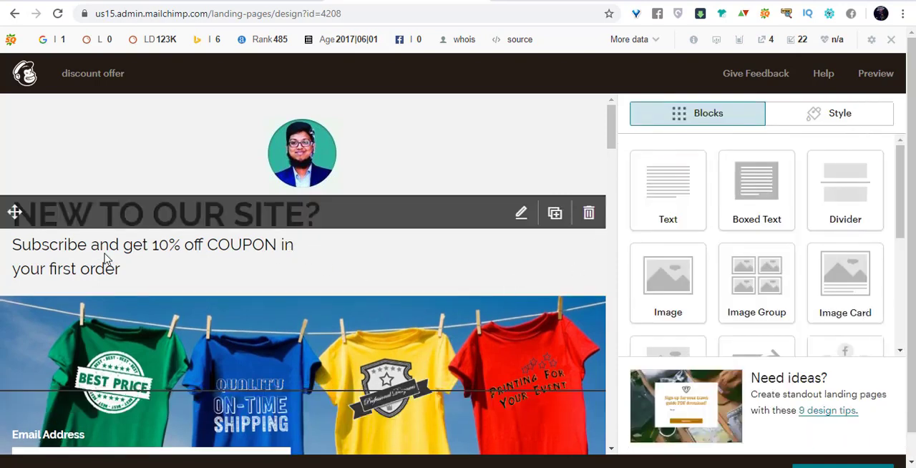
Set the signup form block's background color to red #ff0c0c.
scroll(201, 160, "down", 1)
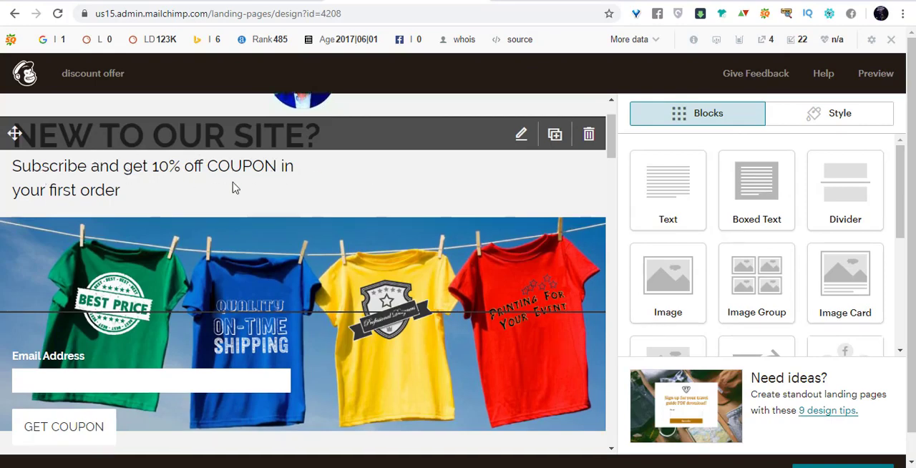
scroll(236, 186, "down", 2)
scroll(332, 192, "up", 2)
scroll(333, 192, "down", 1)
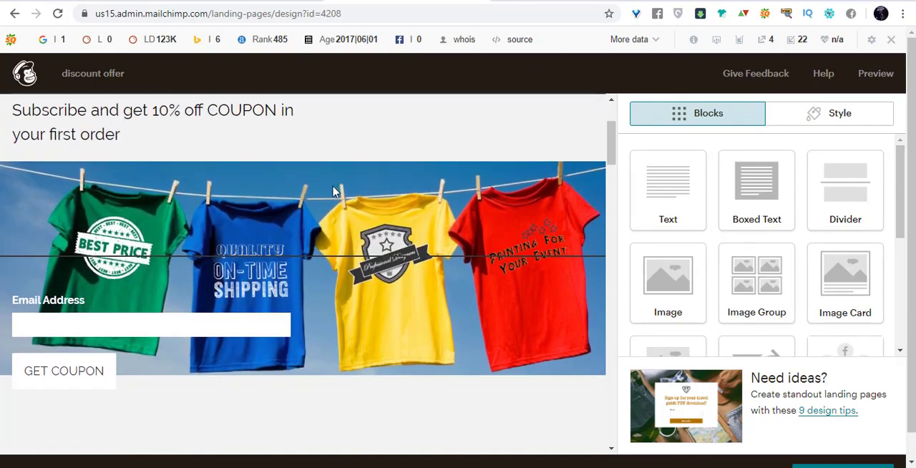
scroll(127, 344, "down", 1)
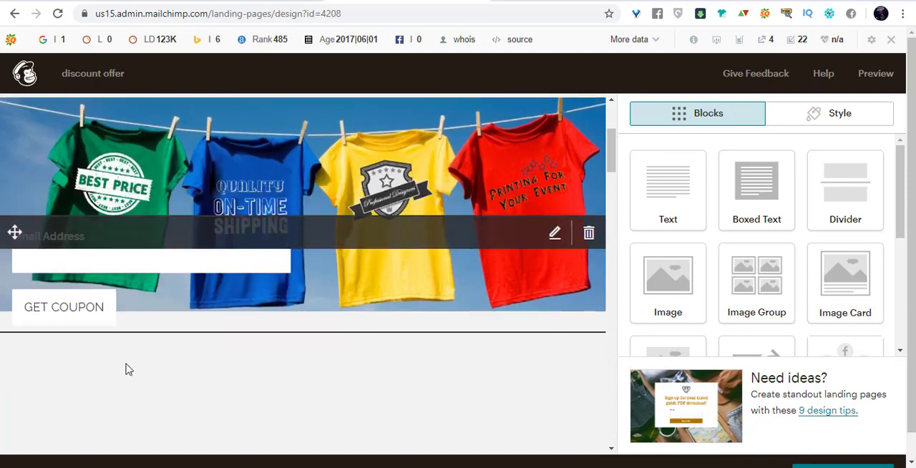
left_click(100, 321)
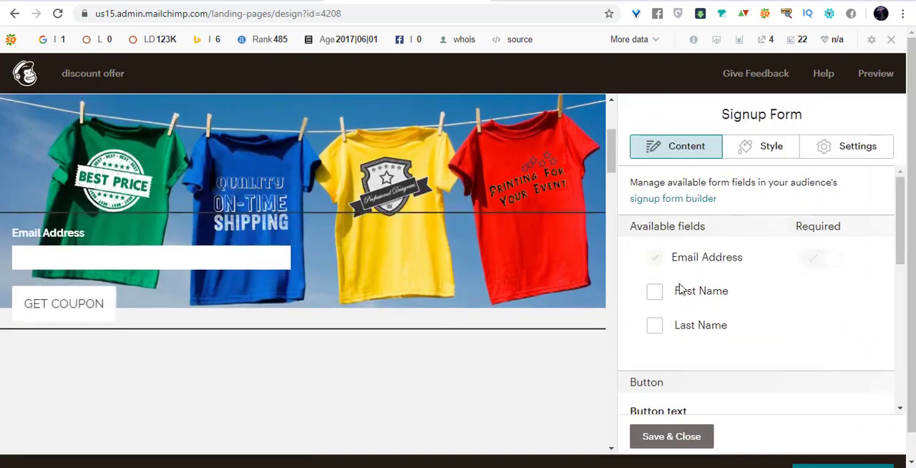
scroll(790, 295, "down", 2)
scroll(785, 290, "up", 2)
left_click(762, 148)
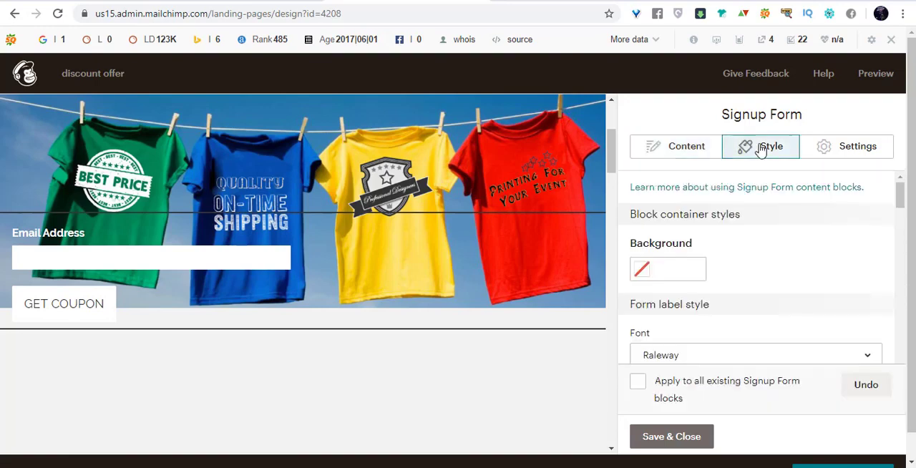
left_click(646, 276)
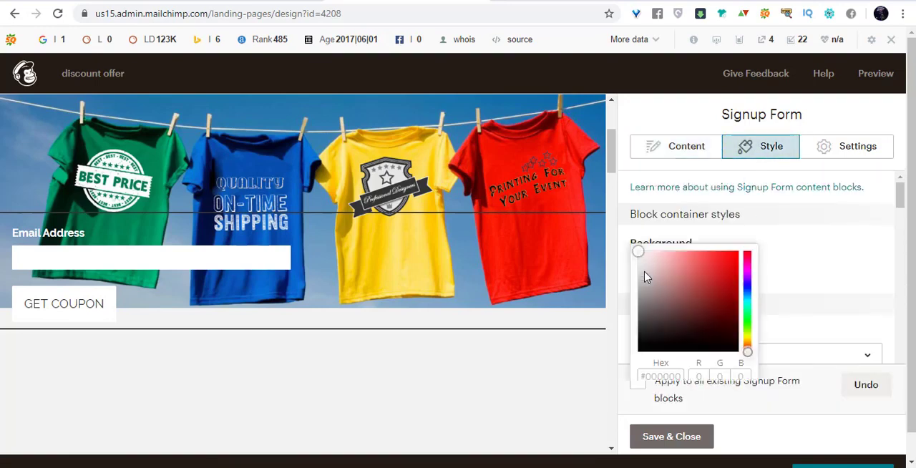
left_click(732, 264)
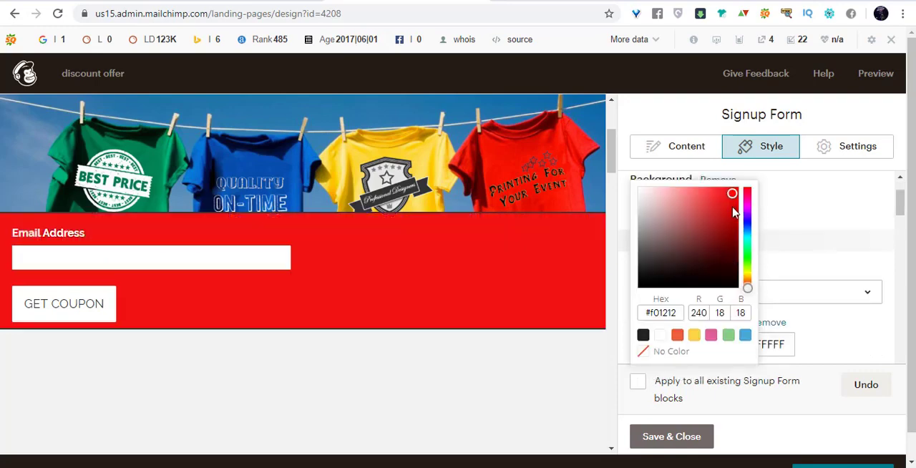
left_click_drag(728, 199, 722, 184)
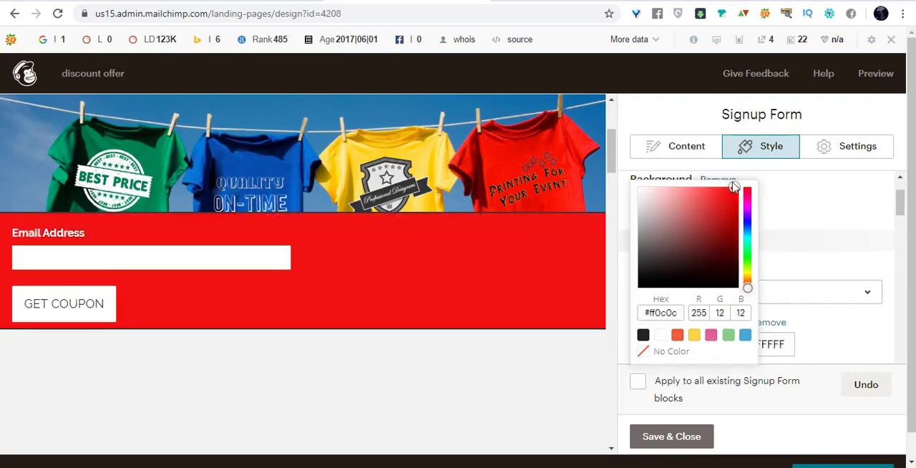
left_click(456, 255)
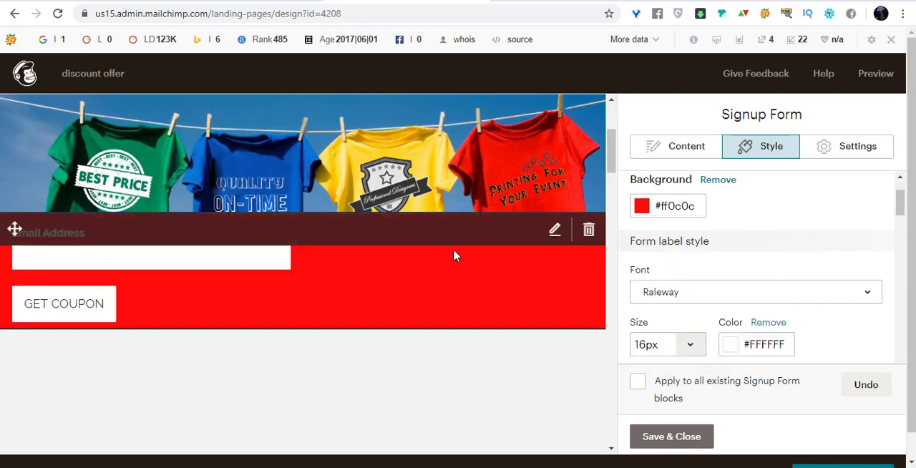
Adjust the signup form's background red to #ff0a0a, save the block and check it on the page.
left_click(642, 209)
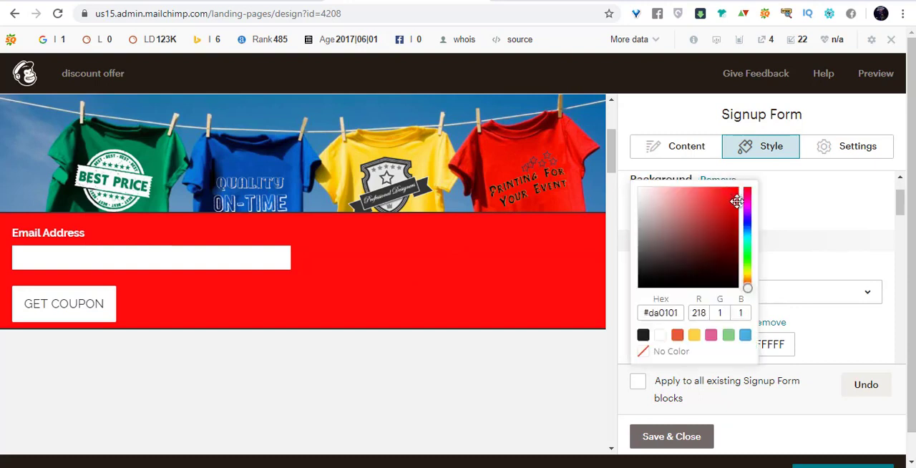
left_click_drag(736, 212, 733, 189)
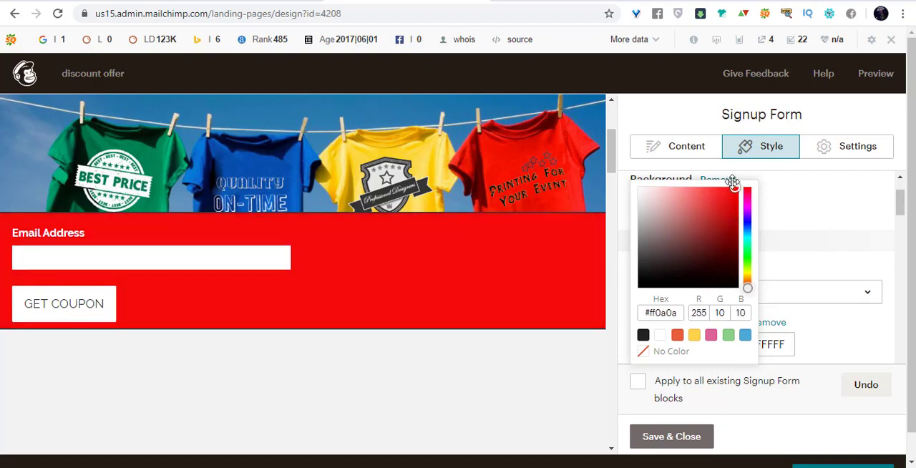
left_click(662, 437)
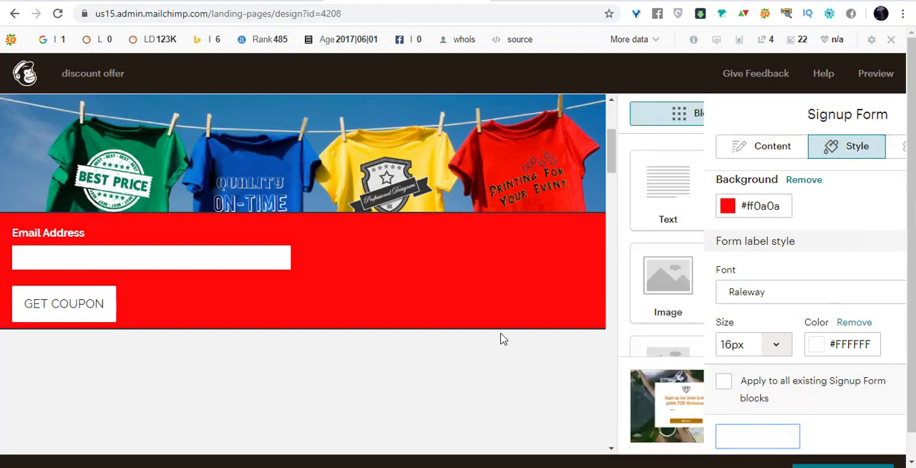
scroll(474, 260, "down", 2)
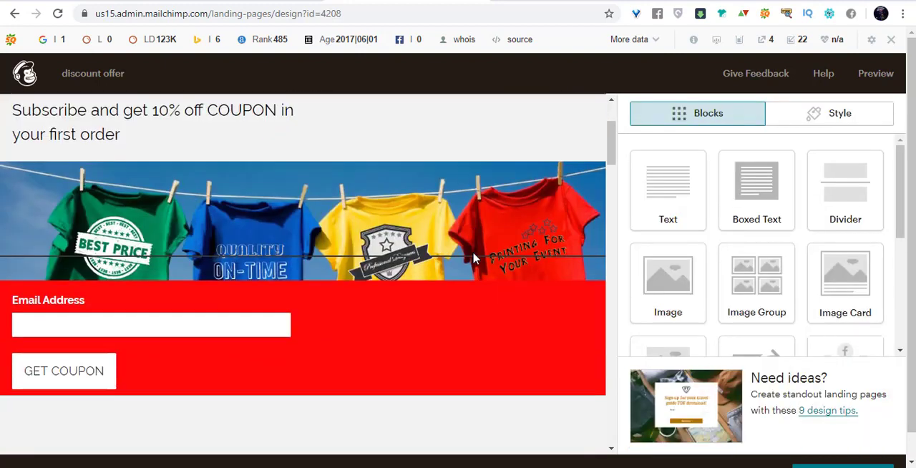
Replace the round portrait image above the headline with TEXORT LOGO FINAL WHITE.png from the Content Studio files.
scroll(475, 260, "down", 2)
scroll(475, 258, "up", 3)
scroll(475, 257, "down", 1)
scroll(241, 170, "up", 3)
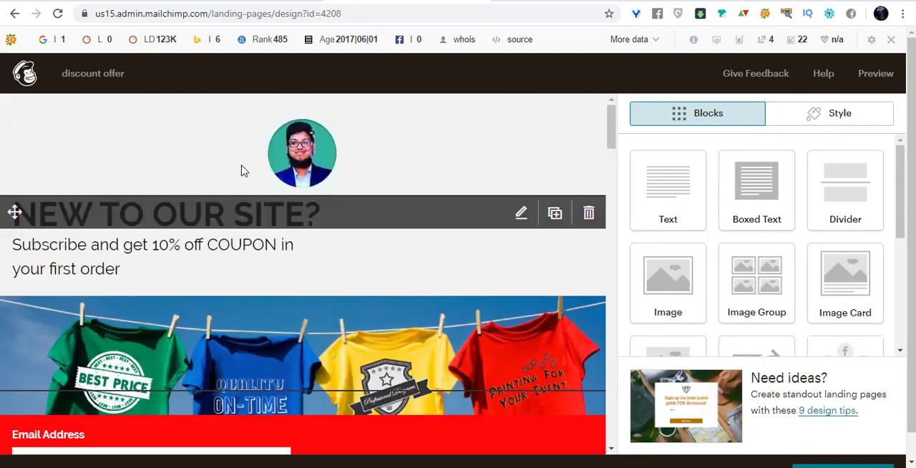
left_click(319, 163)
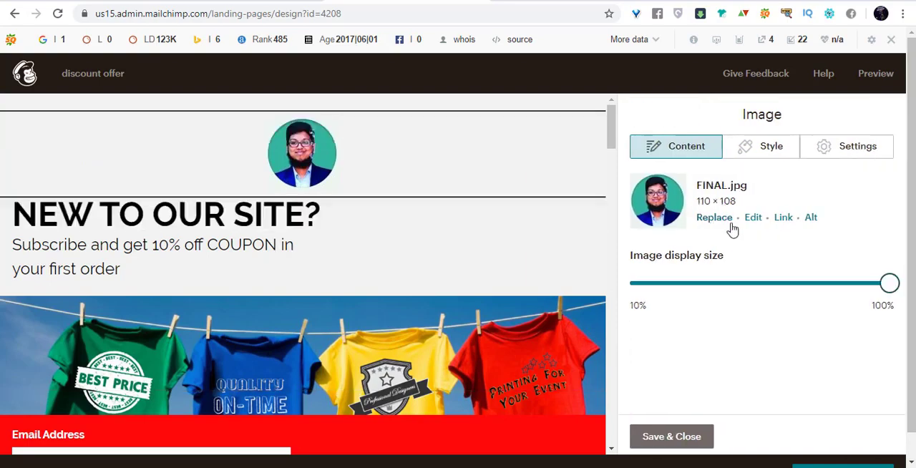
left_click(714, 219)
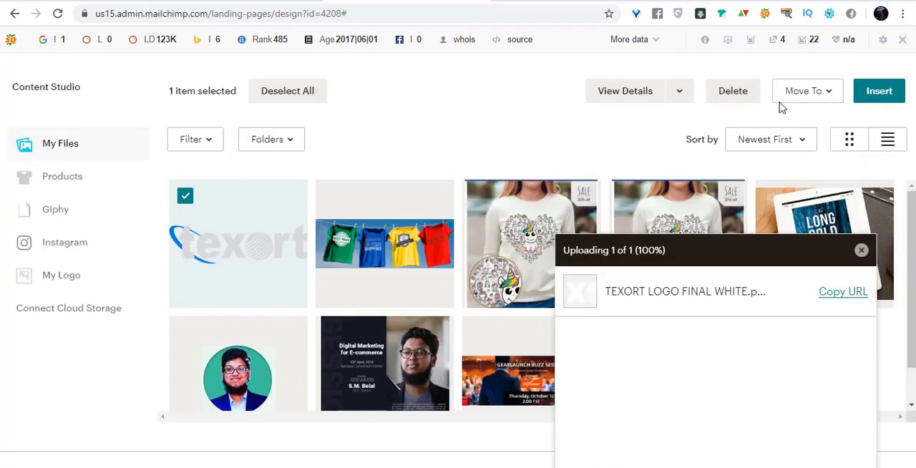
left_click(873, 101)
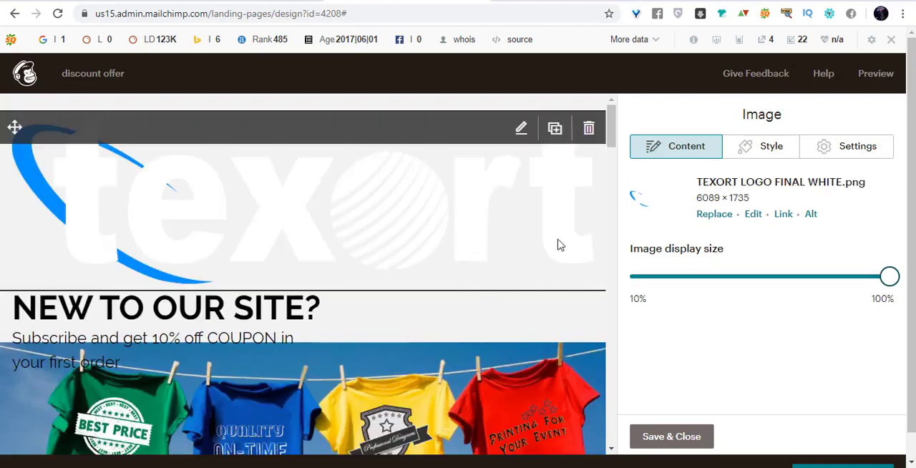
Reduce the logo's image display size to about 20% and save the image block.
left_click(756, 148)
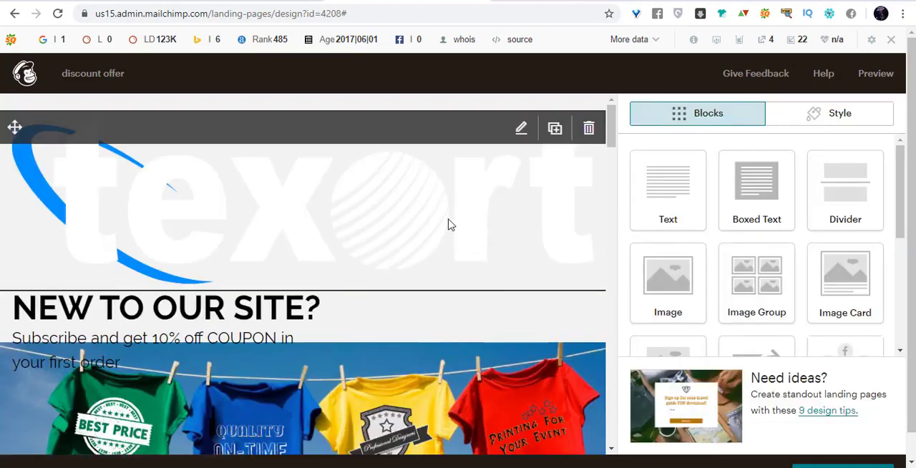
left_click(450, 224)
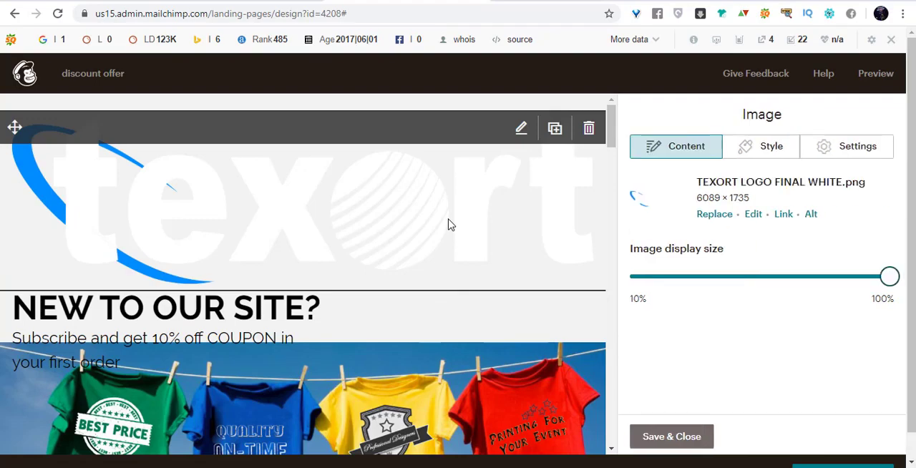
left_click_drag(851, 285, 655, 283)
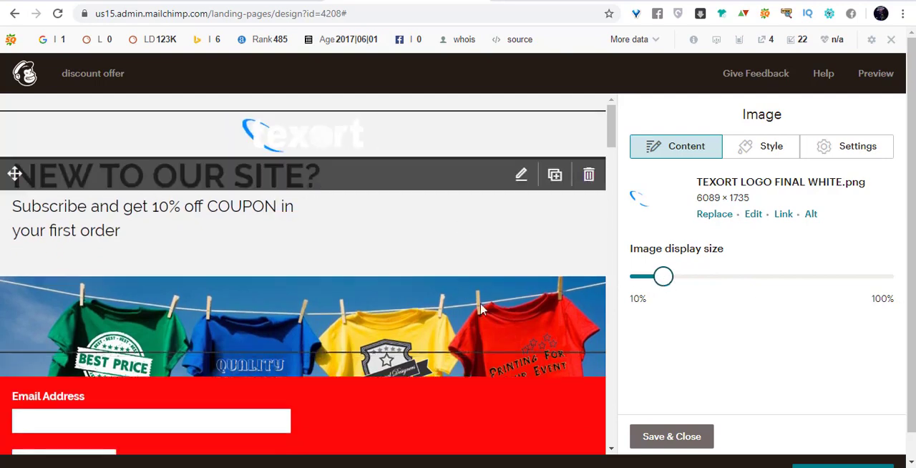
left_click(676, 436)
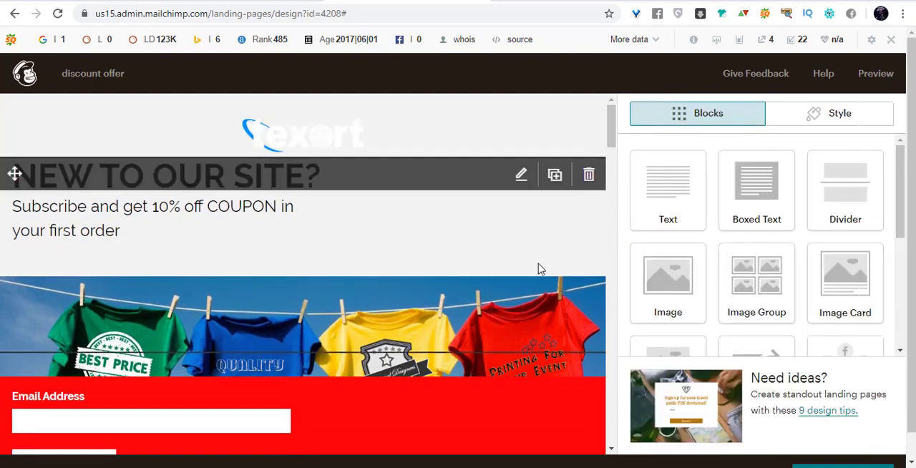
Review the layout of the logo, headline, t-shirt banner and signup form in the editor.
scroll(538, 306, "down", 1)
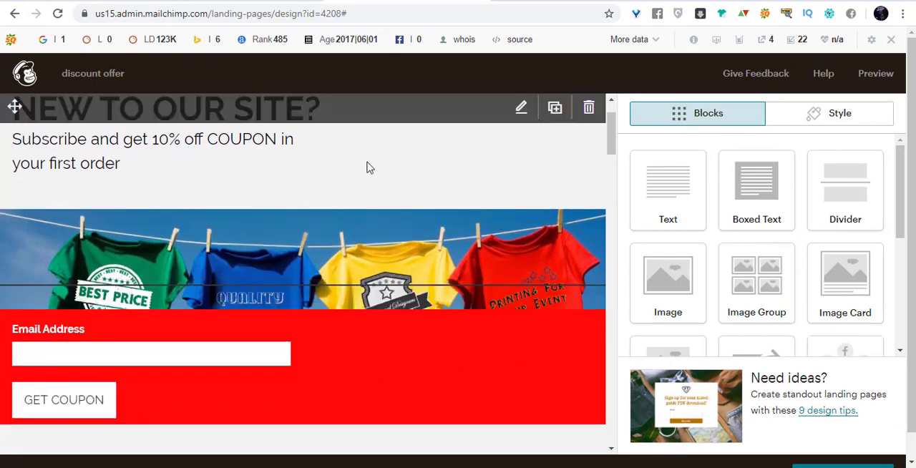
scroll(365, 208, "up", 1)
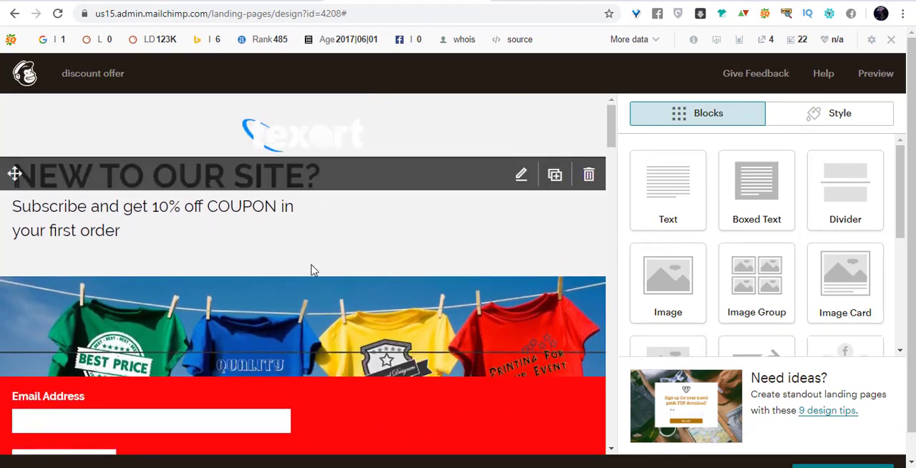
scroll(311, 270, "down", 1)
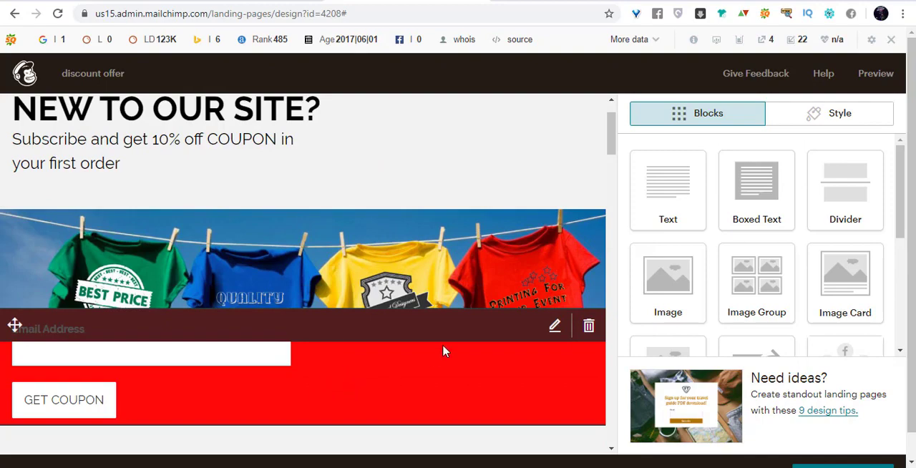
scroll(444, 350, "down", 2)
scroll(540, 305, "up", 3)
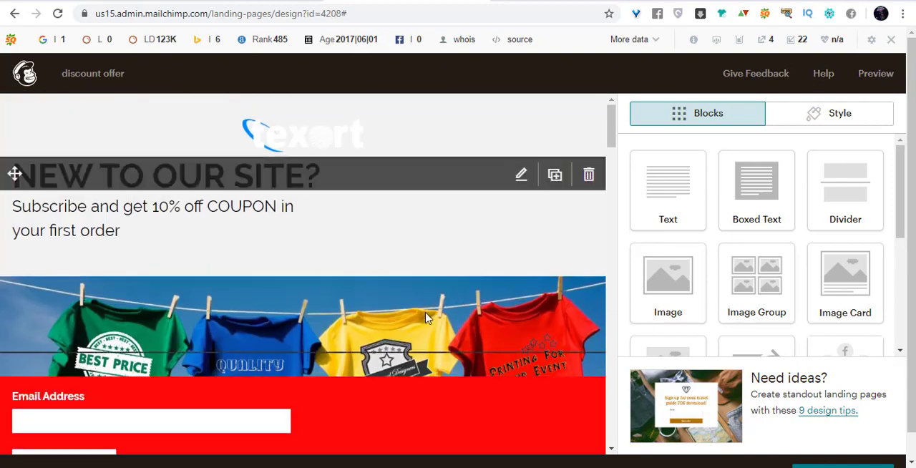
scroll(436, 317, "down", 4)
scroll(435, 315, "up", 4)
Preview the landing page in the desktop view and examine it from the logo and signup form to the footer.
left_click(868, 75)
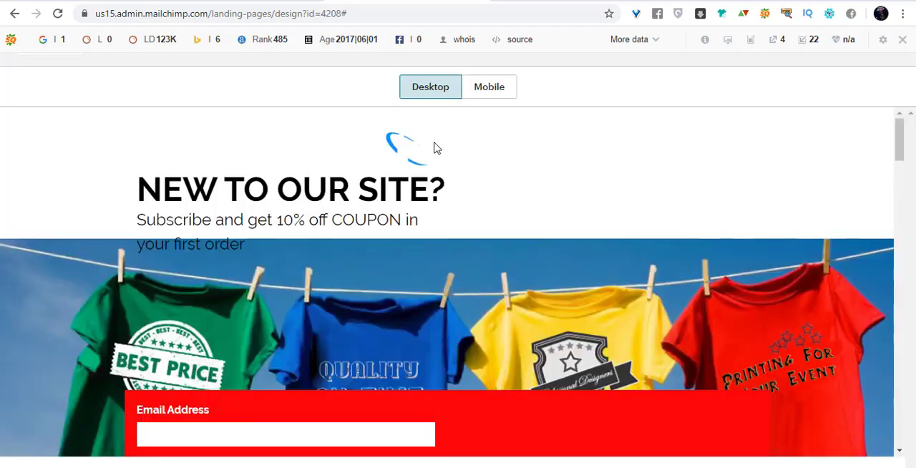
scroll(587, 196, "down", 4)
scroll(418, 173, "up", 4)
scroll(213, 211, "down", 7)
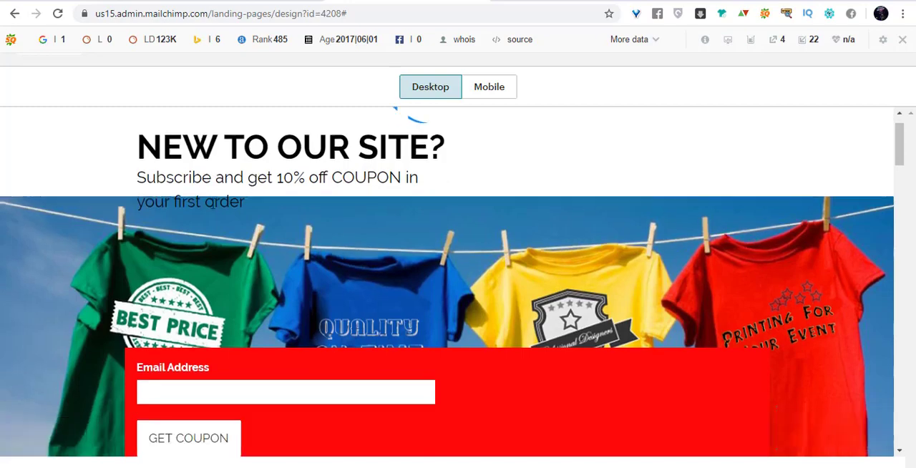
scroll(212, 207, "down", 6)
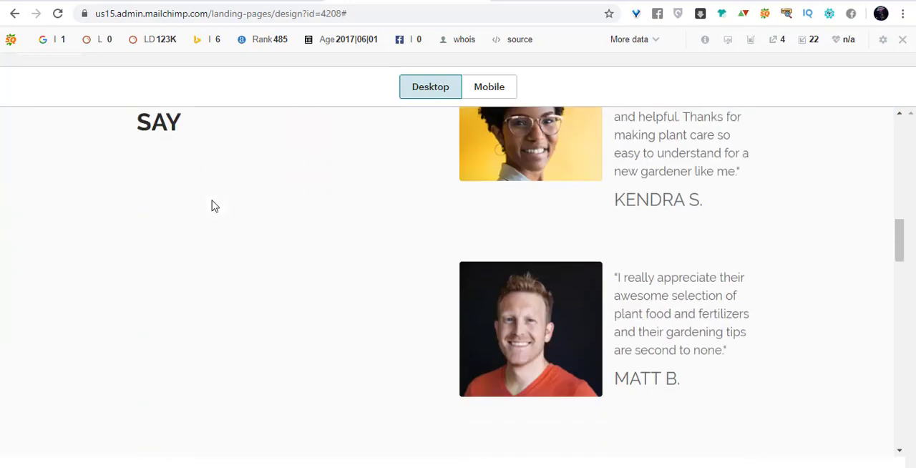
scroll(234, 219, "down", 4)
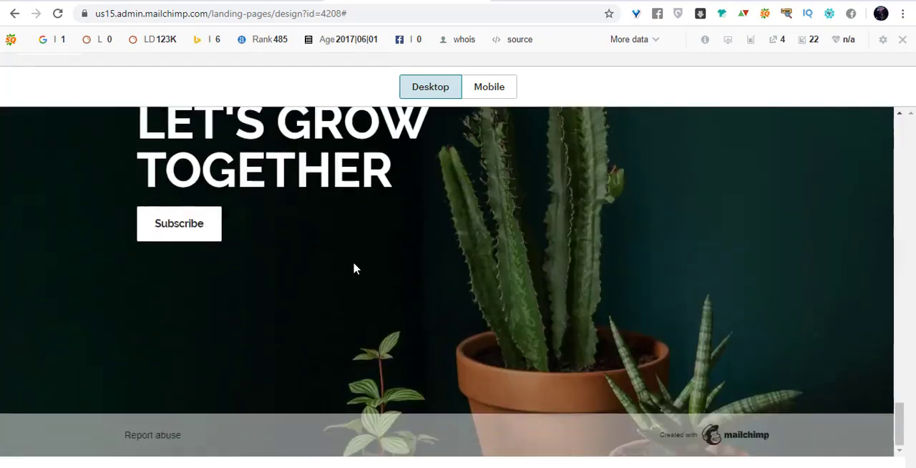
scroll(353, 267, "up", 8)
scroll(352, 269, "up", 8)
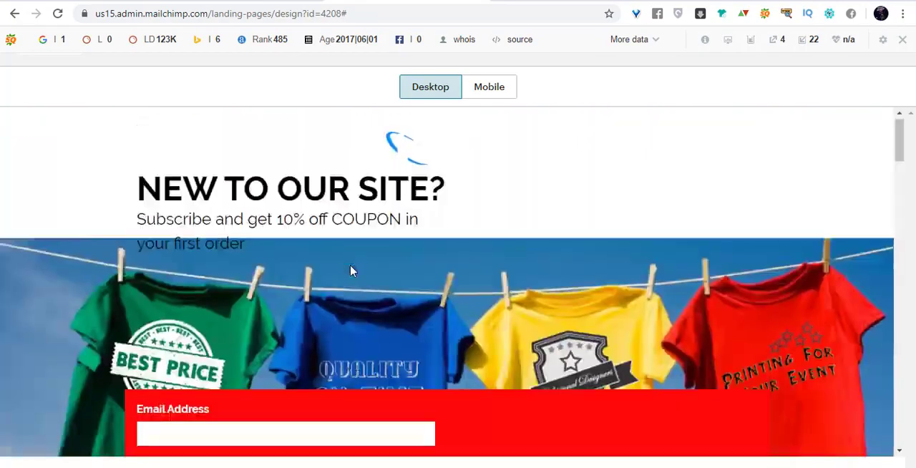
scroll(425, 262, "down", 9)
scroll(454, 248, "down", 9)
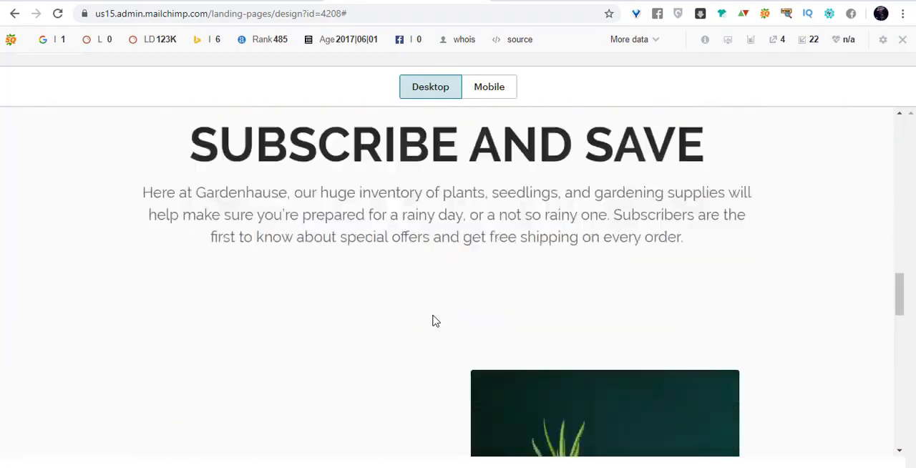
scroll(392, 320, "up", 15)
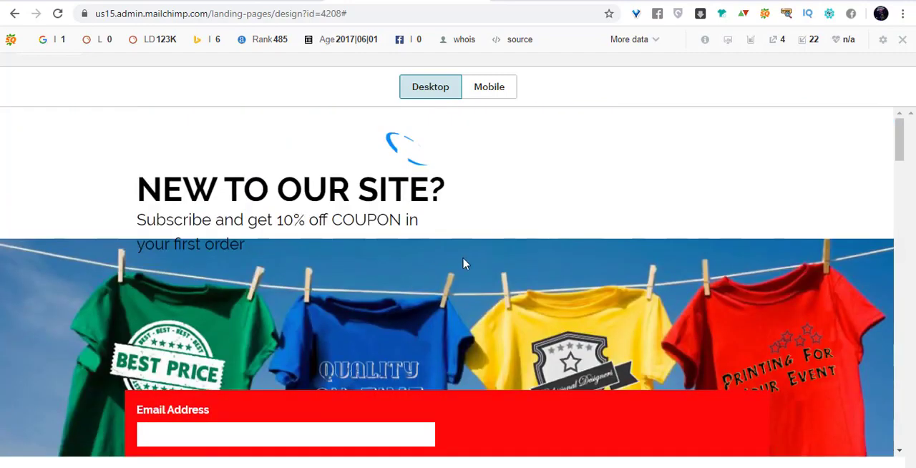
scroll(511, 280, "down", 2)
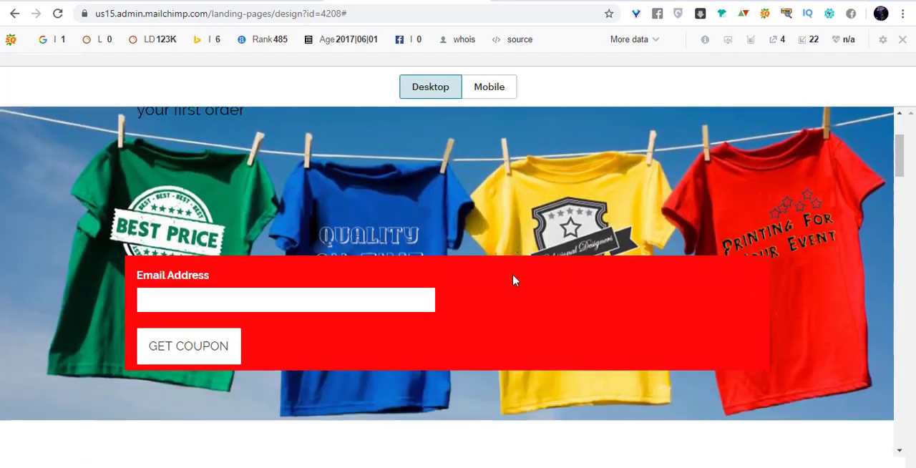
scroll(513, 280, "up", 2)
scroll(461, 341, "down", 2)
scroll(551, 289, "up", 2)
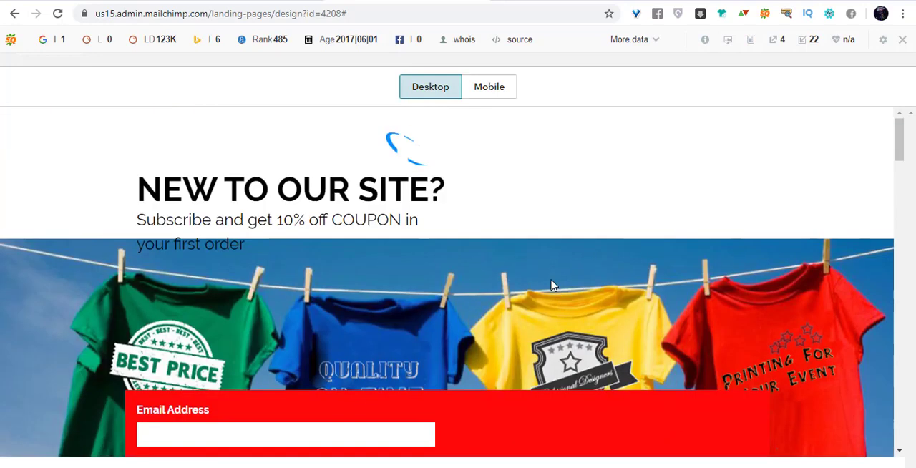
scroll(417, 252, "down", 2)
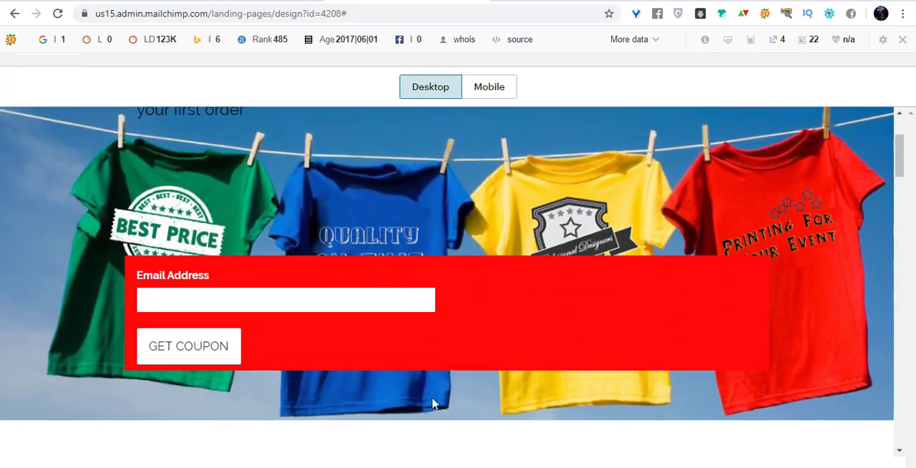
scroll(526, 316, "down", 8)
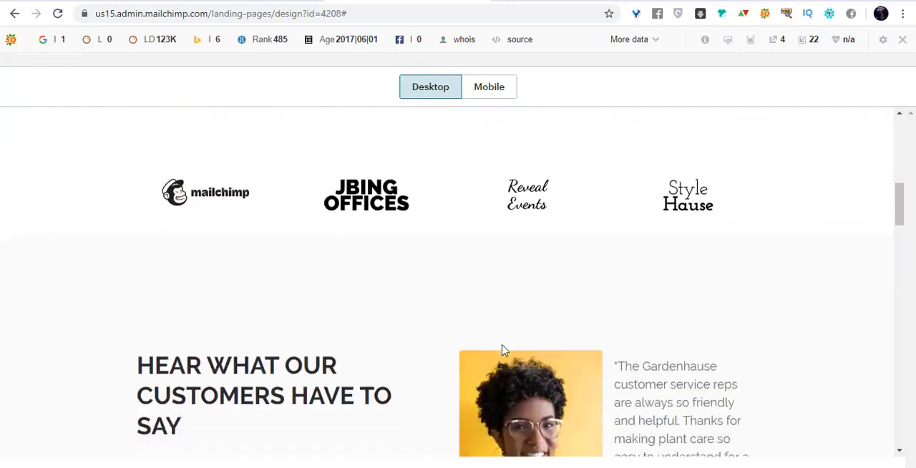
scroll(464, 370, "down", 12)
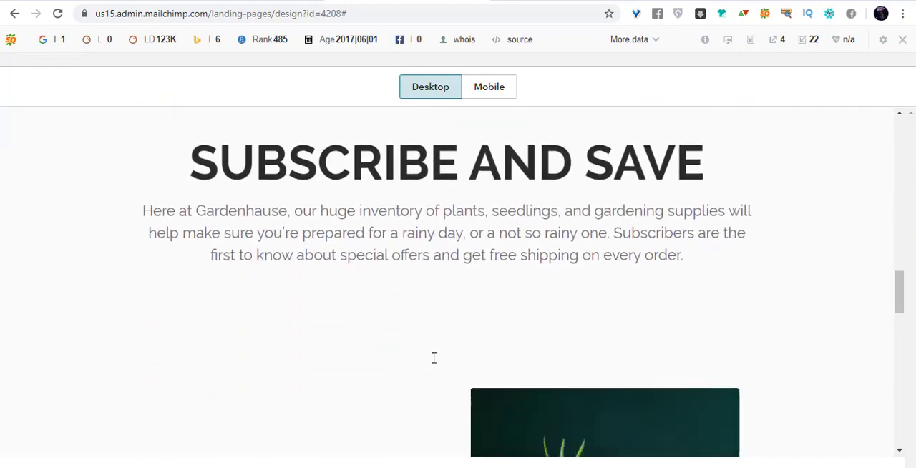
scroll(433, 359, "down", 8)
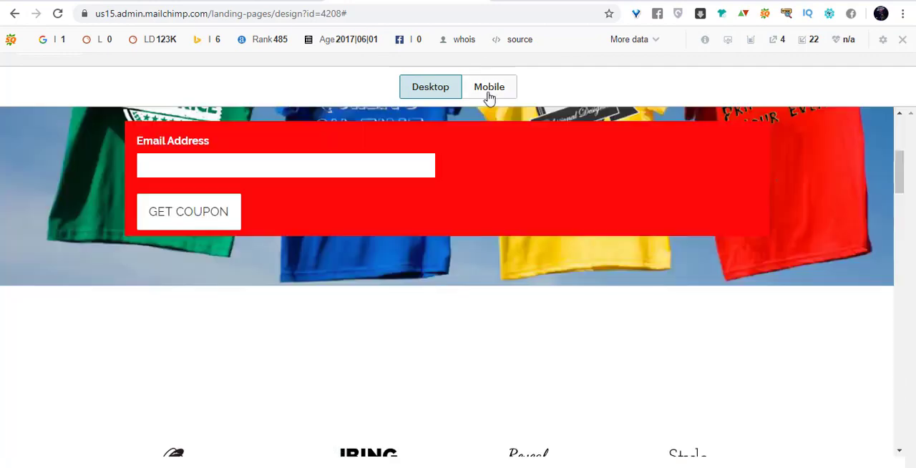
Check the mobile preview of the whole landing page, switch back to the desktop view and return to the editor.
left_click(489, 94)
scroll(493, 236, "up", 5)
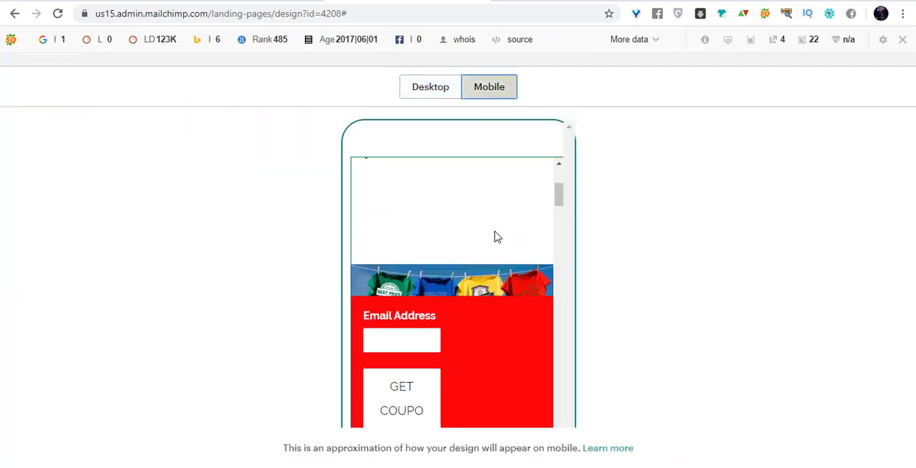
scroll(495, 236, "down", 10)
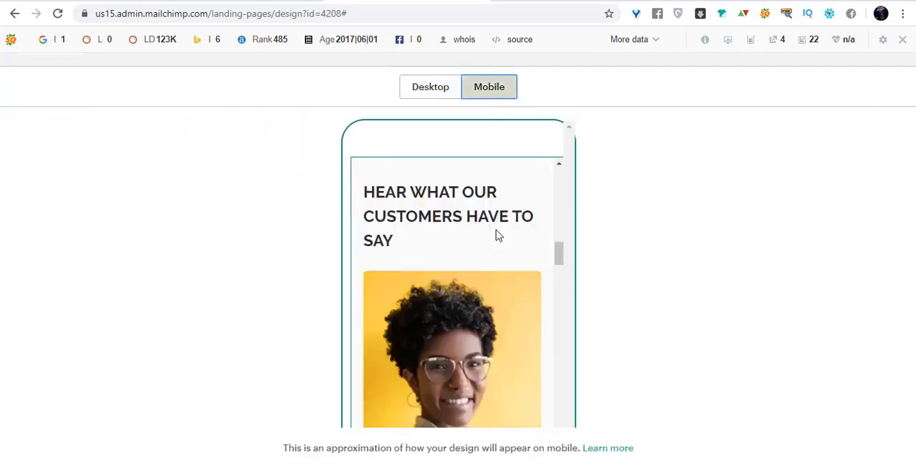
scroll(497, 235, "down", 8)
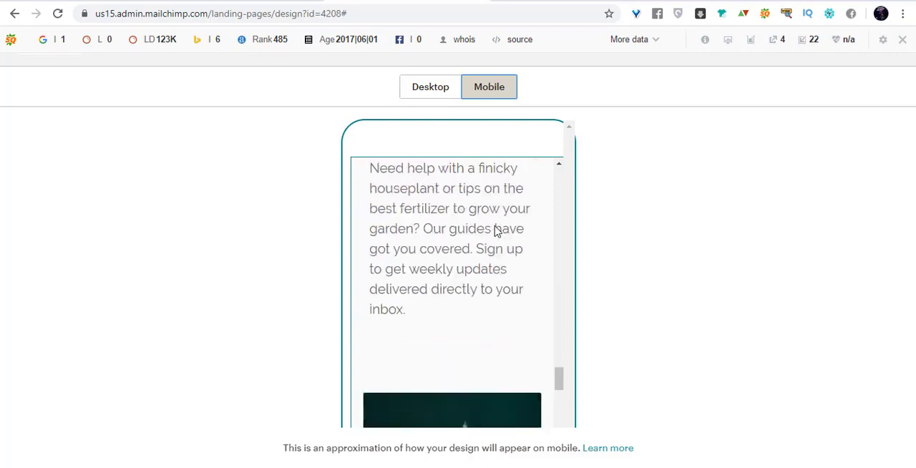
scroll(495, 232, "up", 5)
scroll(496, 233, "up", 10)
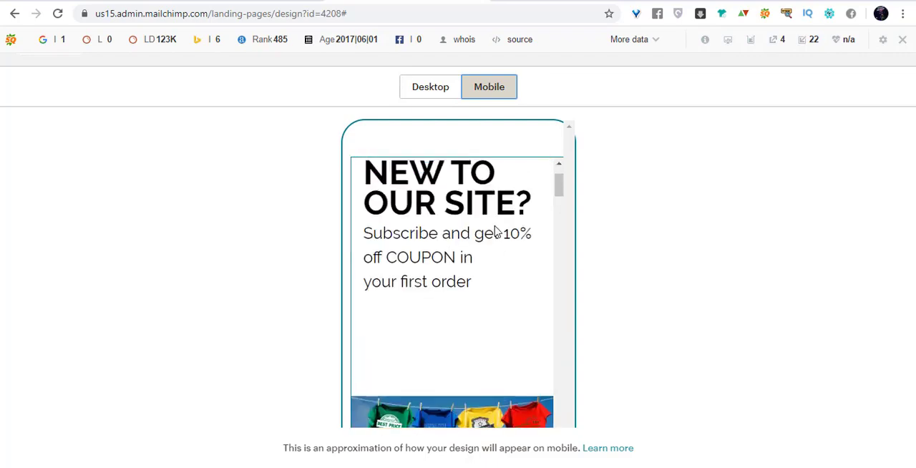
scroll(390, 297, "down", 3)
left_click(397, 292)
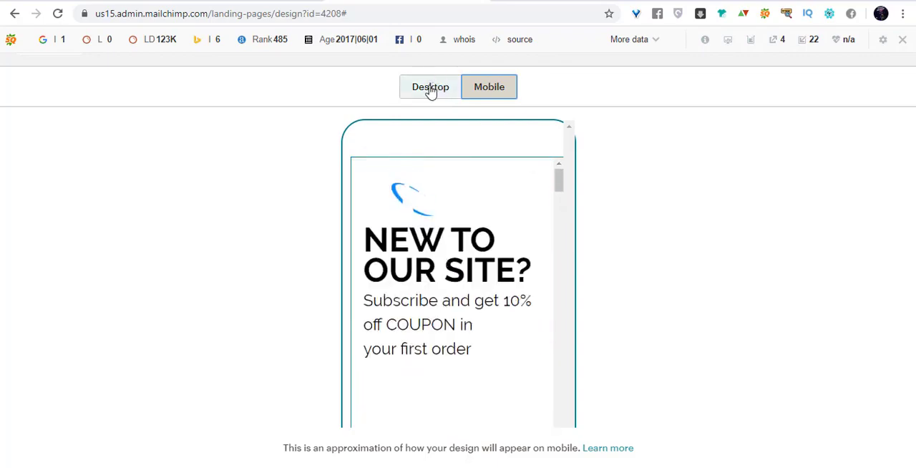
left_click(430, 92)
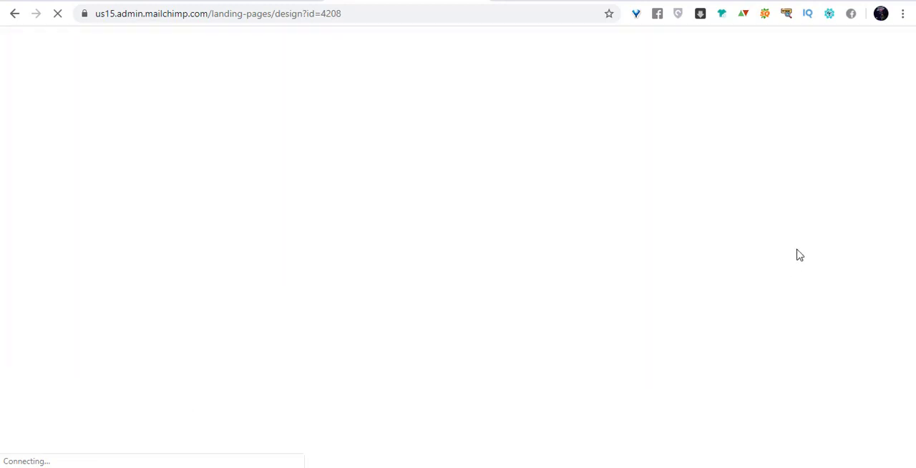
Shrink the empty space between the red signup form and the row of company logos.
scroll(443, 309, "down", 6)
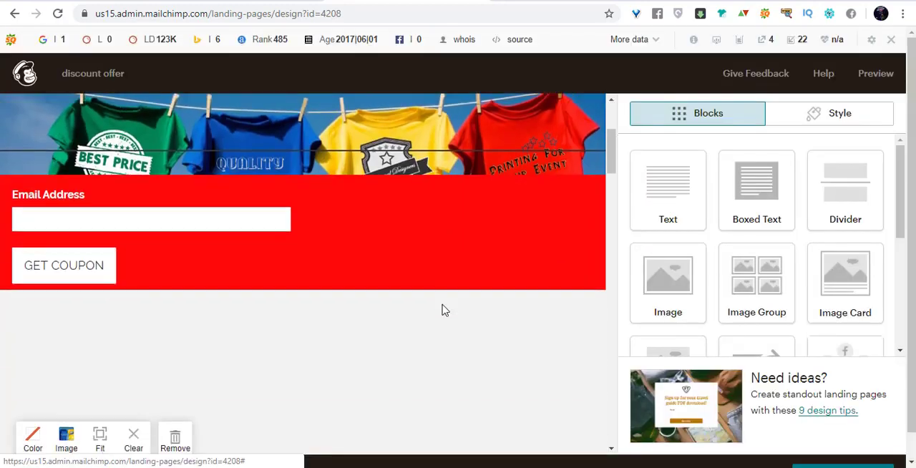
scroll(401, 263, "up", 6)
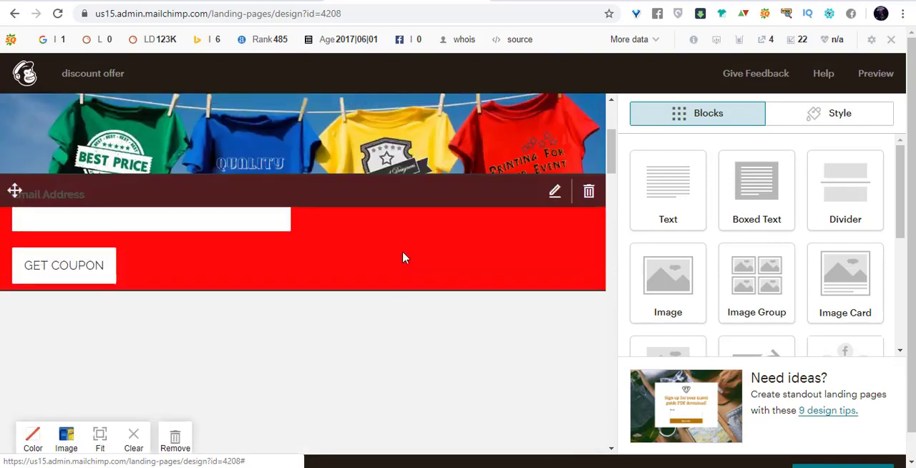
scroll(409, 258, "down", 7)
scroll(544, 308, "up", 2)
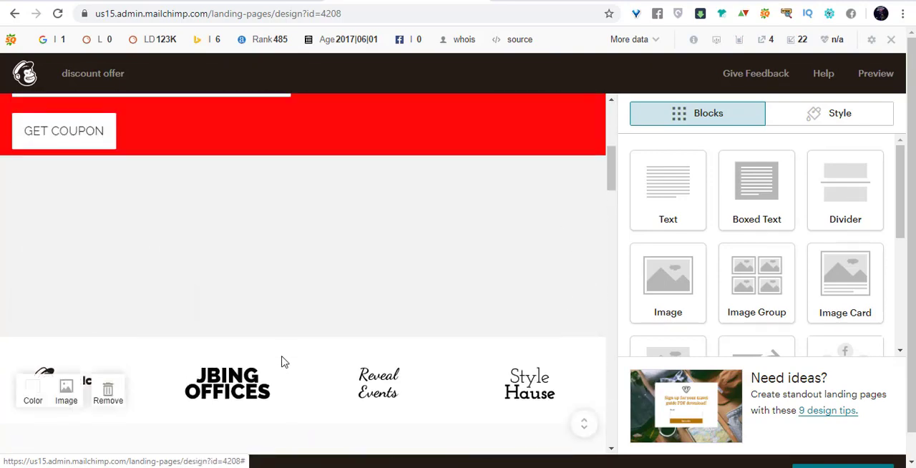
scroll(324, 351, "down", 3)
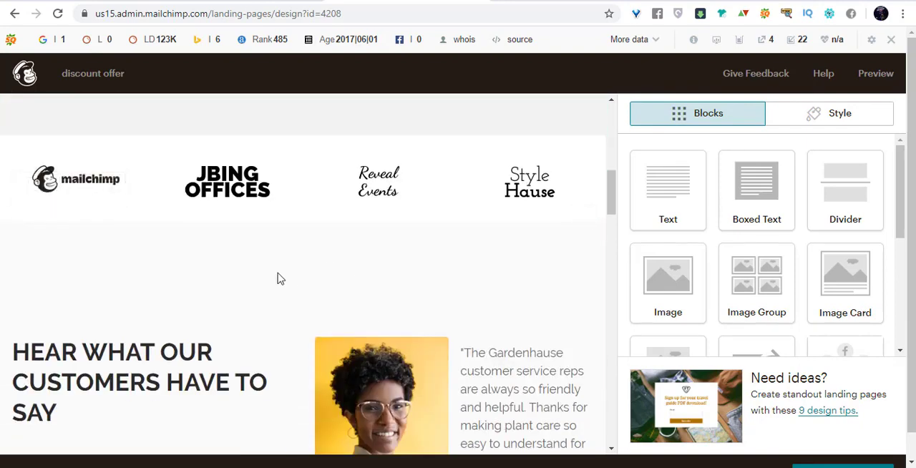
scroll(379, 207, "up", 2)
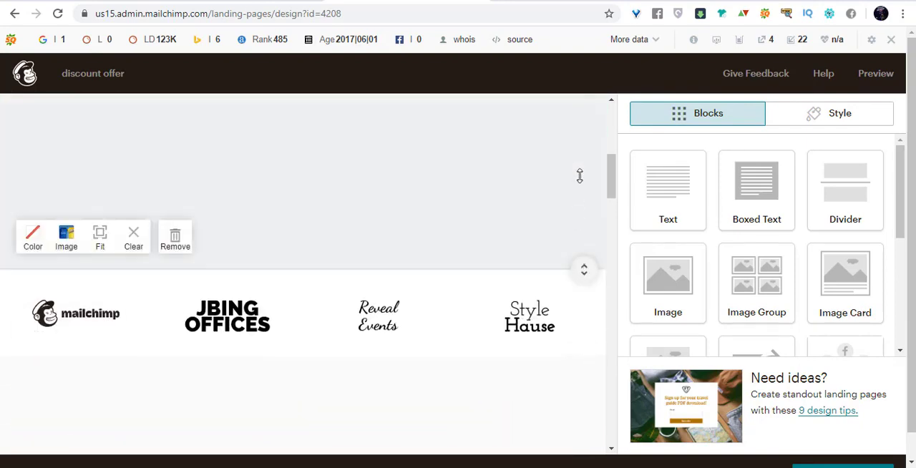
scroll(578, 255, "down", 2)
scroll(570, 274, "up", 3)
scroll(511, 303, "down", 2)
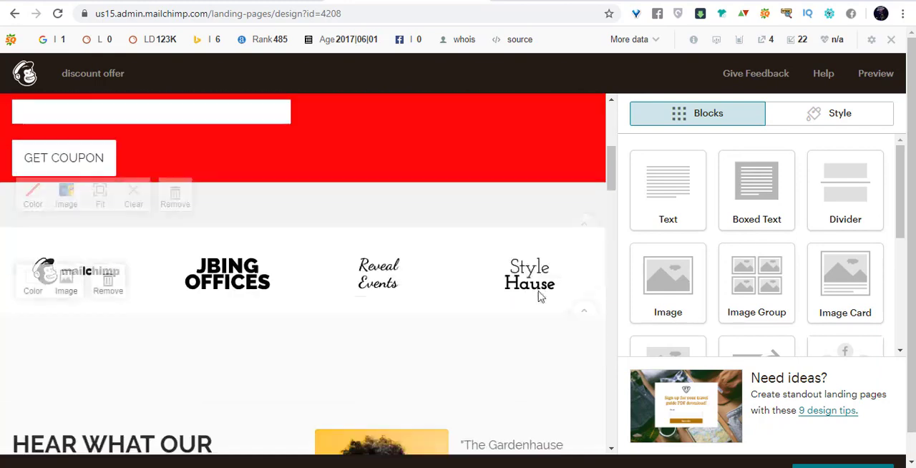
left_click_drag(584, 231, 586, 160)
scroll(587, 266, "up", 5)
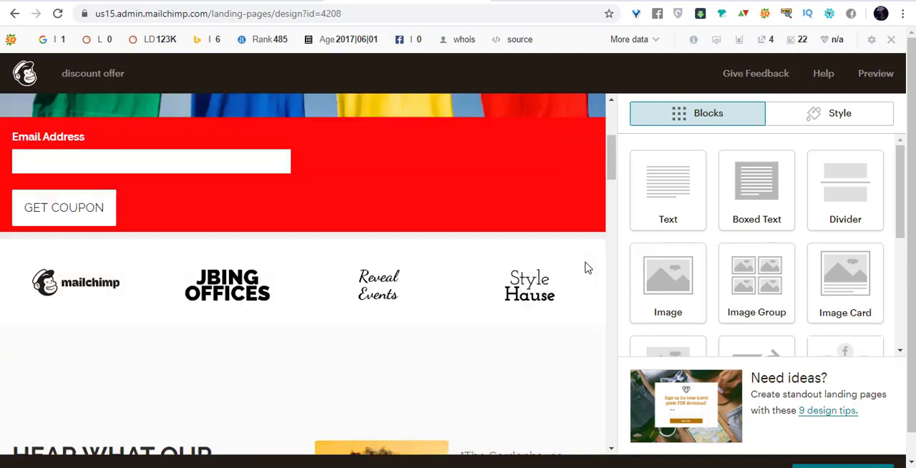
Delete the "Hear what our customers have to say" heading block and the first customer testimonial beside it.
scroll(555, 341, "down", 5)
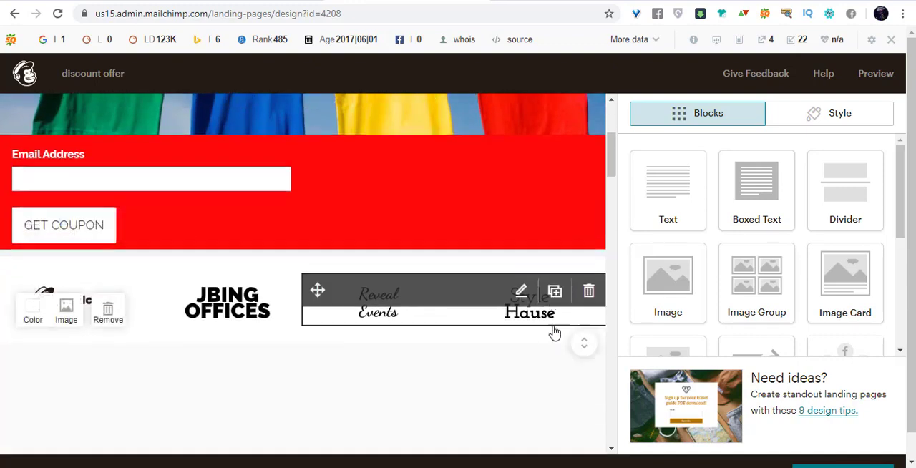
scroll(561, 347, "down", 2)
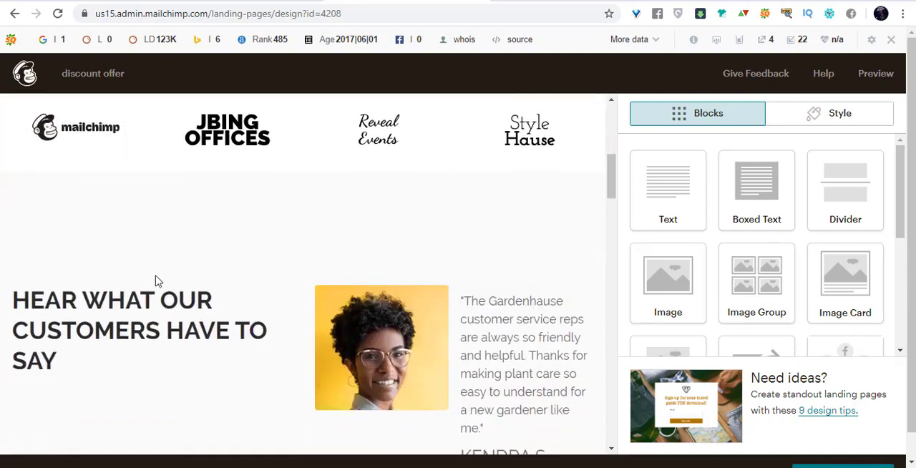
left_click(286, 295)
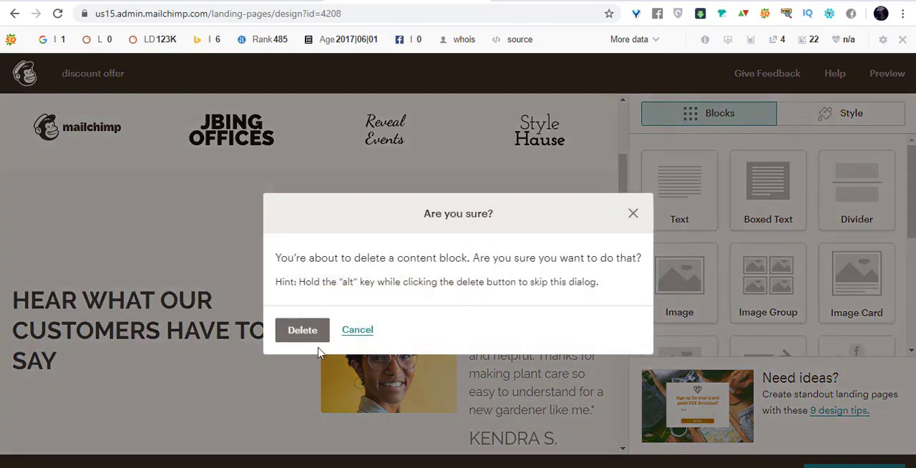
left_click(302, 330)
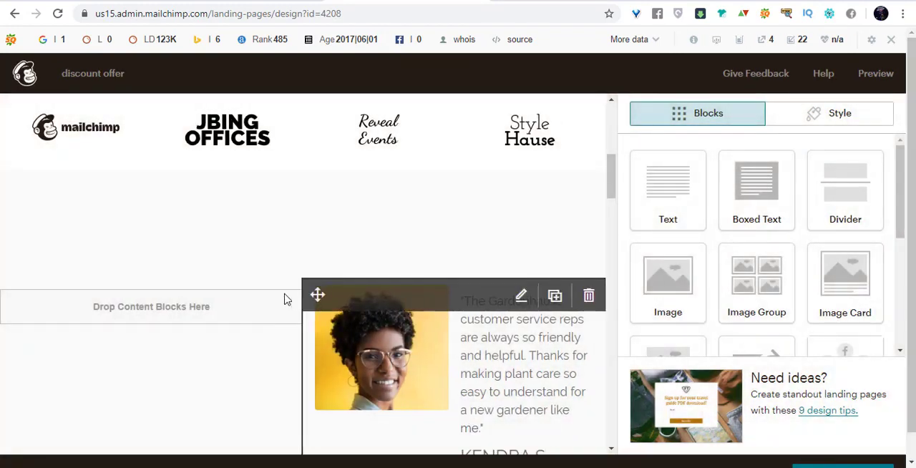
left_click(589, 298)
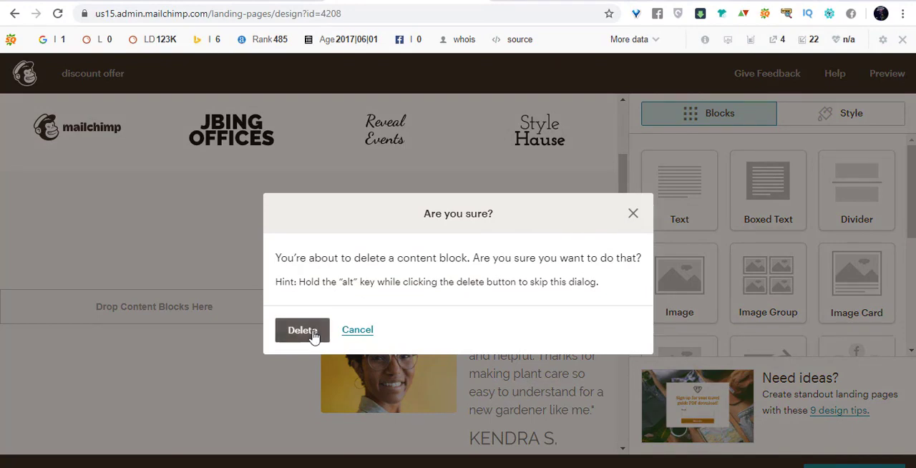
left_click(314, 331)
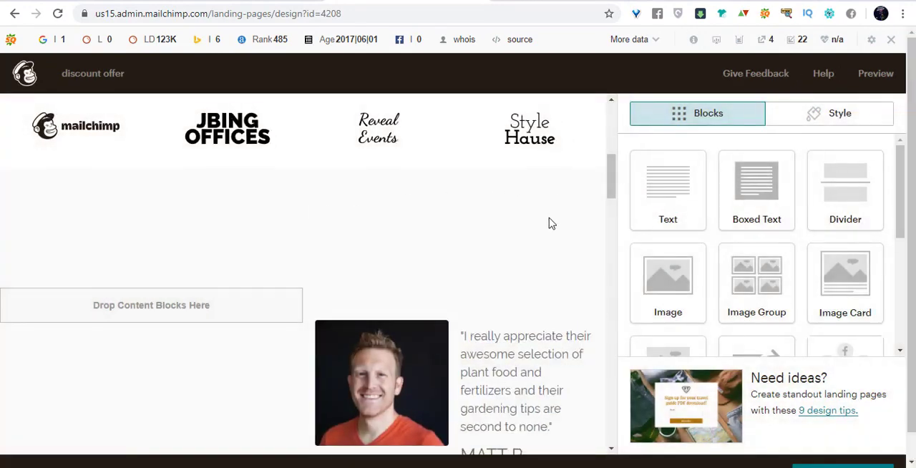
Remove the entire testimonials section below the company logos.
scroll(185, 240, "down", 1)
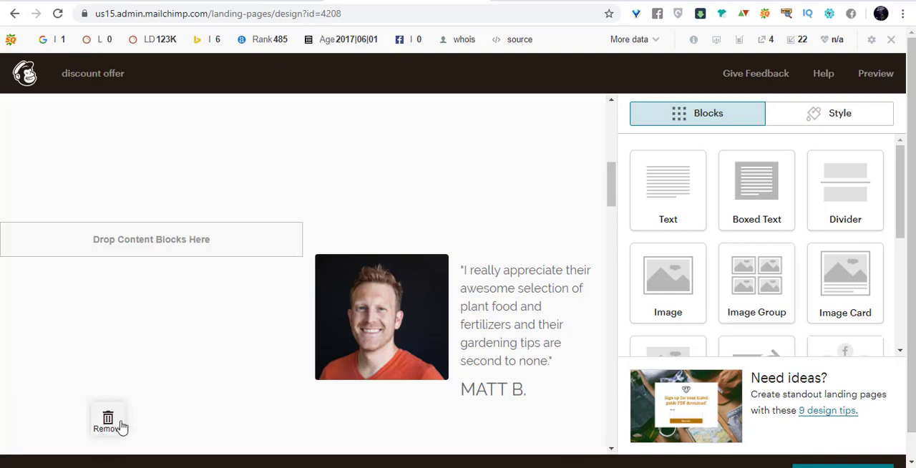
scroll(358, 188, "up", 3)
scroll(219, 284, "down", 2)
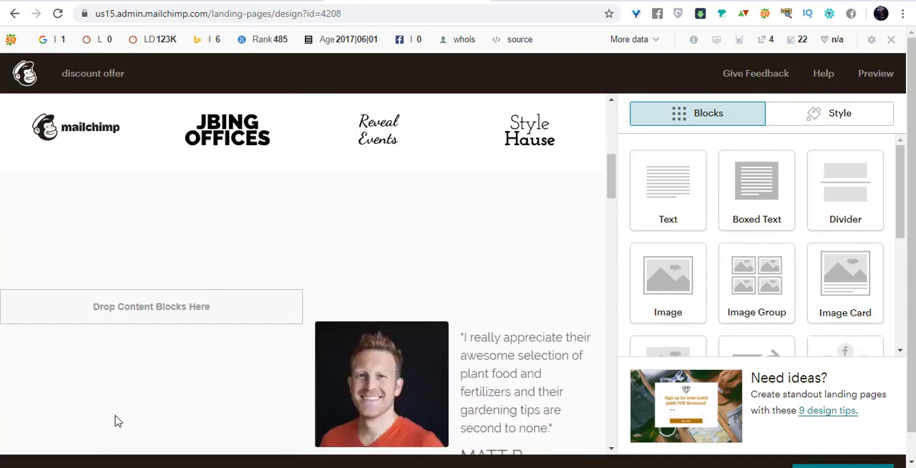
scroll(168, 386, "down", 1)
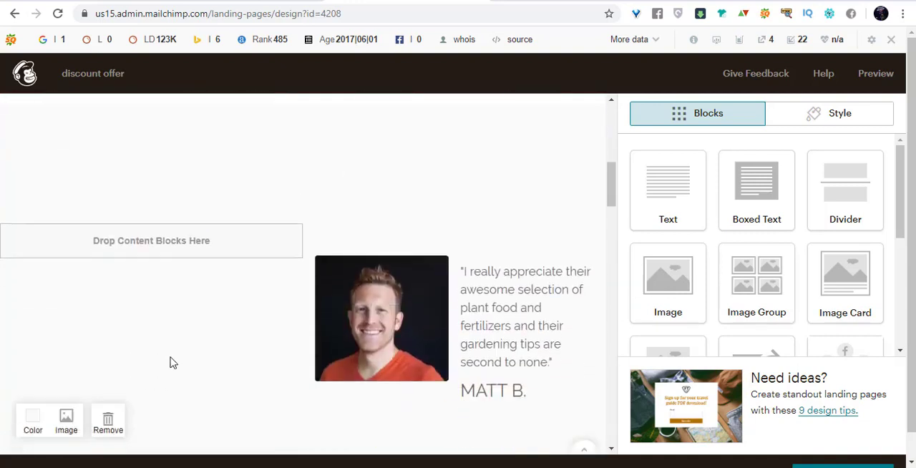
left_click(108, 421)
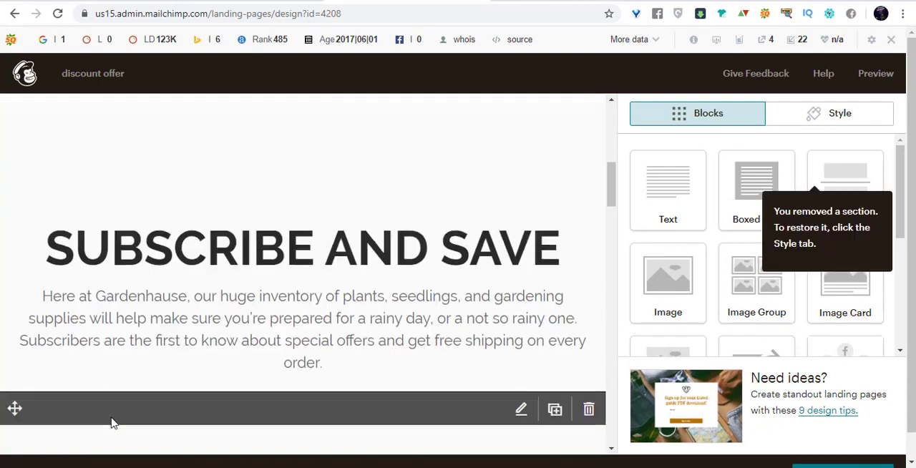
Delete the "Subscribe and Save" text block and the Subscribe button block under it.
scroll(299, 192, "up", 2)
scroll(299, 191, "down", 3)
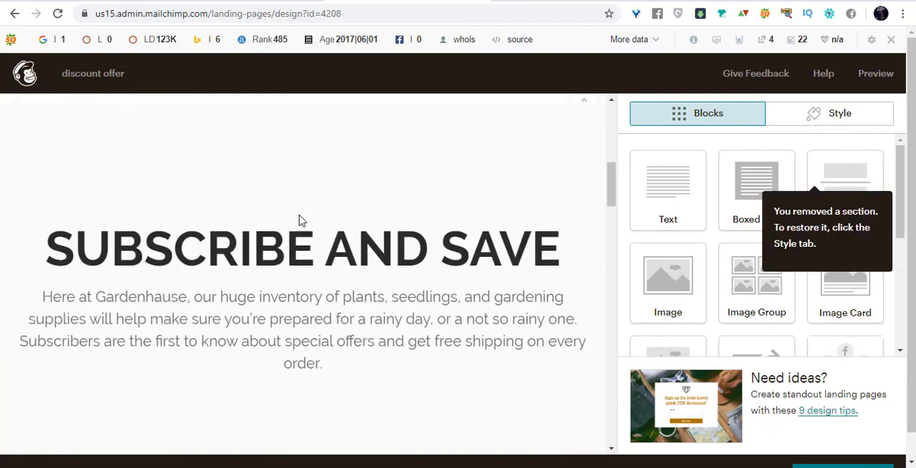
scroll(153, 295, "down", 2)
scroll(330, 234, "up", 3)
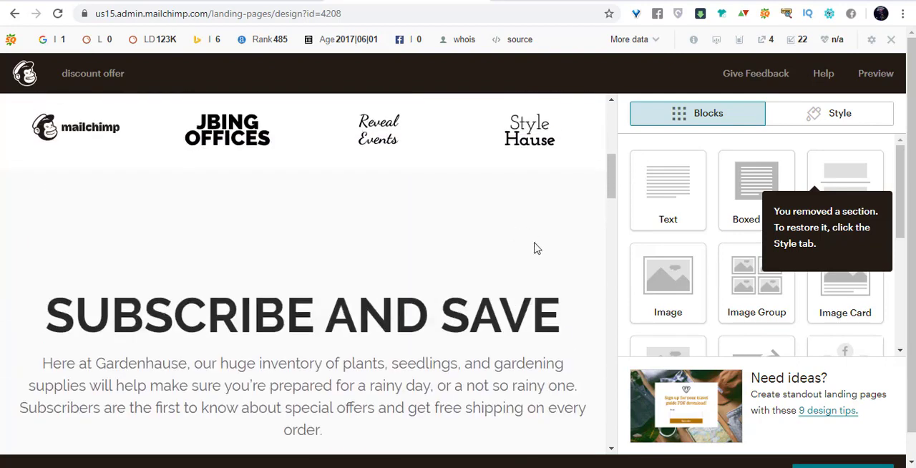
left_click(589, 299)
left_click(326, 333)
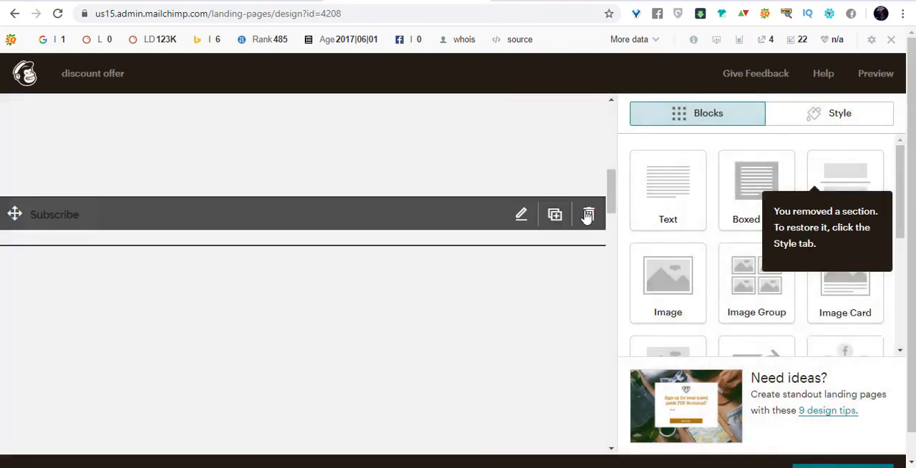
left_click(586, 212)
left_click(312, 334)
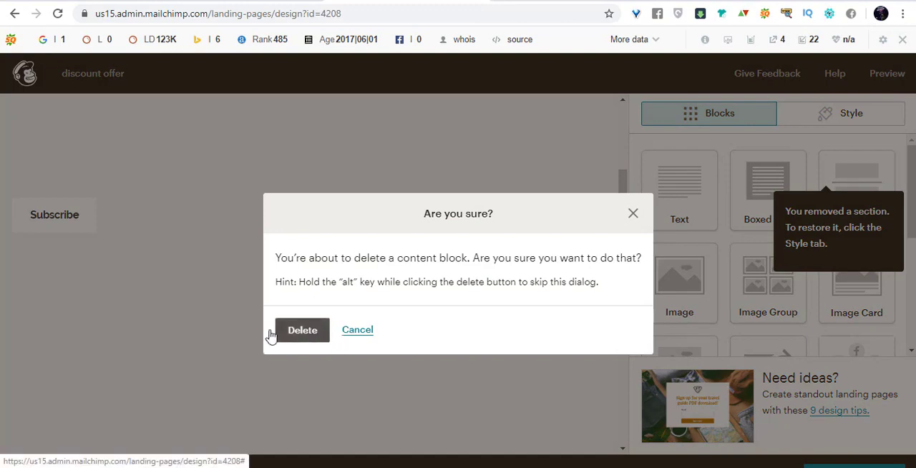
Insert a Boxed Text block in the empty content area below the row of company logos.
scroll(267, 323, "up", 7)
scroll(272, 321, "down", 6)
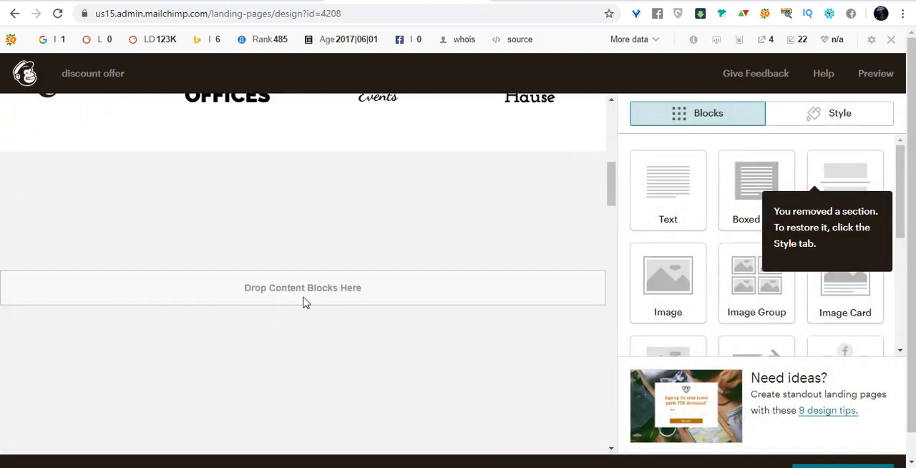
scroll(336, 272, "up", 1)
scroll(344, 286, "up", 3)
scroll(383, 319, "down", 3)
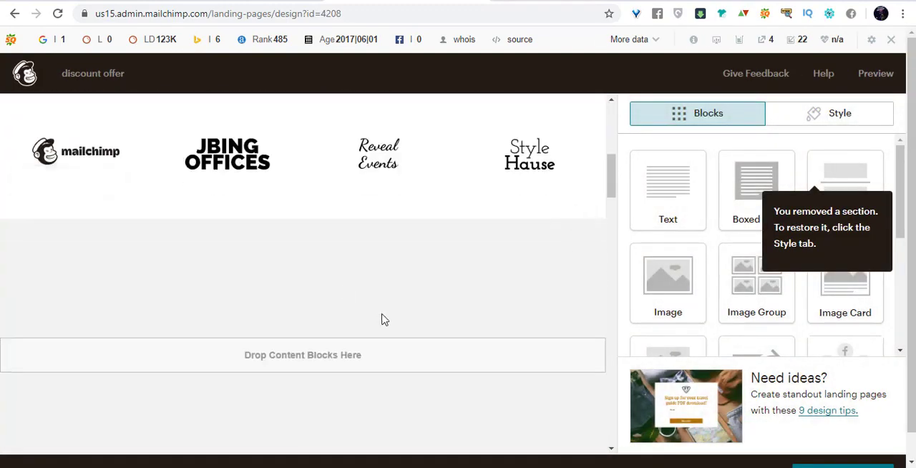
scroll(358, 272, "up", 6)
scroll(351, 250, "down", 4)
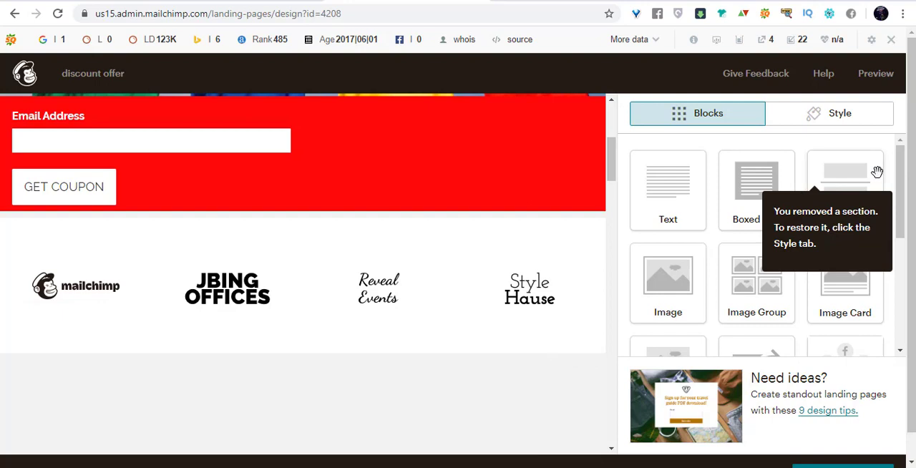
left_click_drag(844, 176, 293, 353)
scroll(313, 376, "down", 3)
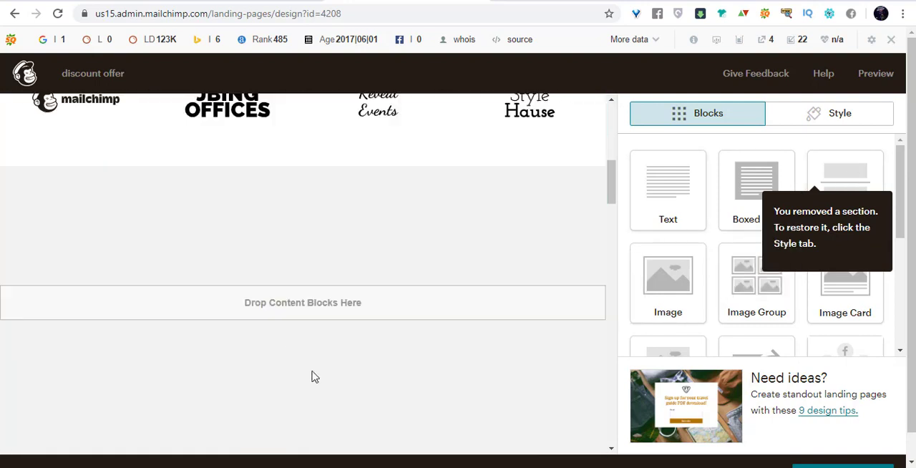
left_click_drag(752, 185, 315, 430)
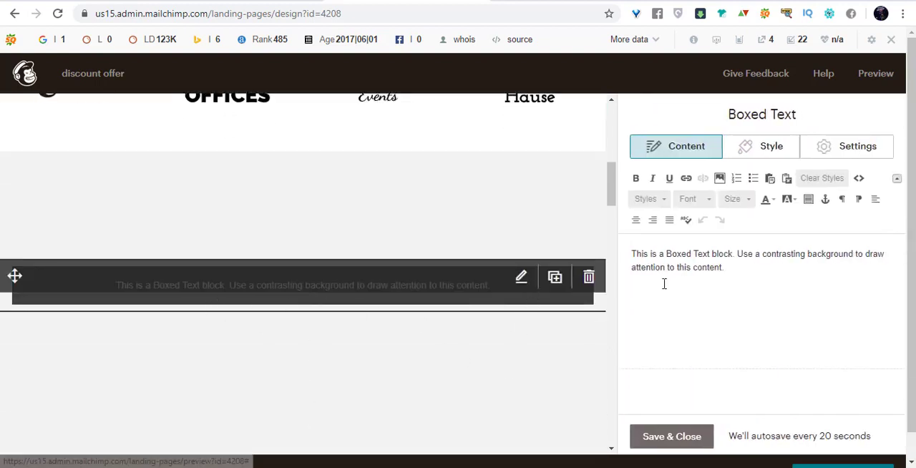
Replace the boxed text block's placeholder text with "Thanks for being with us" and save the block.
left_click_drag(737, 270, 621, 247)
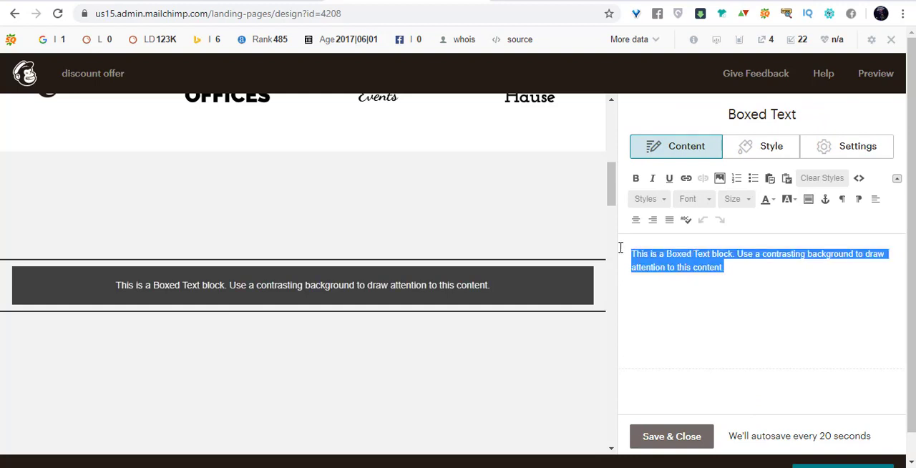
type("Thanks for ")
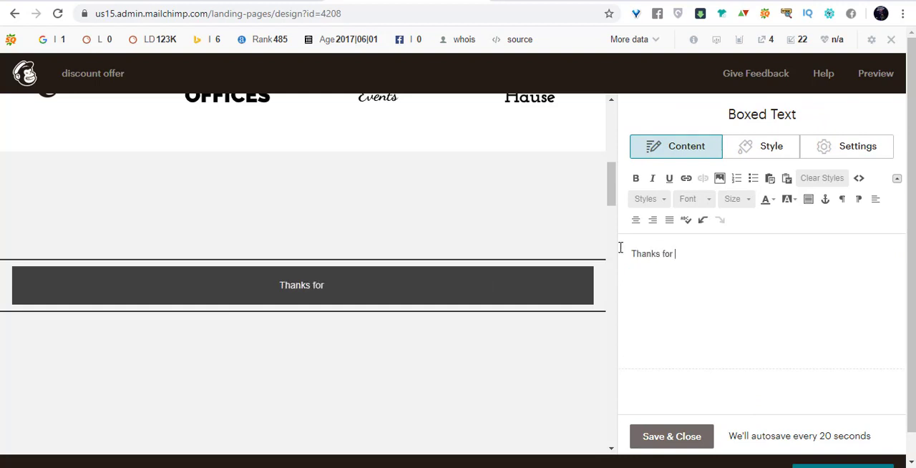
type("being with us")
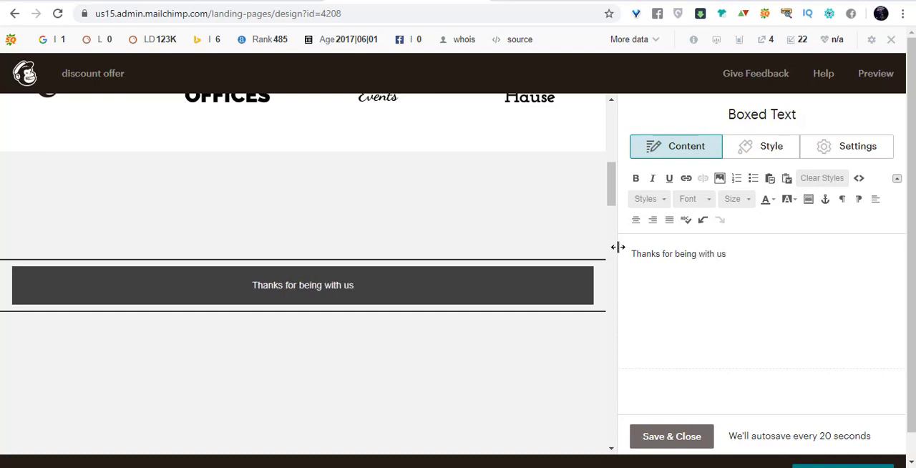
left_click(672, 436)
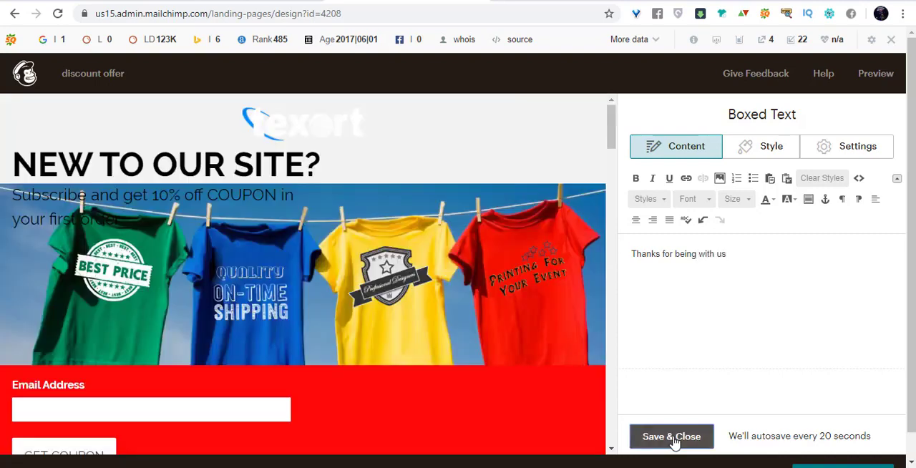
Review the page layout and the signup form's button text, send-to option and confirmation message in the design editor.
scroll(488, 270, "down", 6)
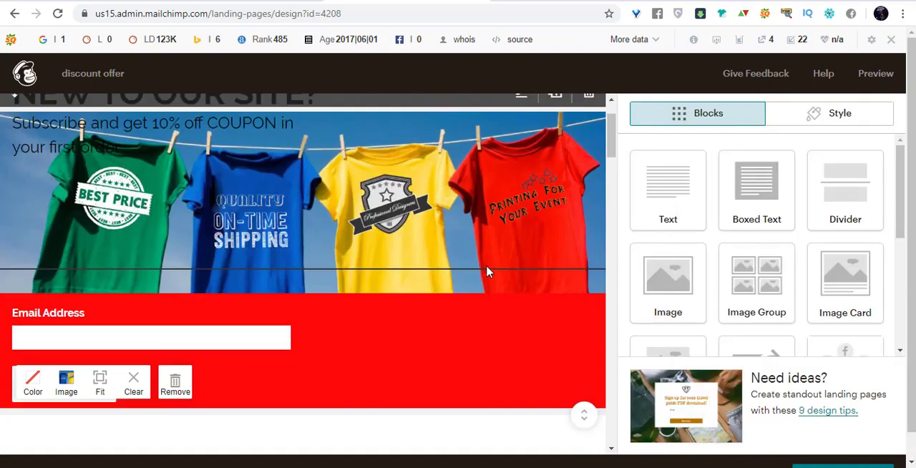
scroll(490, 264, "up", 7)
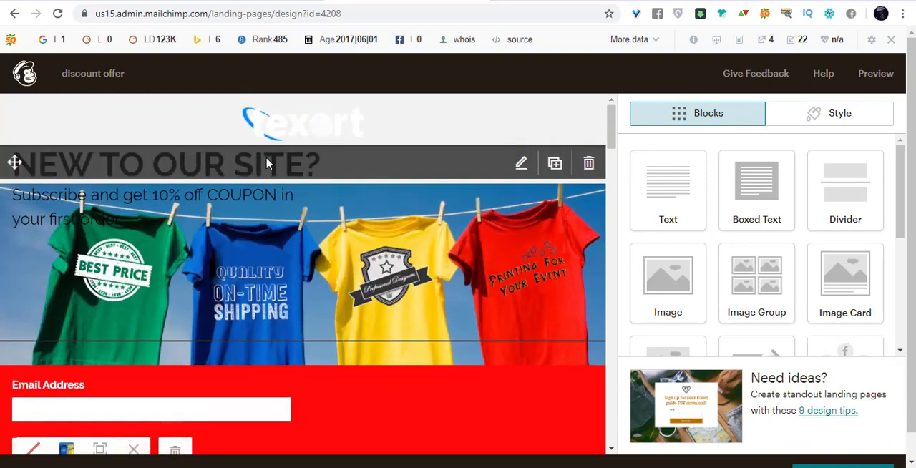
scroll(386, 247, "down", 5)
scroll(387, 247, "up", 3)
scroll(167, 382, "up", 2)
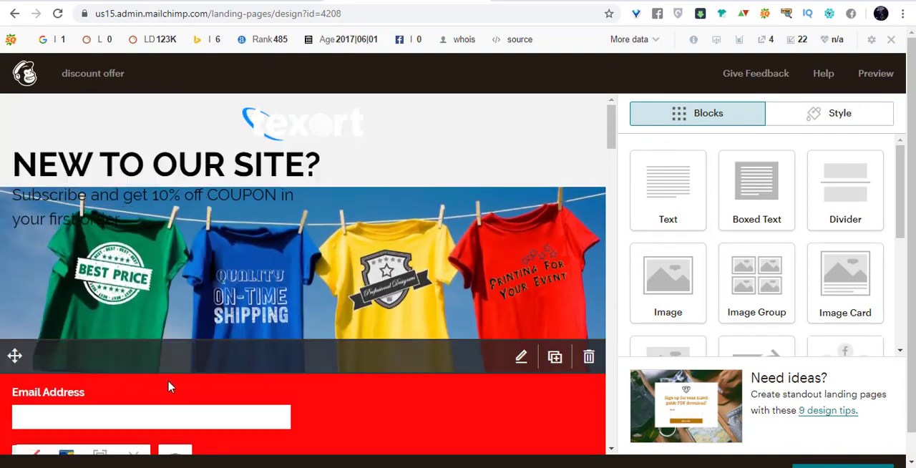
scroll(188, 277, "down", 2)
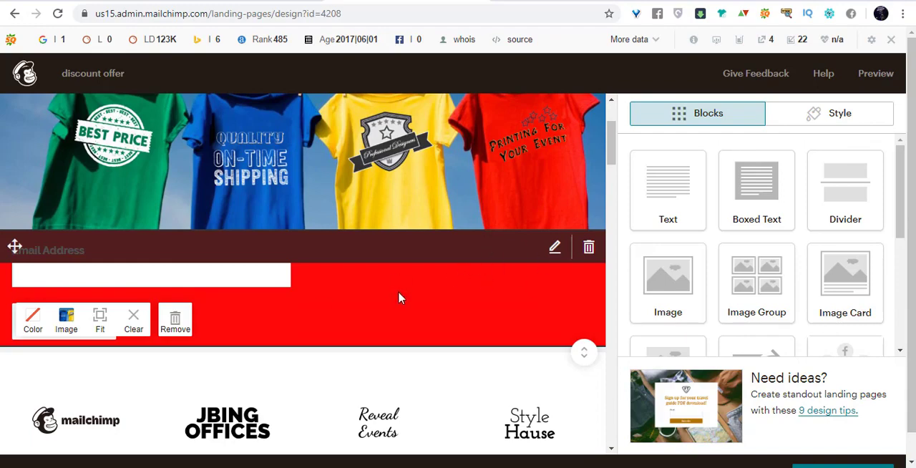
left_click(289, 298)
scroll(792, 261, "down", 3)
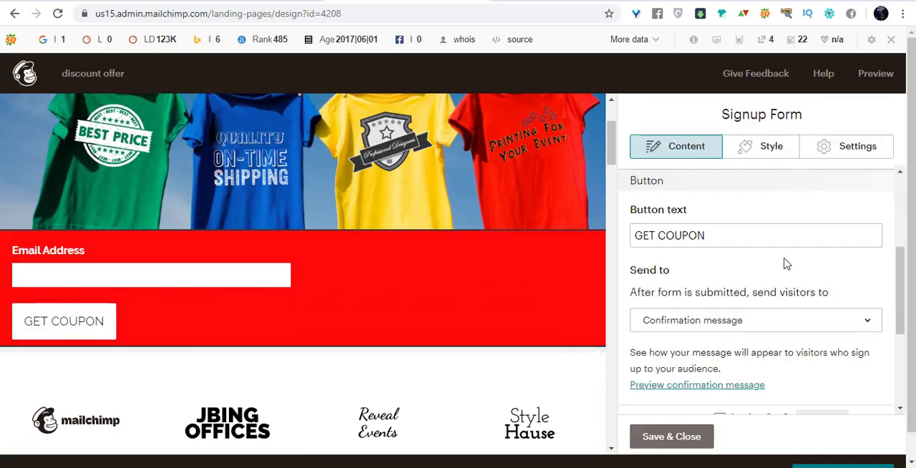
scroll(785, 260, "down", 2)
scroll(782, 256, "up", 4)
scroll(780, 243, "down", 4)
scroll(491, 267, "up", 1)
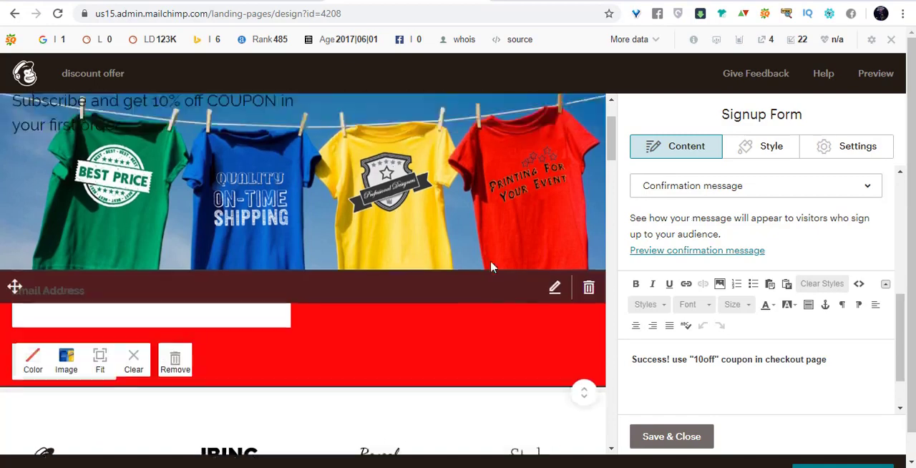
scroll(491, 267, "down", 3)
scroll(859, 374, "down", 3)
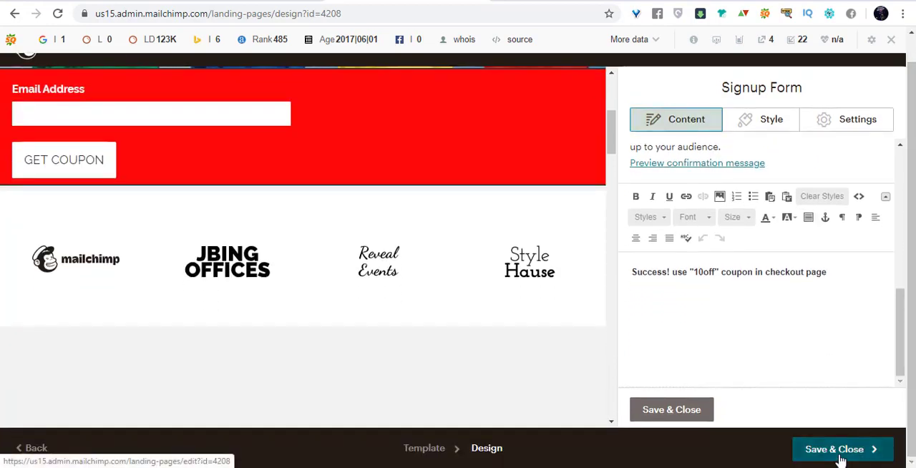
Save and close the landing page design, and review the remaining setup items on the page's checklist.
left_click(838, 454)
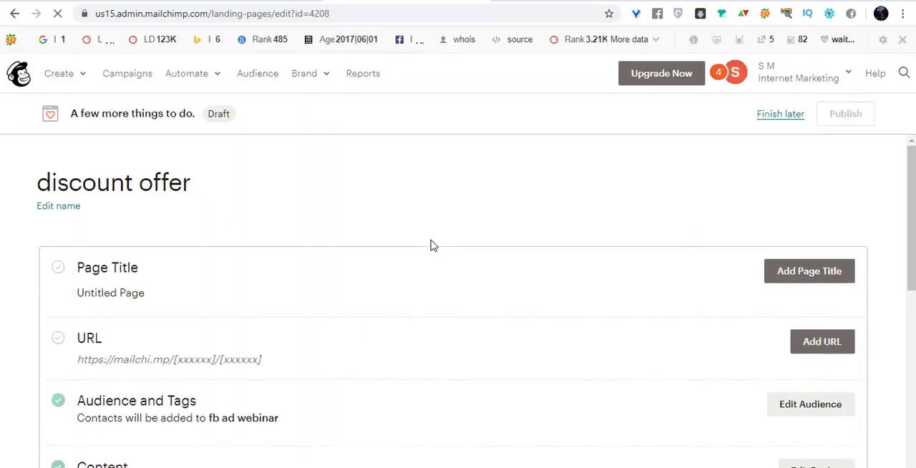
scroll(436, 239, "down", 2)
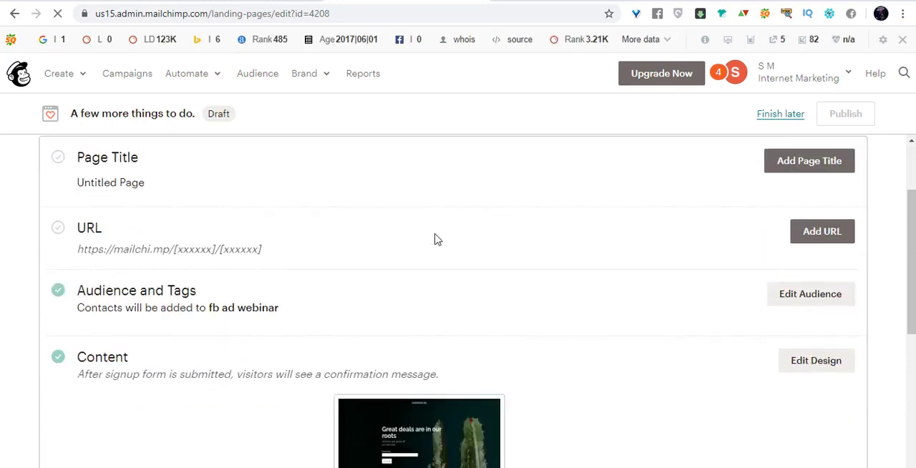
scroll(529, 219, "down", 2)
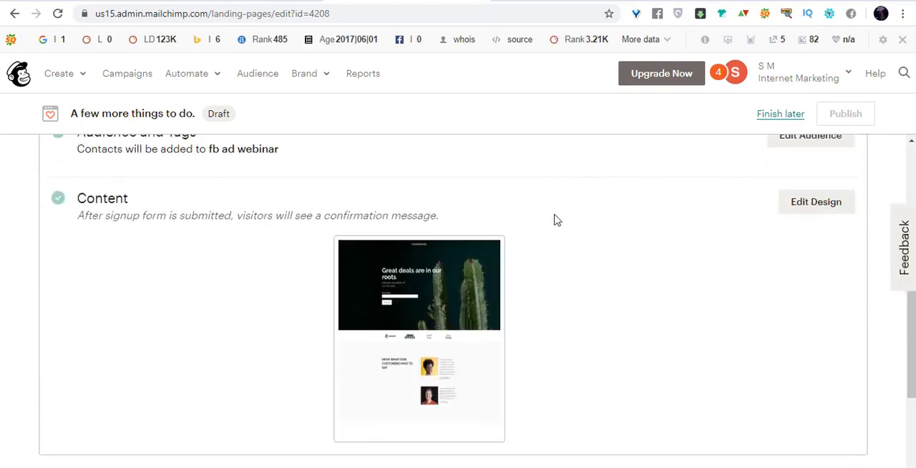
scroll(558, 222, "up", 4)
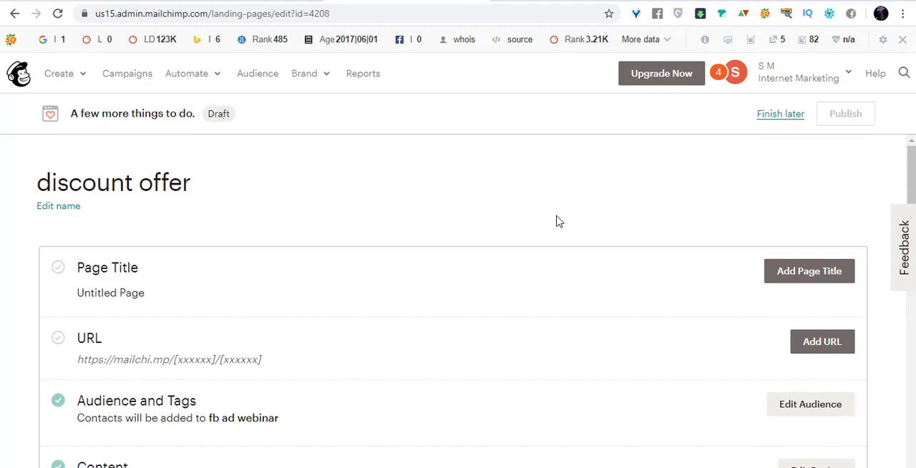
Set the landing page's page title to "Discount" and save it.
left_click(783, 272)
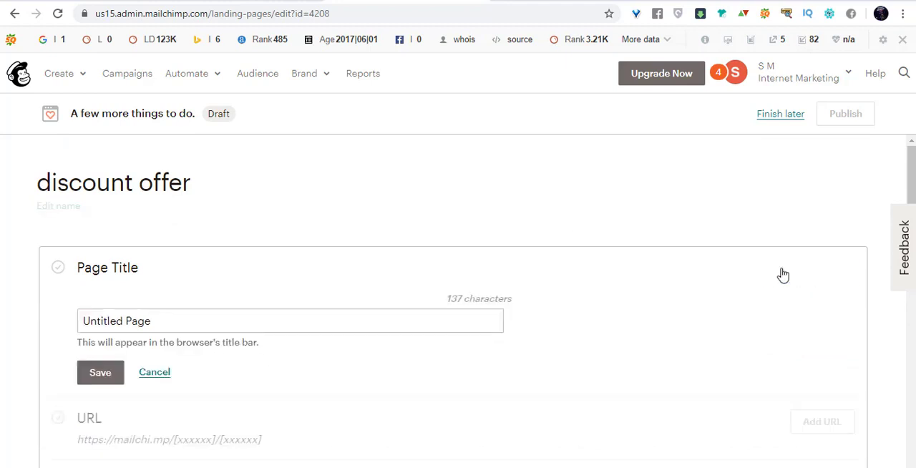
left_click(358, 322)
key("ctrl+a")
type("Di")
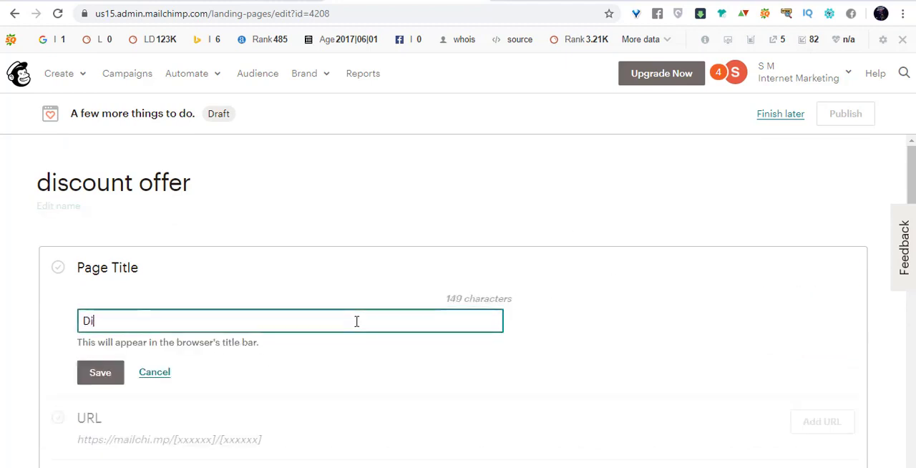
type("scount")
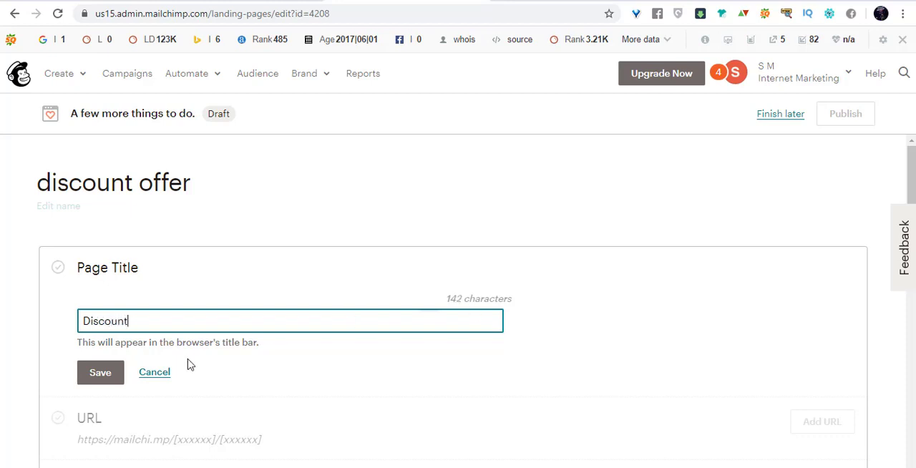
left_click(101, 373)
Add a Mailchimp-domain URL ending in "discount10special" to the landing page and save it.
scroll(237, 327, "down", 2)
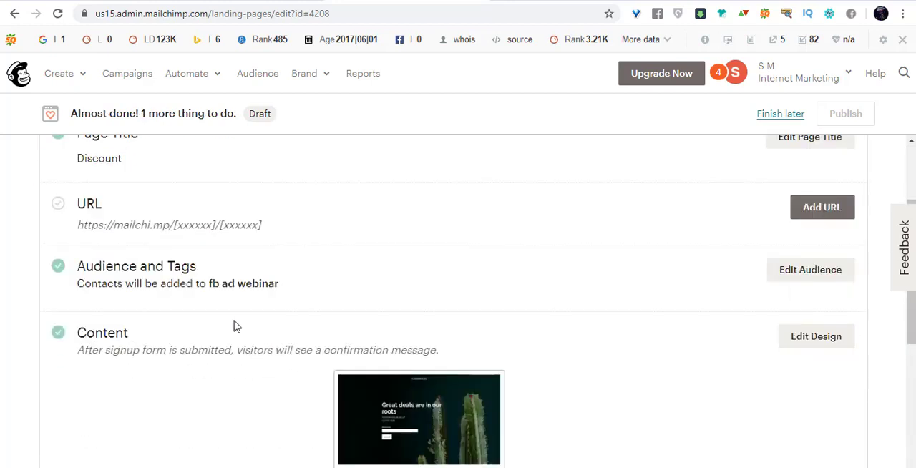
left_click(823, 211)
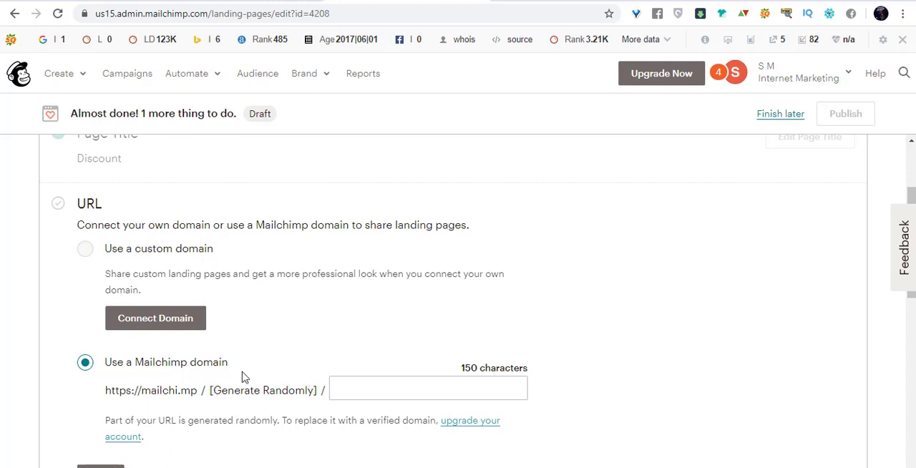
left_click(387, 384)
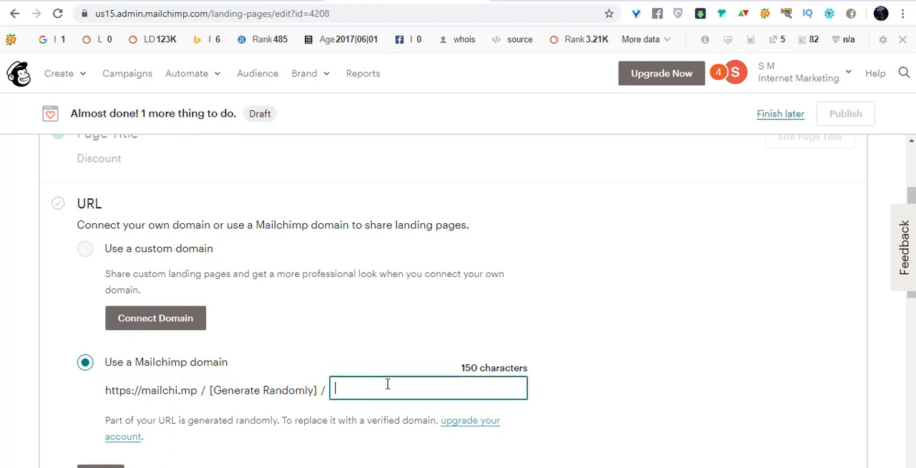
type("disc")
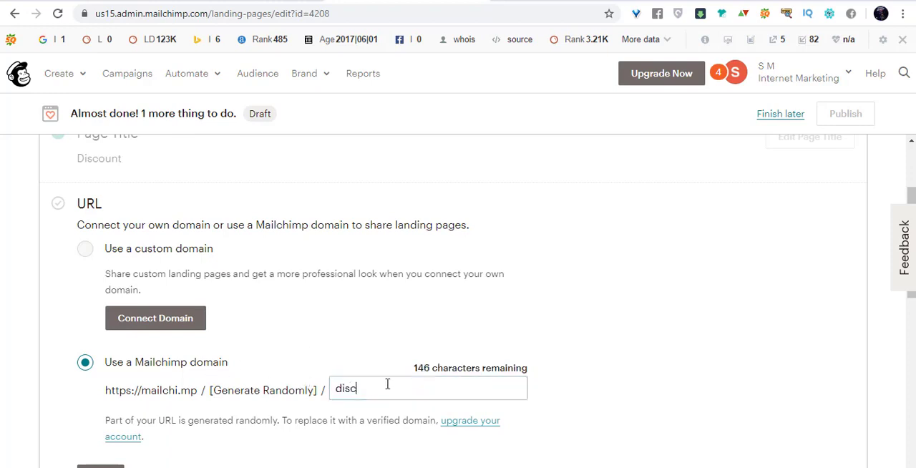
type("ount")
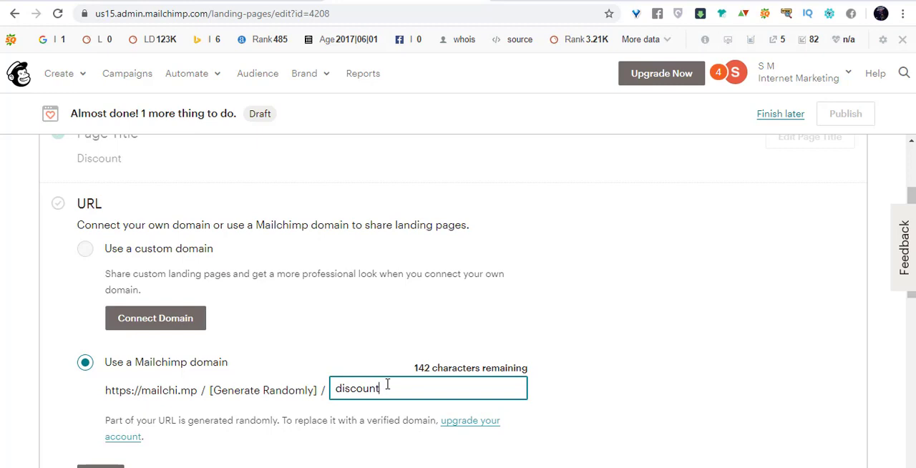
type("10special")
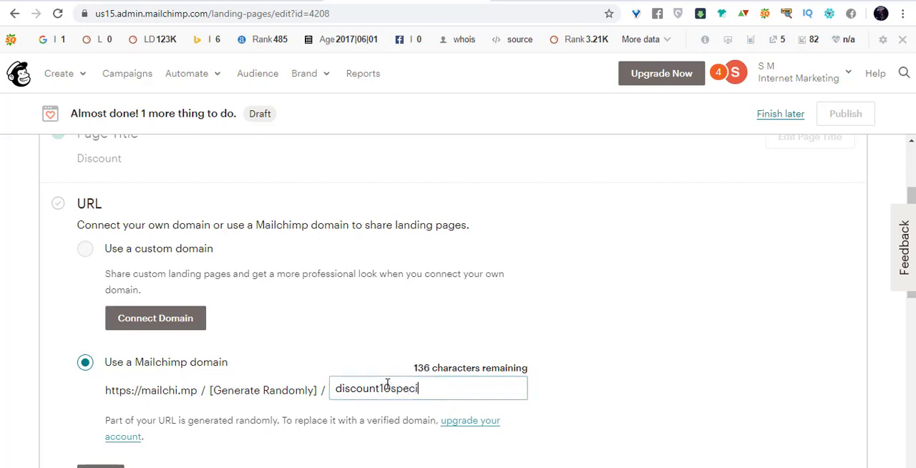
left_click(621, 343)
scroll(526, 337, "down", 2)
left_click(100, 342)
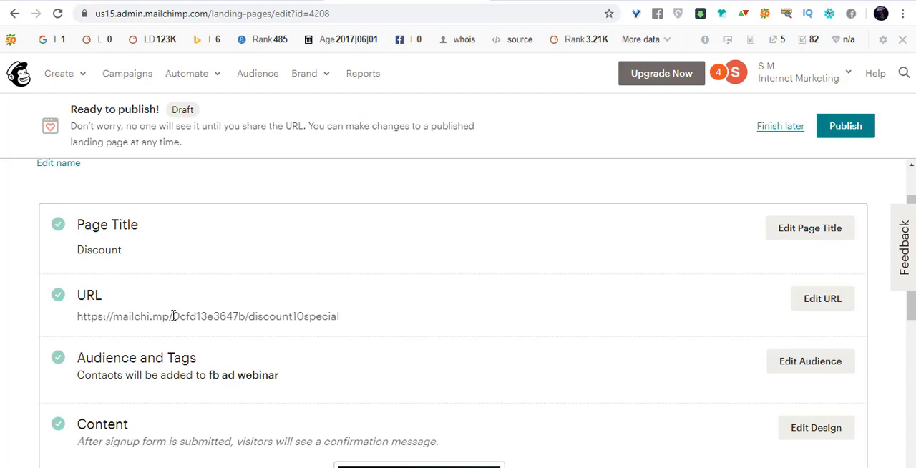
Copy the landing page's URL, try it in another browser tab, and return to the checklist.
left_click_drag(77, 316, 334, 316)
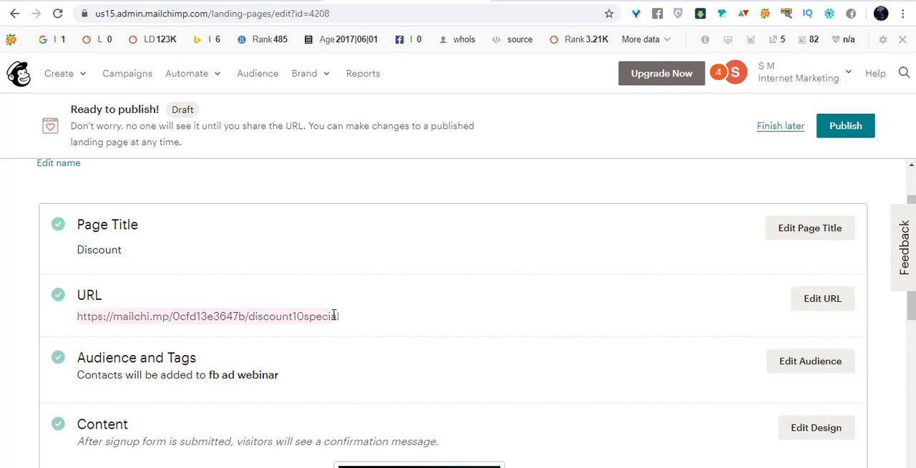
right_click(337, 316)
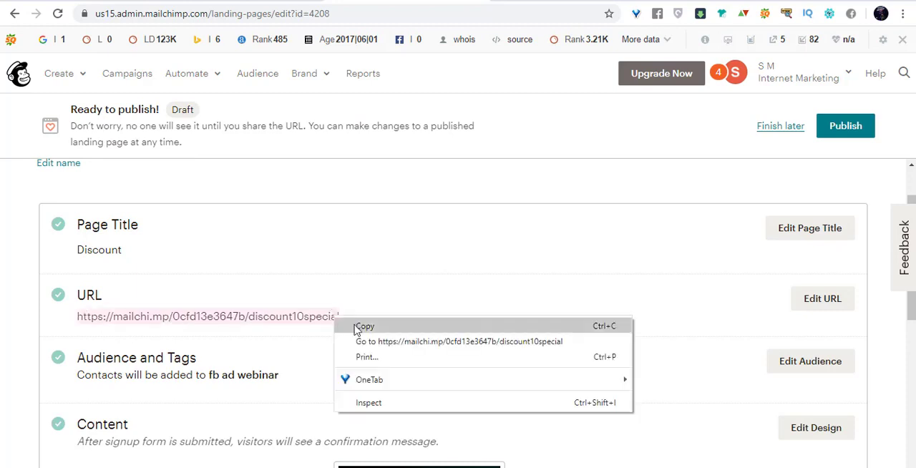
left_click(358, 323)
scroll(385, 307, "down", 3)
scroll(334, 282, "down", 3)
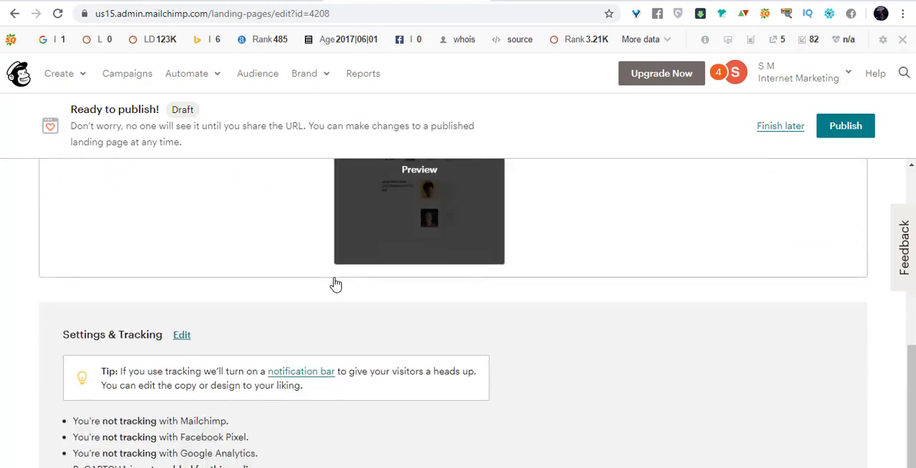
scroll(327, 276, "up", 7)
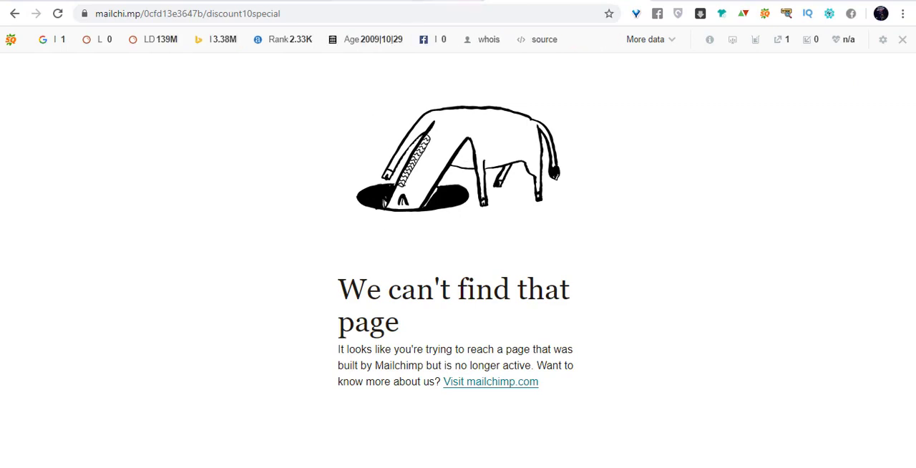
left_click(452, 0)
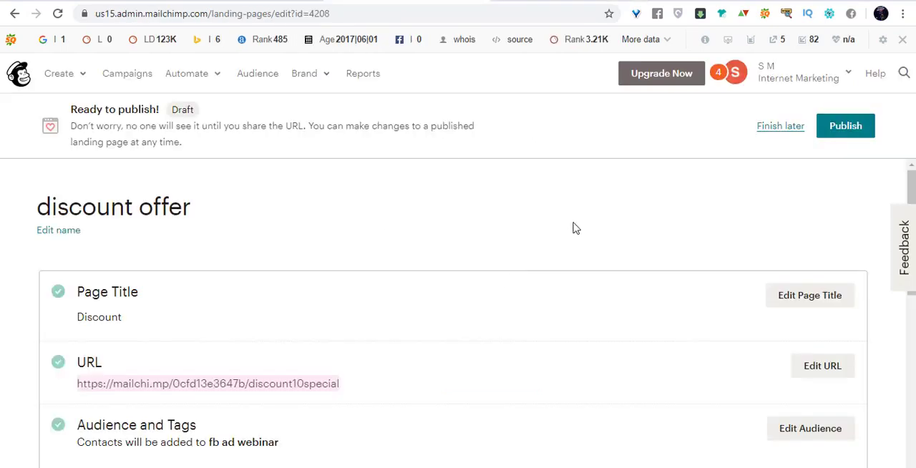
Publish the discount offer landing page.
left_click(523, 4)
left_click(379, 1)
left_click(859, 126)
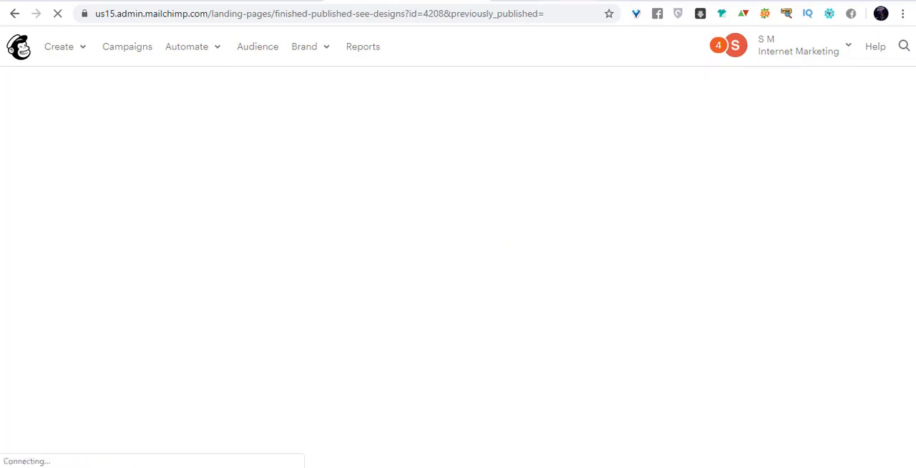
Reload the landing page's public URL in its browser tab and examine the headline, signup form and logo row.
left_click(516, 0)
left_click(58, 14)
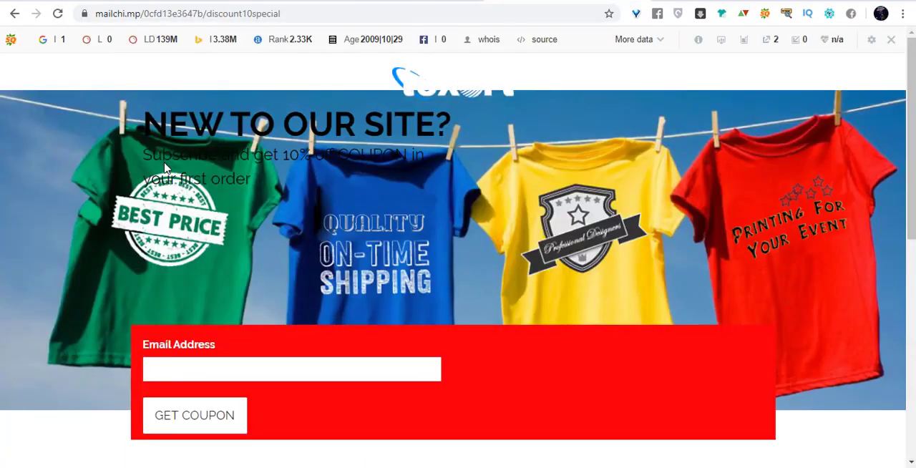
scroll(859, 200, "down", 6)
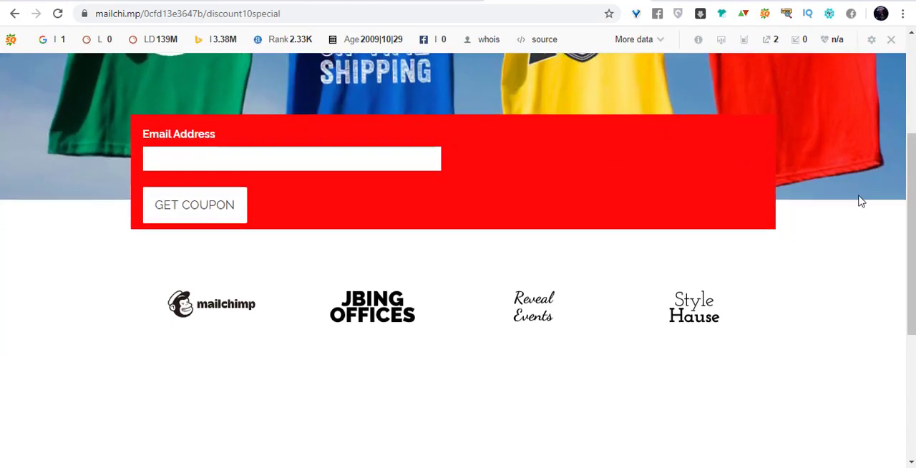
scroll(849, 214, "up", 6)
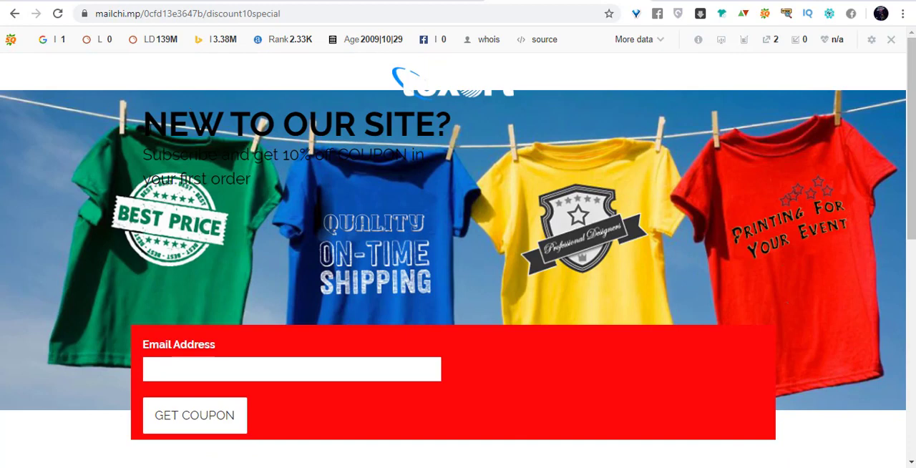
left_click_drag(151, 122, 309, 188)
left_click(442, 226)
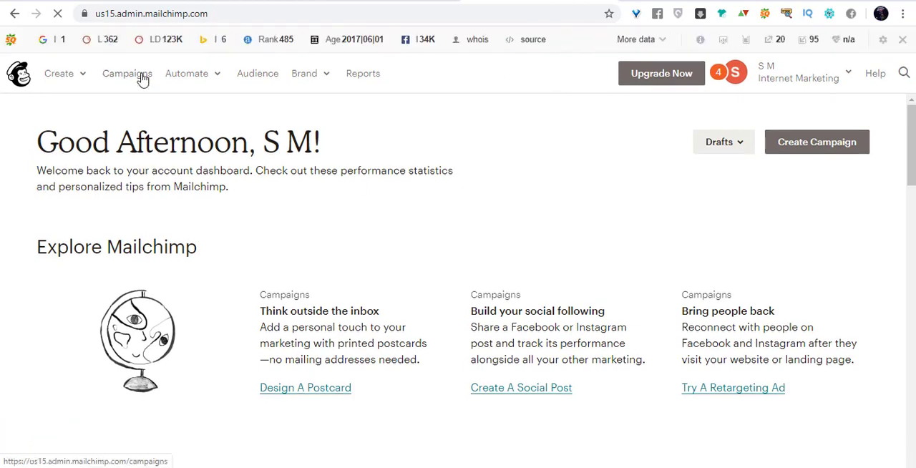
Look up the discount offer page in the Campaigns list and select the "discount10special" part of the live page's address.
left_click(144, 79)
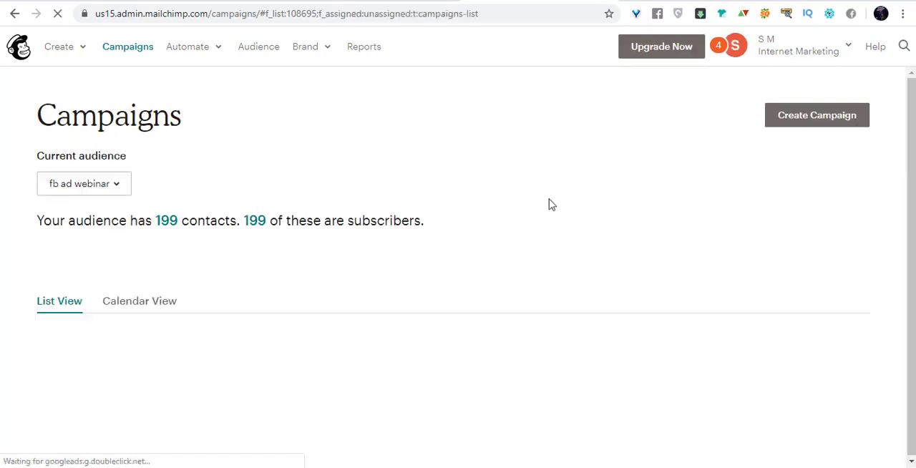
scroll(466, 202, "down", 3)
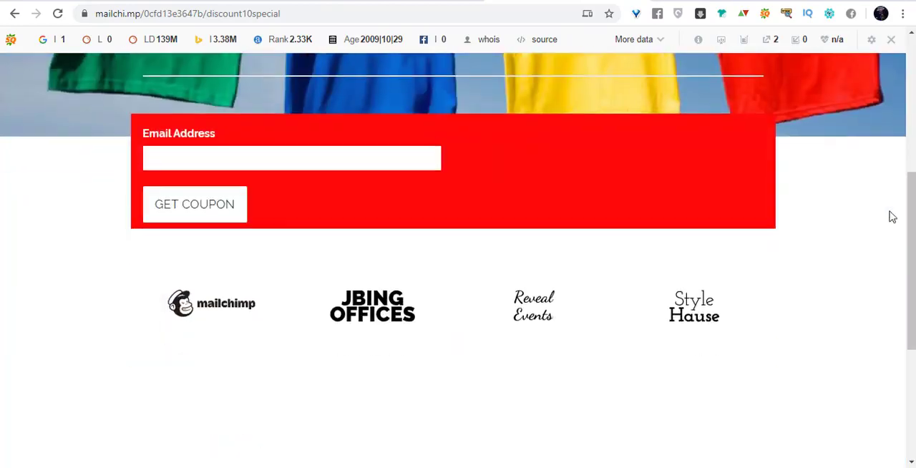
scroll(859, 207, "down", 5)
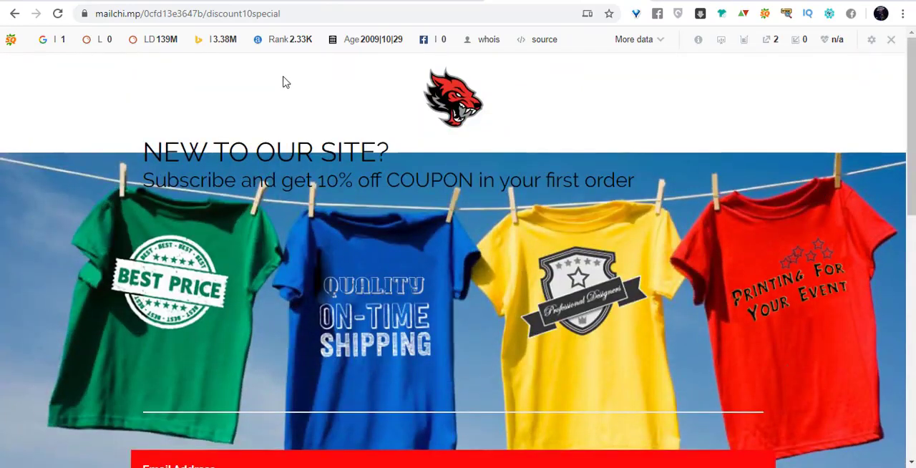
double_click(303, 14)
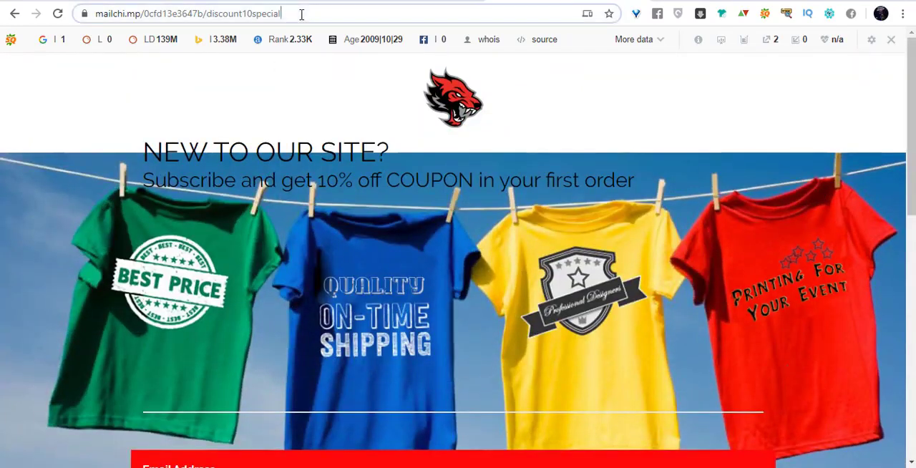
Copy the full address of the live discount offer landing page.
triple_click(361, 10)
right_click(362, 10)
left_click(432, 106)
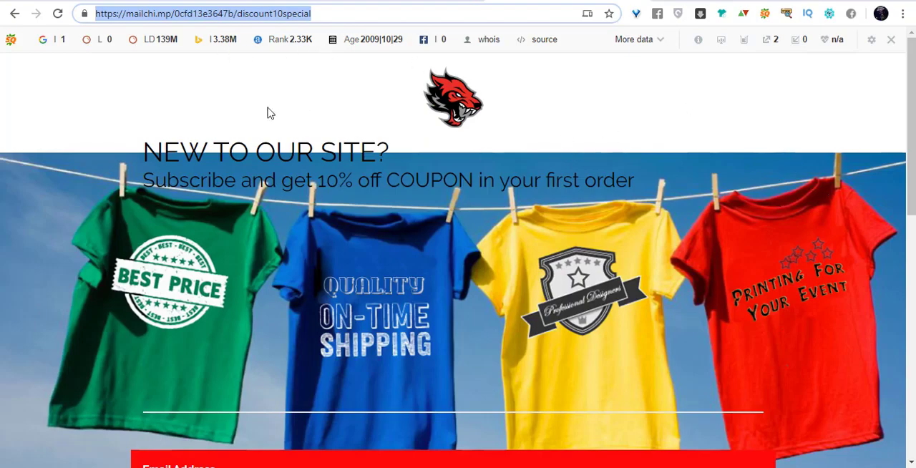
Test the coupon signup form on the live page by entering a contact's email address and submitting it.
left_click(816, 174)
scroll(816, 174, "down", 3)
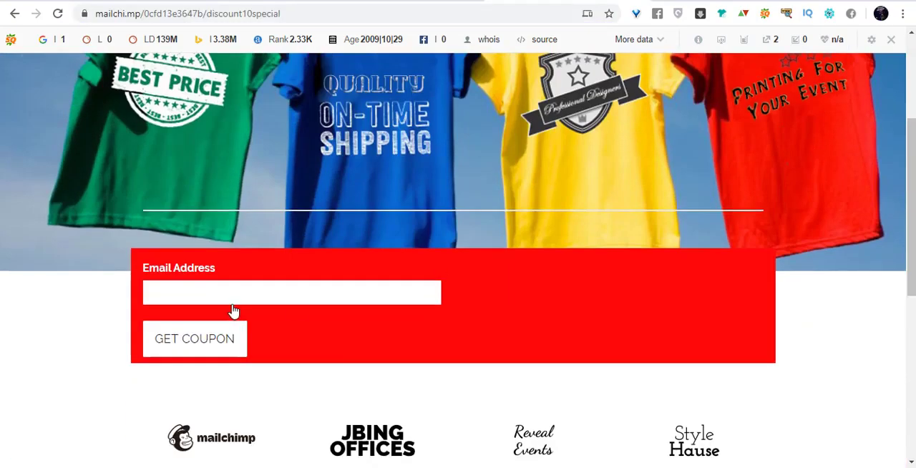
left_click(302, 294)
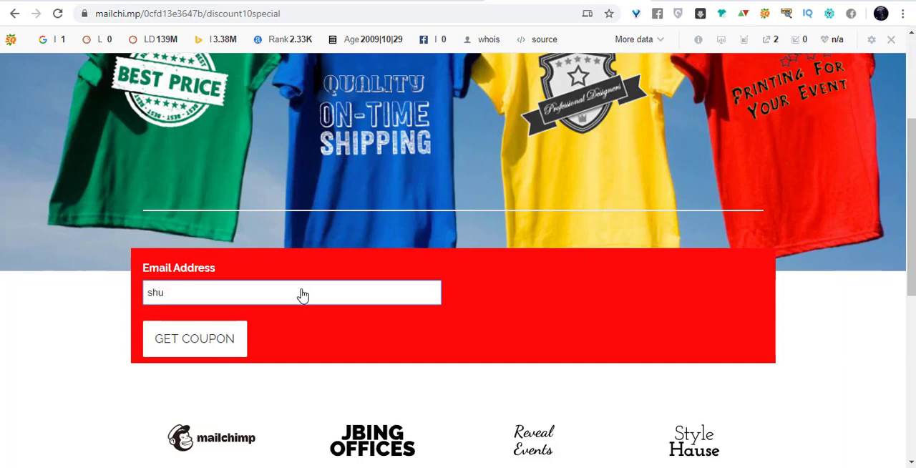
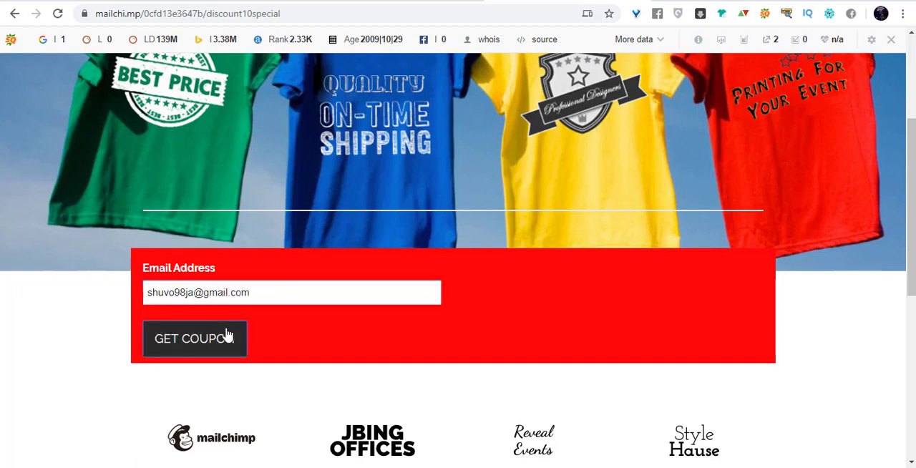
left_click(226, 335)
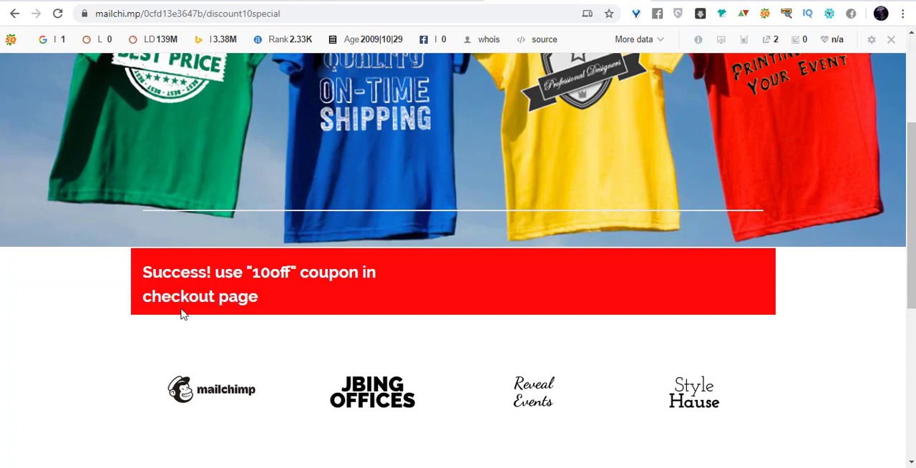
Copy the "10off" coupon code from the signup success message and look over the rest of the page.
left_click_drag(254, 273, 289, 270)
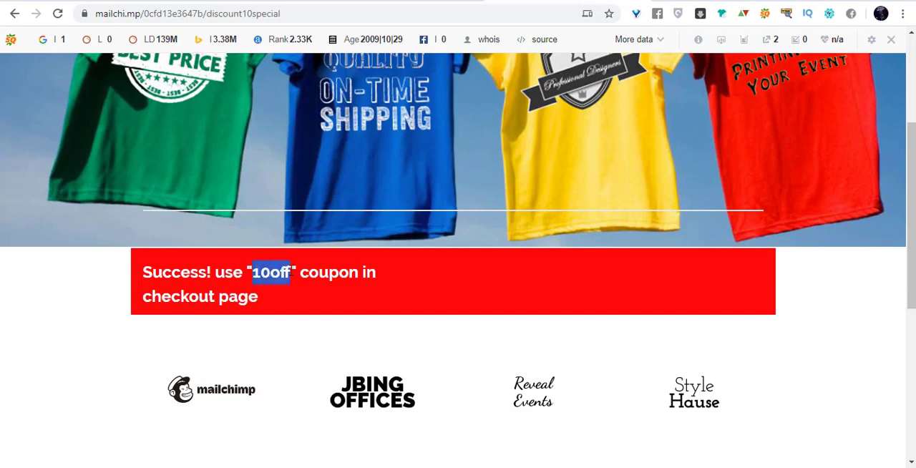
right_click(273, 270)
left_click(293, 282)
left_click(353, 267)
left_click_drag(251, 265, 302, 269)
left_click(285, 272)
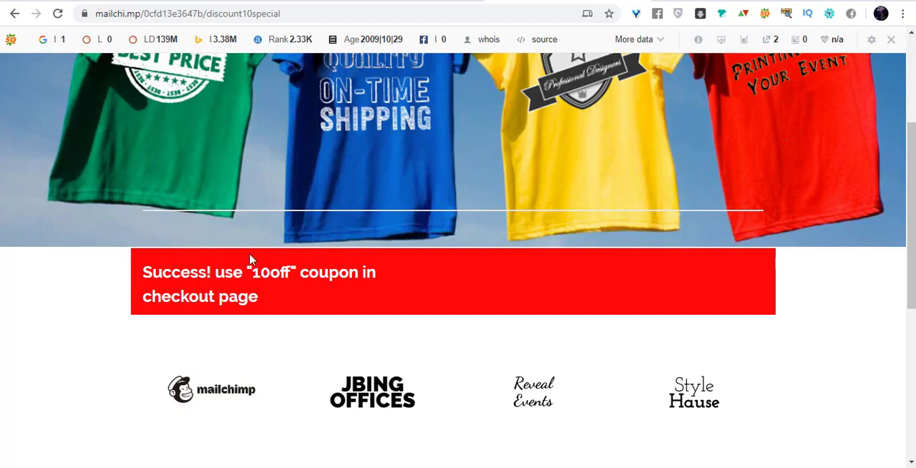
scroll(249, 259, "up", 3)
scroll(325, 261, "down", 4)
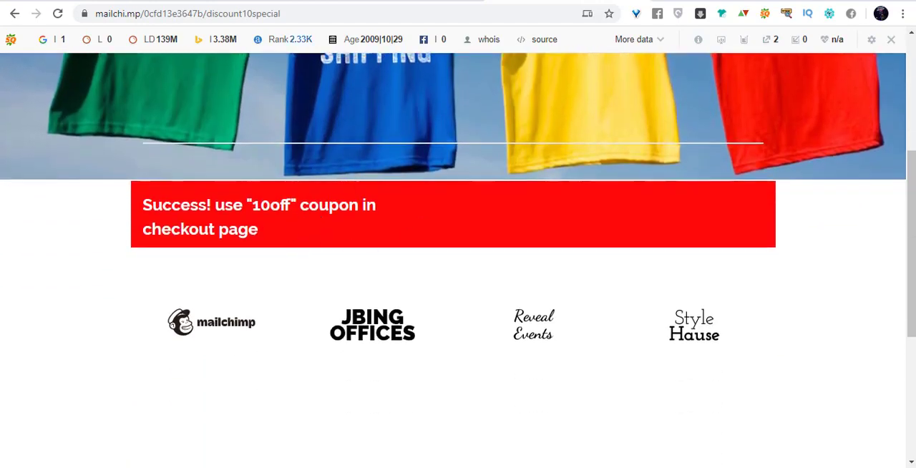
Switch to the Mailchimp audience dashboard, reload it and examine the new contacts and their source under Recent growth.
left_click(292, 0)
scroll(319, 219, "down", 4)
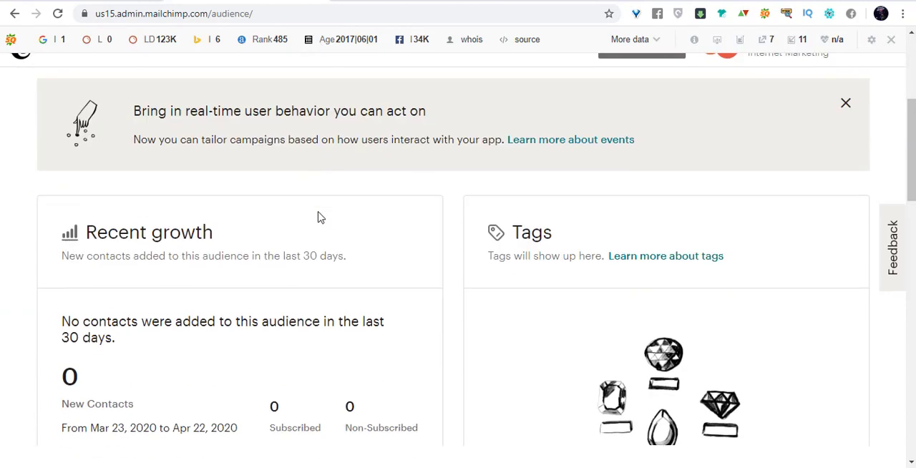
scroll(326, 215, "down", 3)
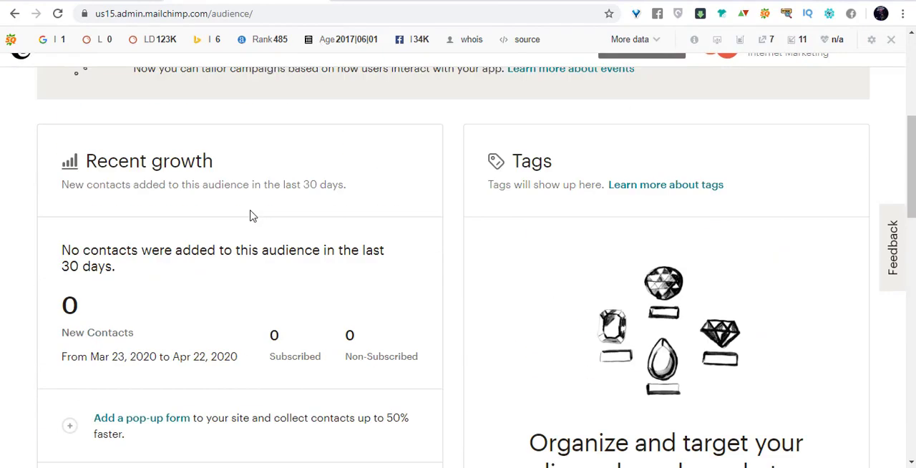
left_click(58, 13)
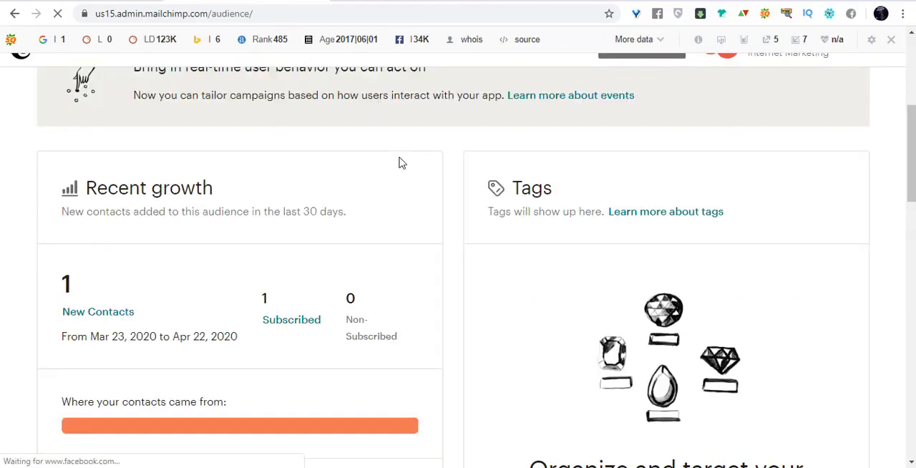
scroll(408, 158, "down", 3)
scroll(281, 239, "down", 2)
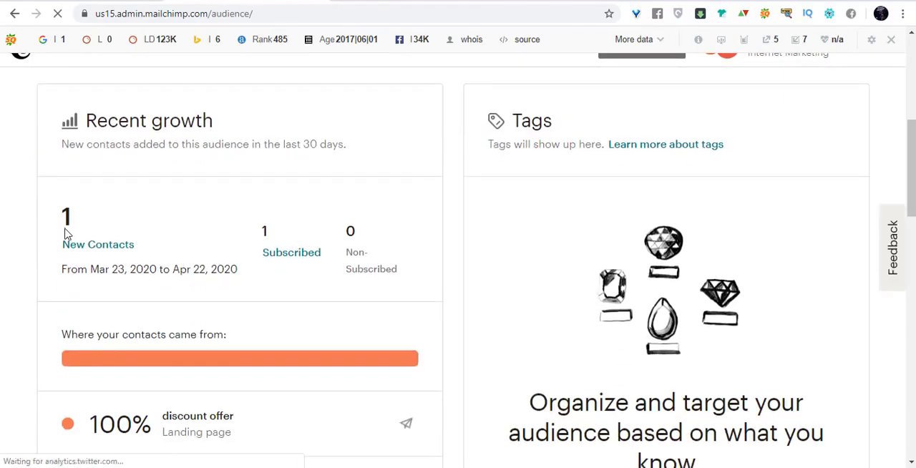
Open the list of new contacts and examine the new subscriber's email marketing status and source.
left_click(99, 249)
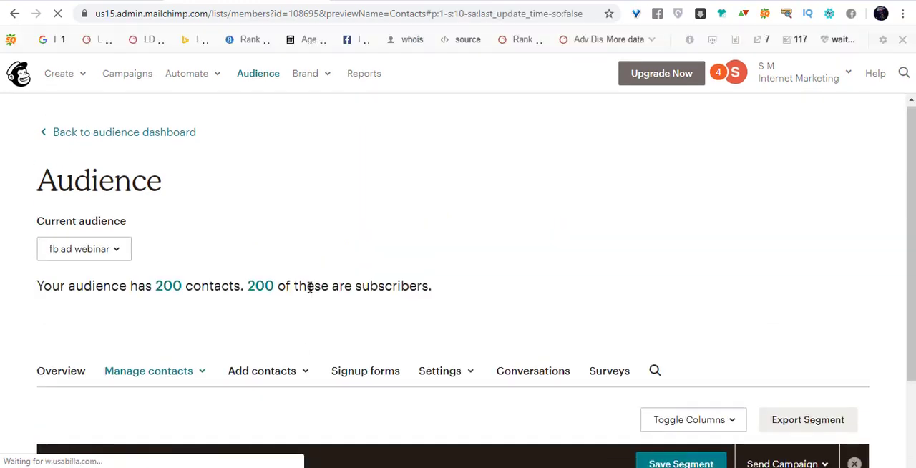
scroll(308, 289, "down", 2)
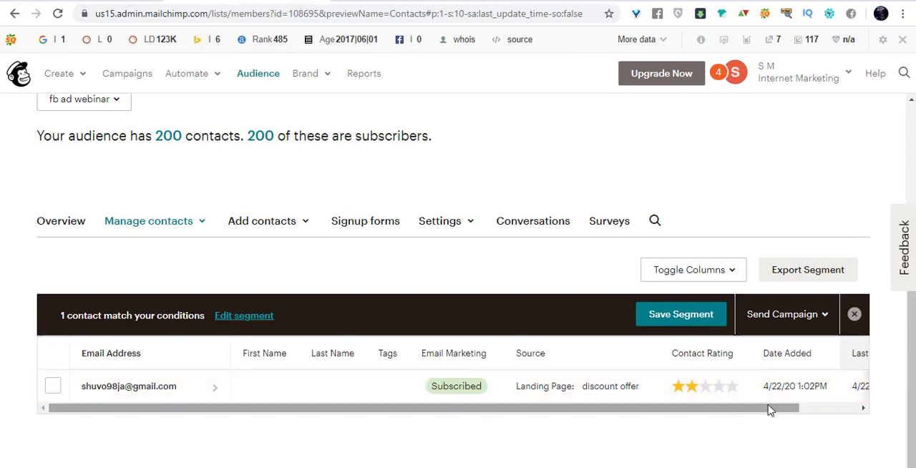
left_click_drag(768, 407, 711, 419)
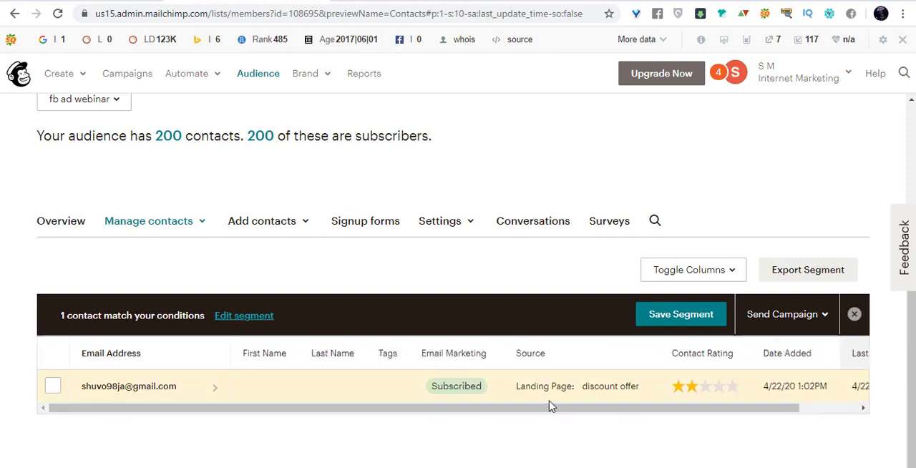